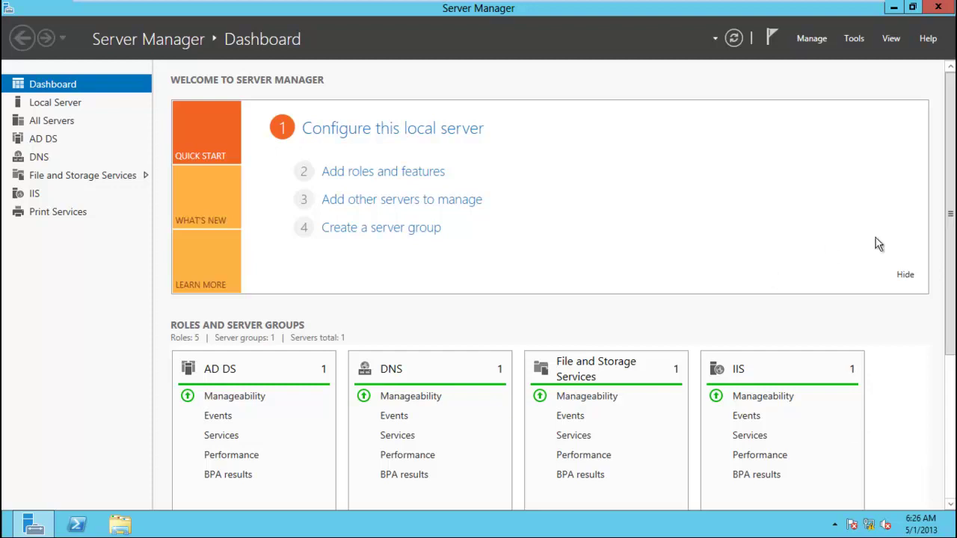
Launch the Group Policy Management console from Server Manager's Tools menu.
left_click(853, 41)
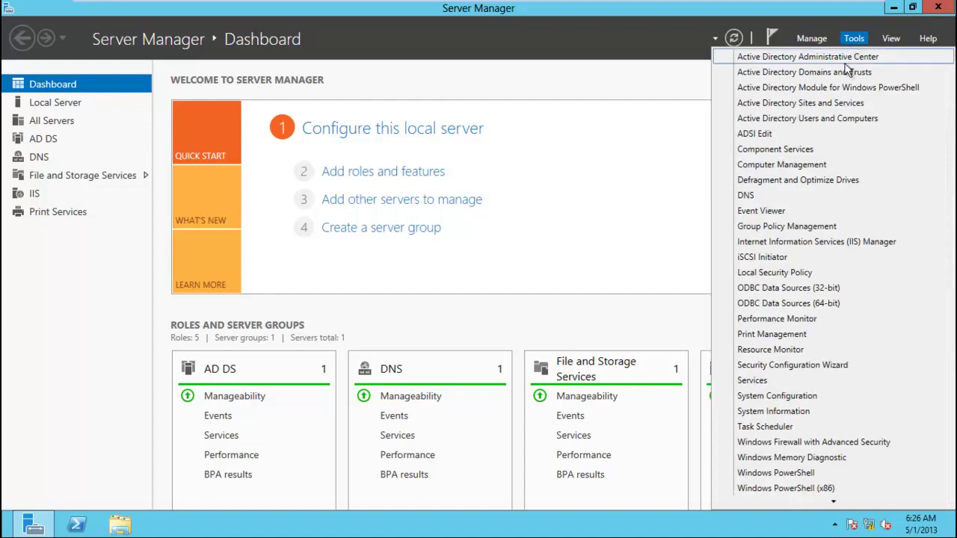
left_click(790, 229)
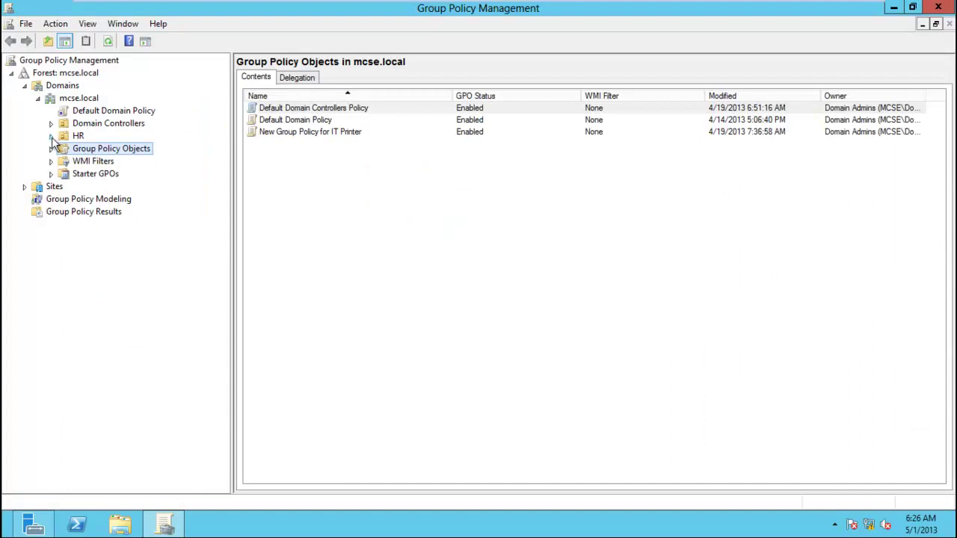
Under the HR OU, create and link a new GPO named HR-Script.
left_click(74, 138)
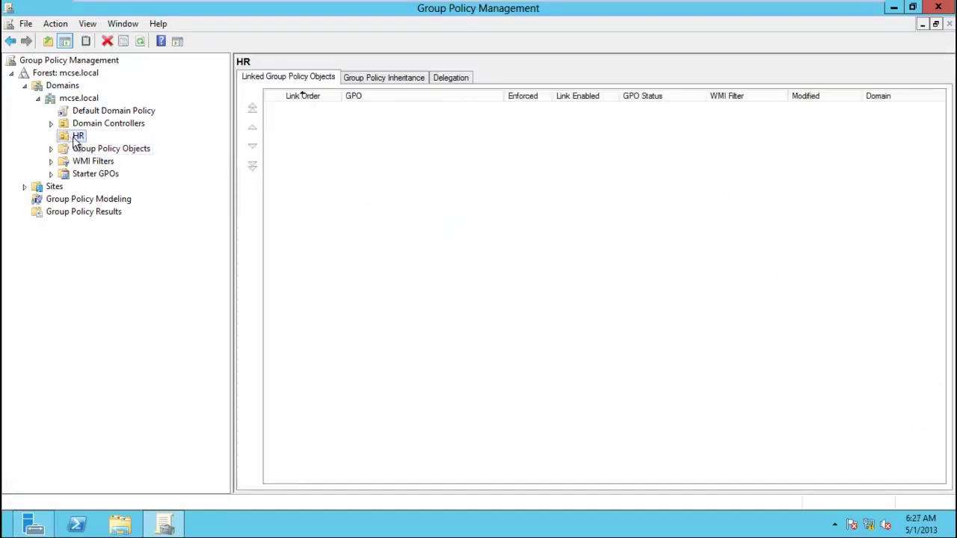
right_click(74, 140)
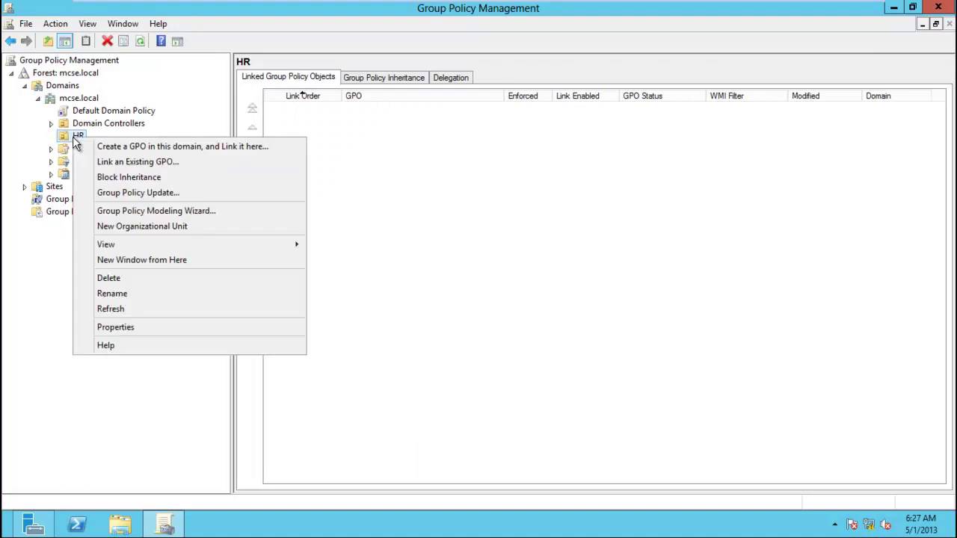
left_click(132, 153)
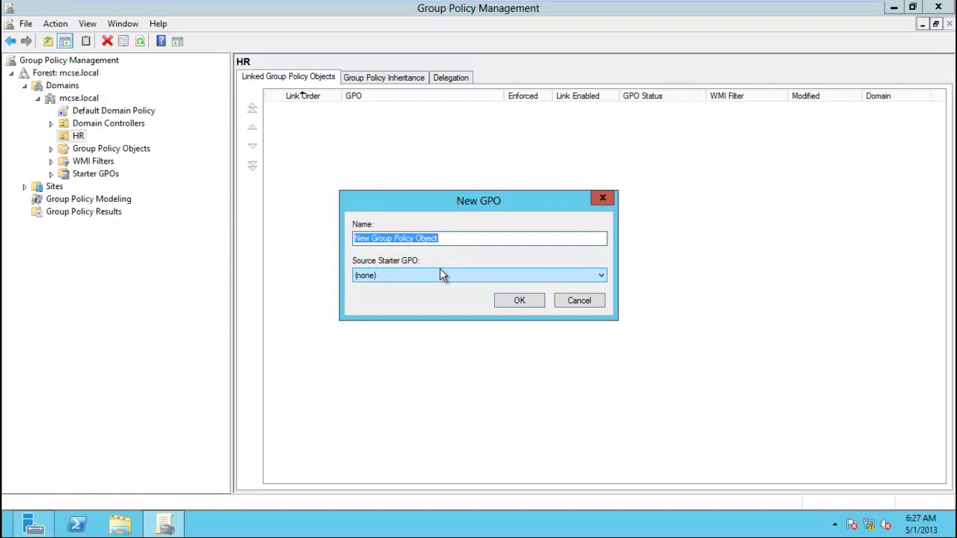
type("HR")
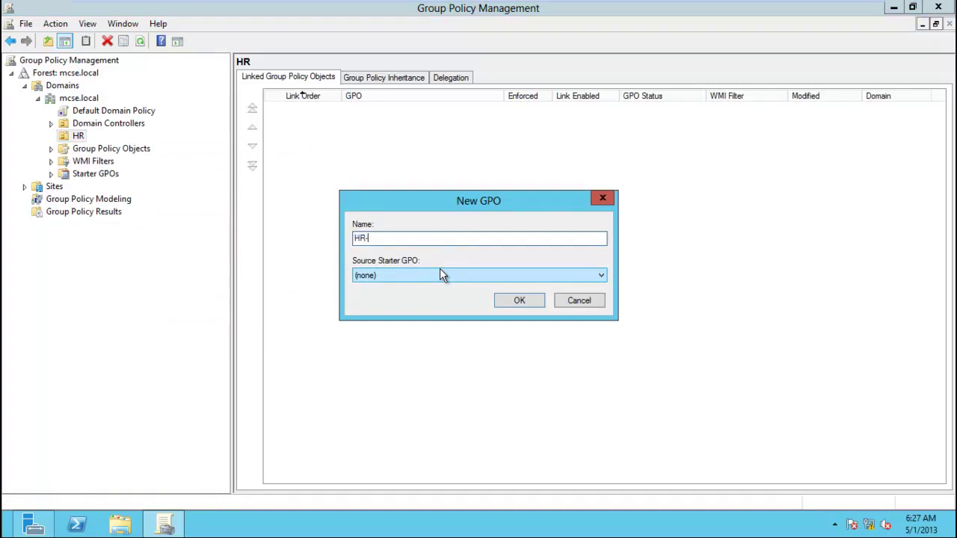
type("-Sales")
key("Return")
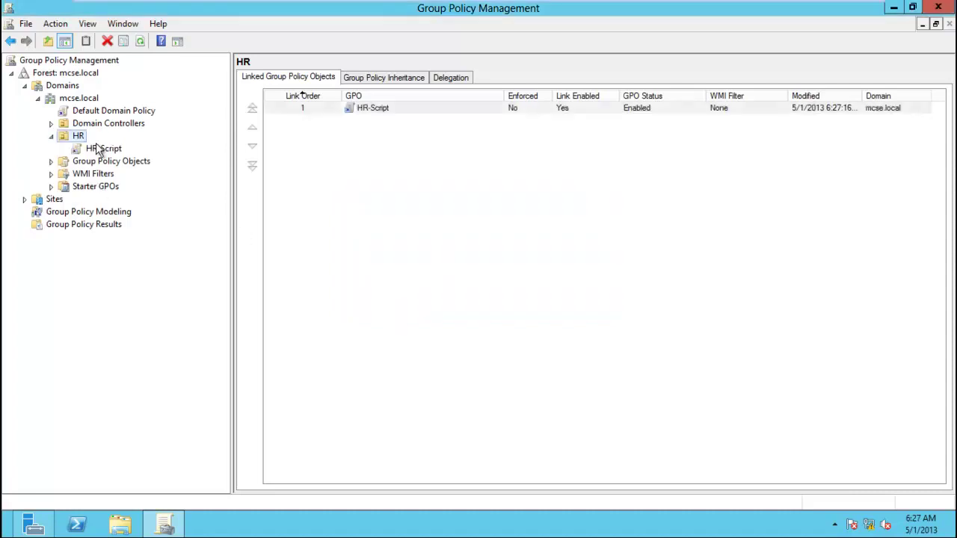
Edit HR-Script and expand User Configuration > Policies > Windows Settings in an enlarged editor.
right_click(103, 150)
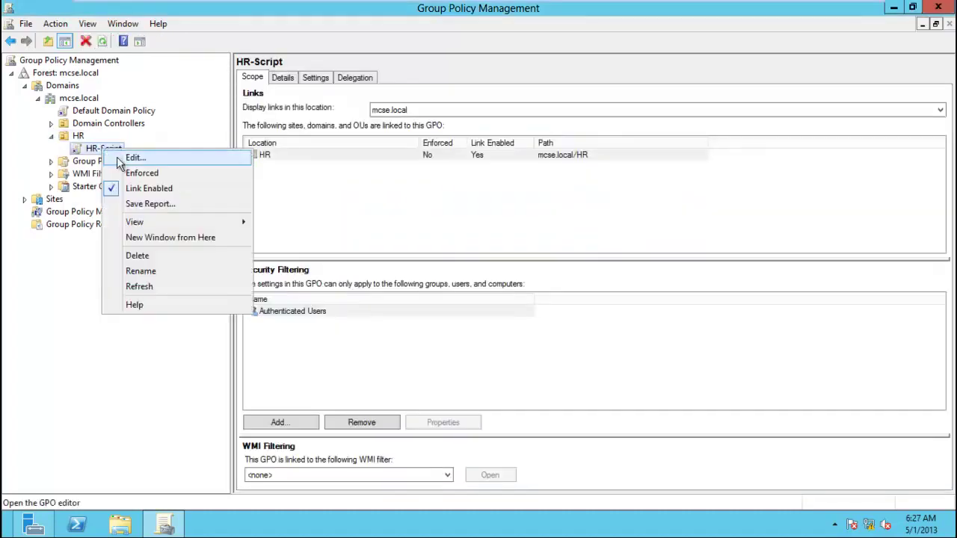
left_click(126, 157)
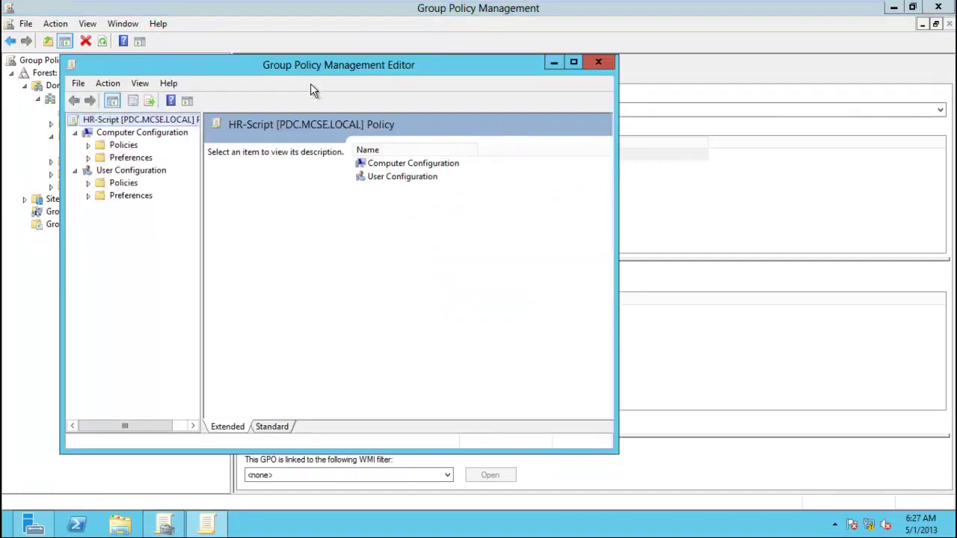
left_click_drag(613, 445, 783, 513)
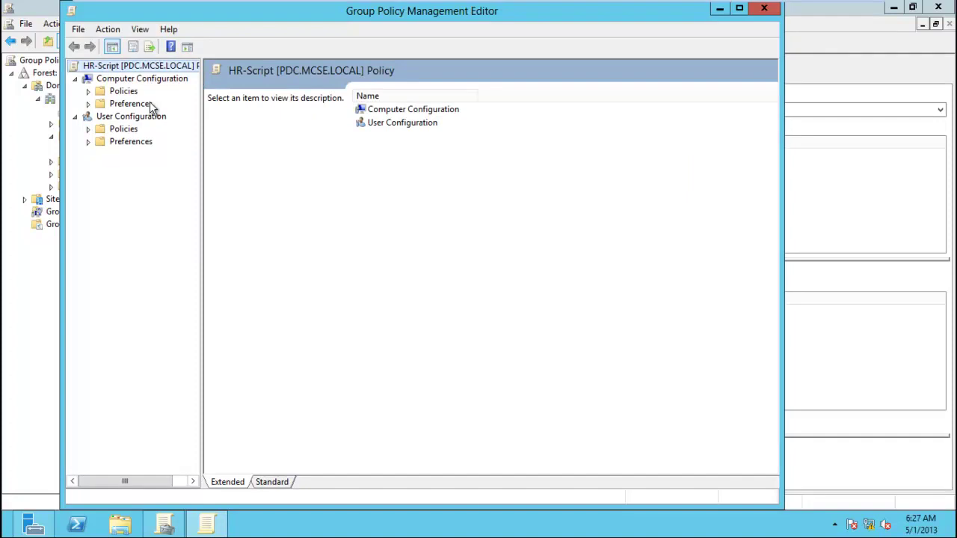
left_click(76, 79)
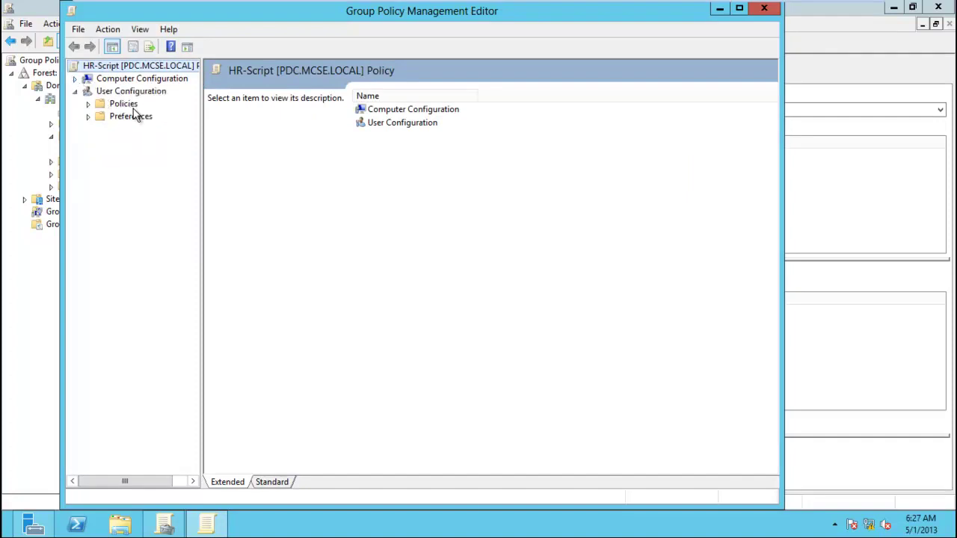
left_click(89, 105)
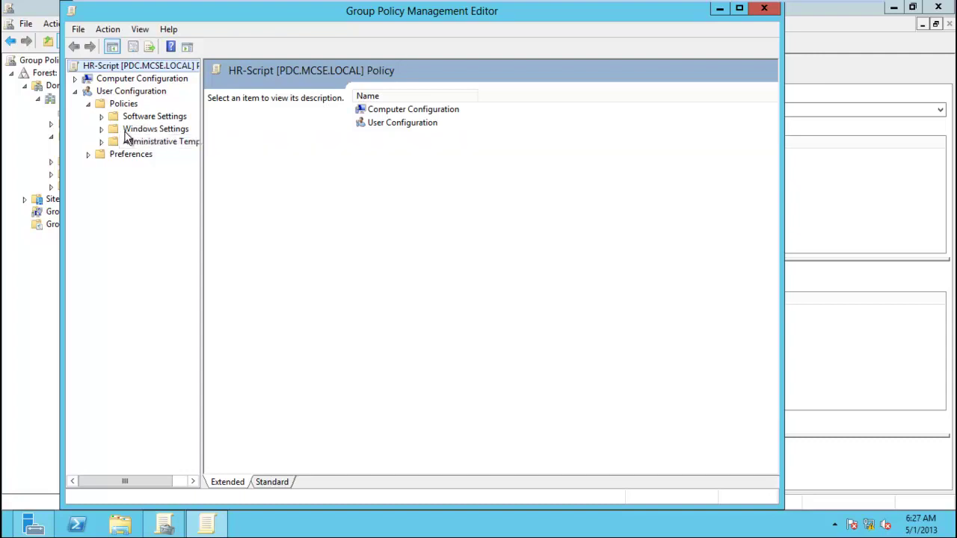
left_click(101, 129)
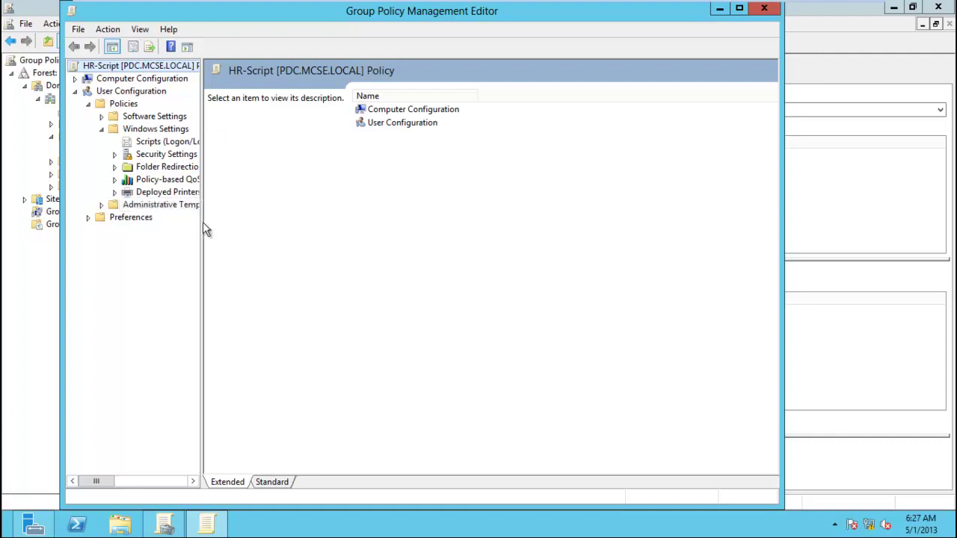
left_click_drag(200, 223, 334, 248)
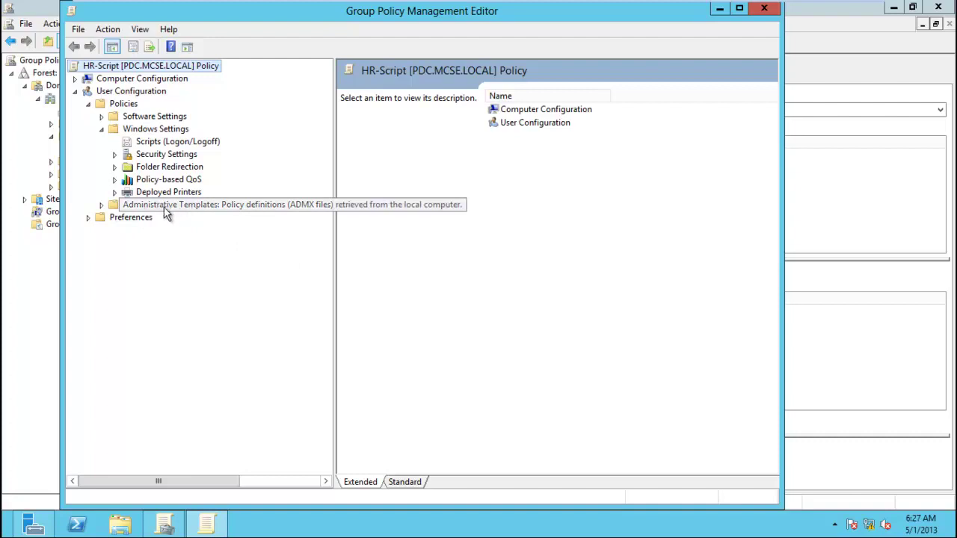
Inspect the context menus of Windows Settings, Software Settings and Administrative Templates.
right_click(142, 131)
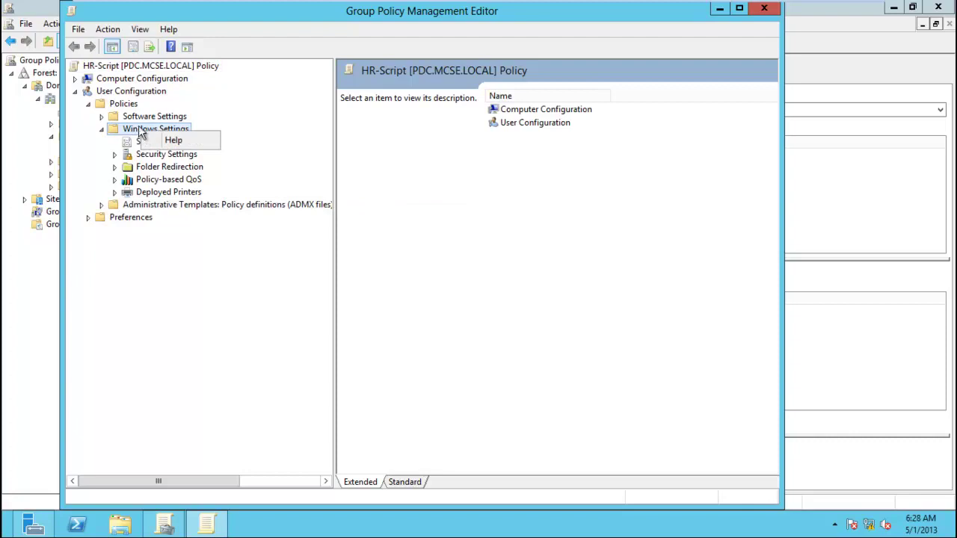
key("Escape")
right_click(133, 121)
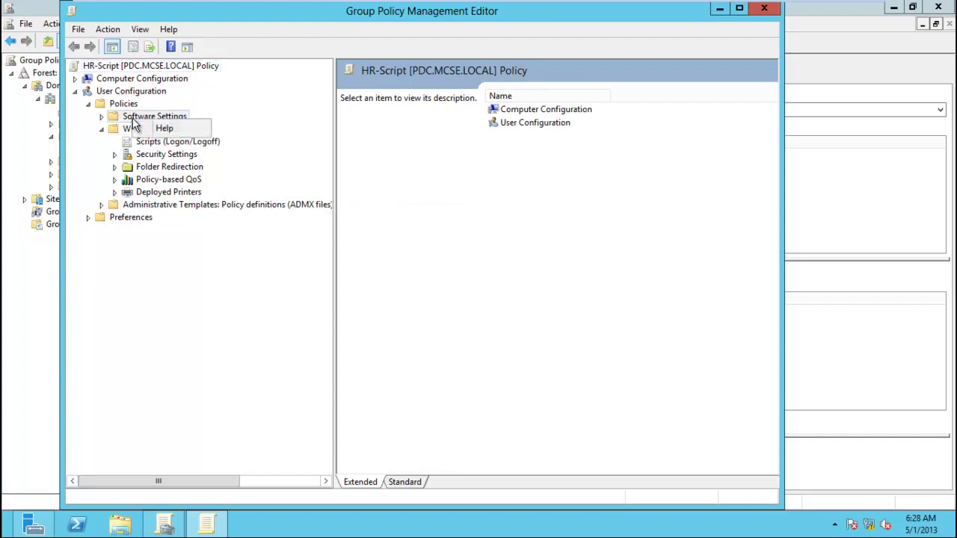
right_click(165, 209)
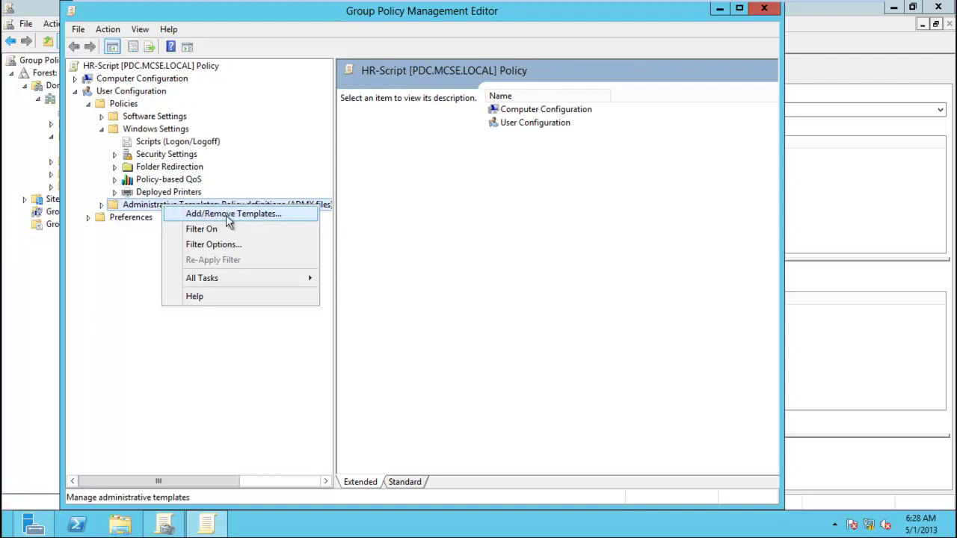
right_click(152, 131)
right_click(146, 120)
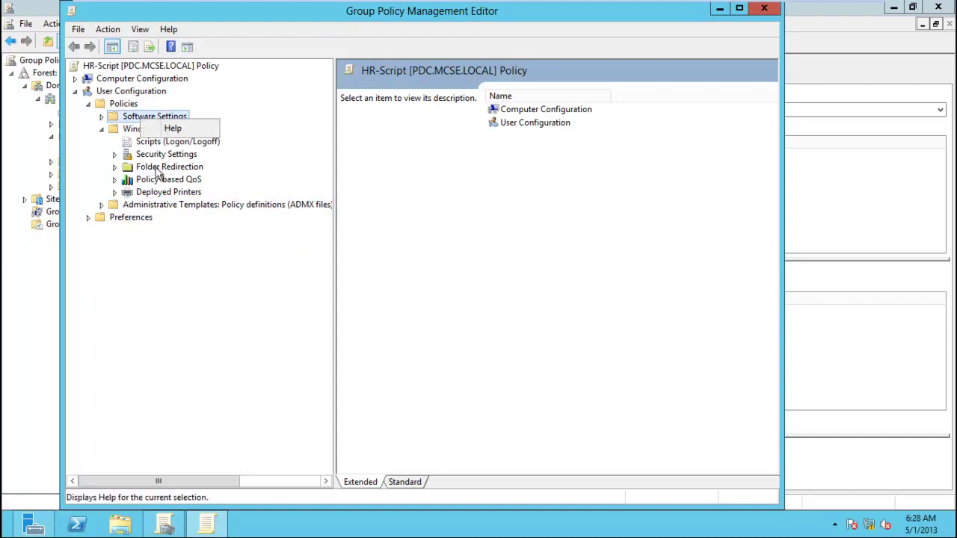
left_click(183, 273)
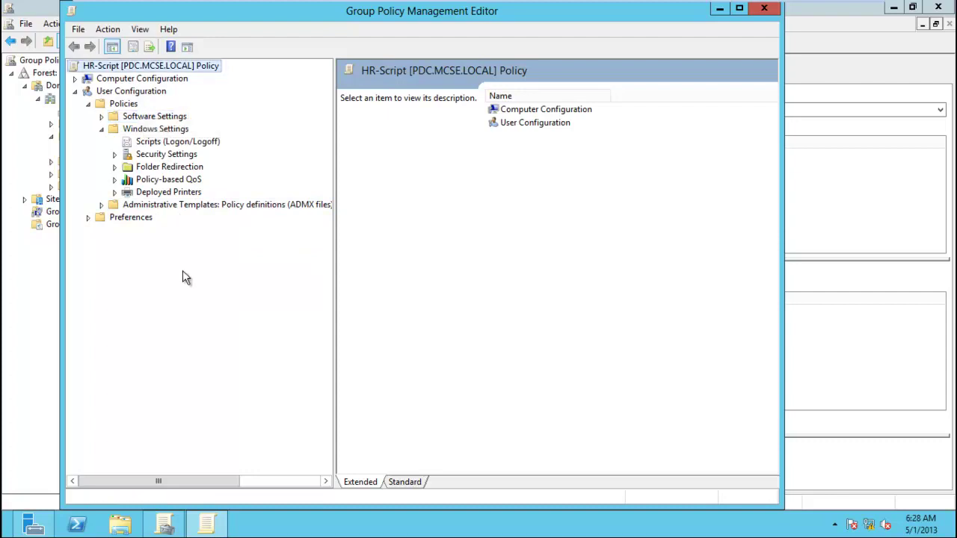
Select Scripts (Logon/Logoff) and view the Logon and Logoff script descriptions.
left_click(148, 145)
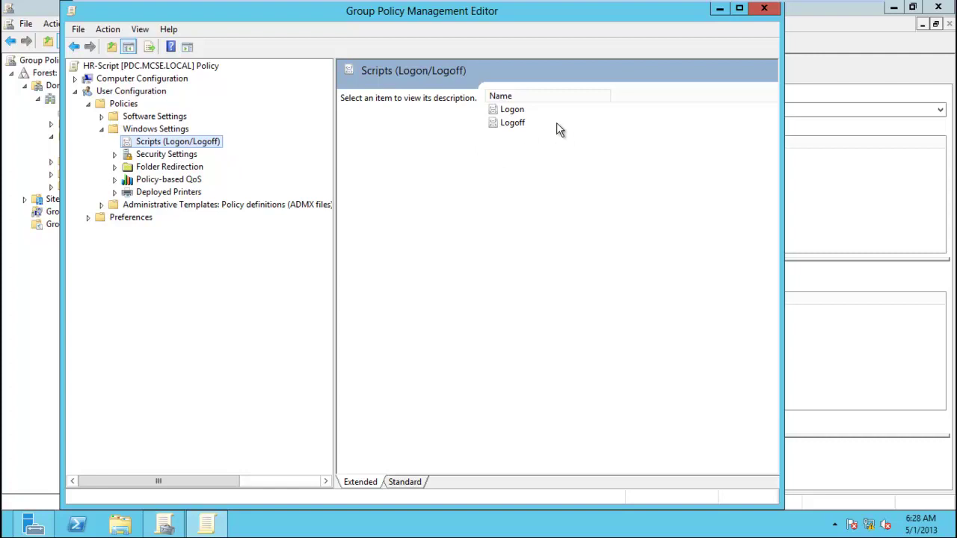
left_click(516, 110)
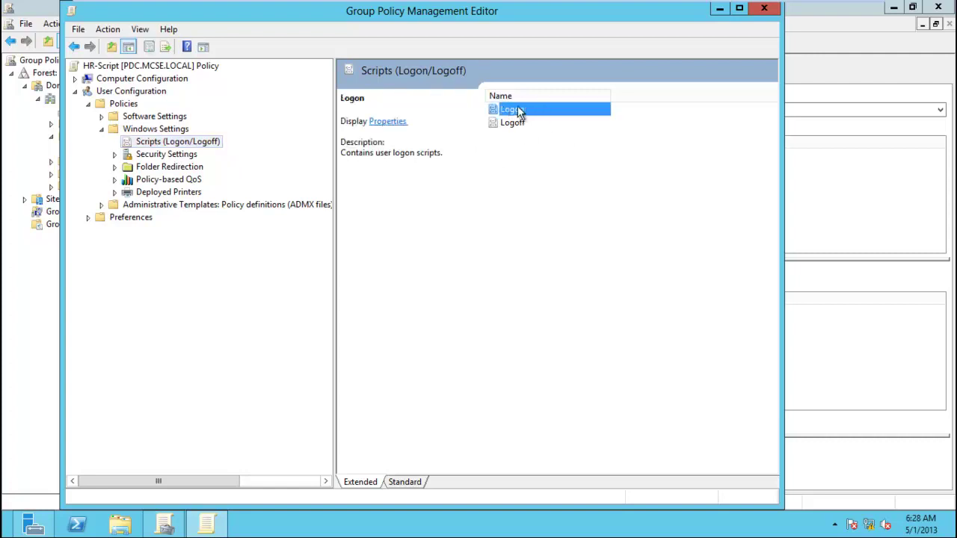
left_click(513, 126)
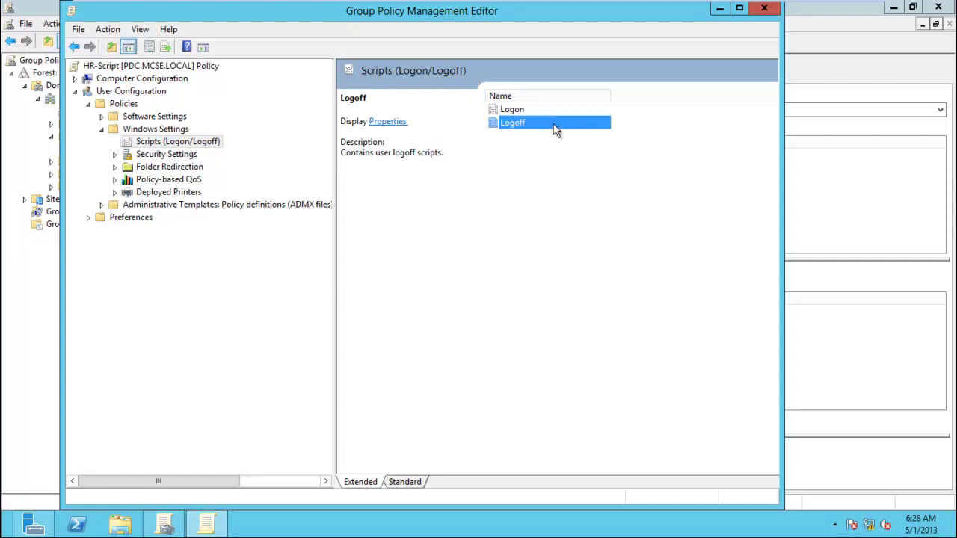
left_click_drag(104, 16, 194, 16)
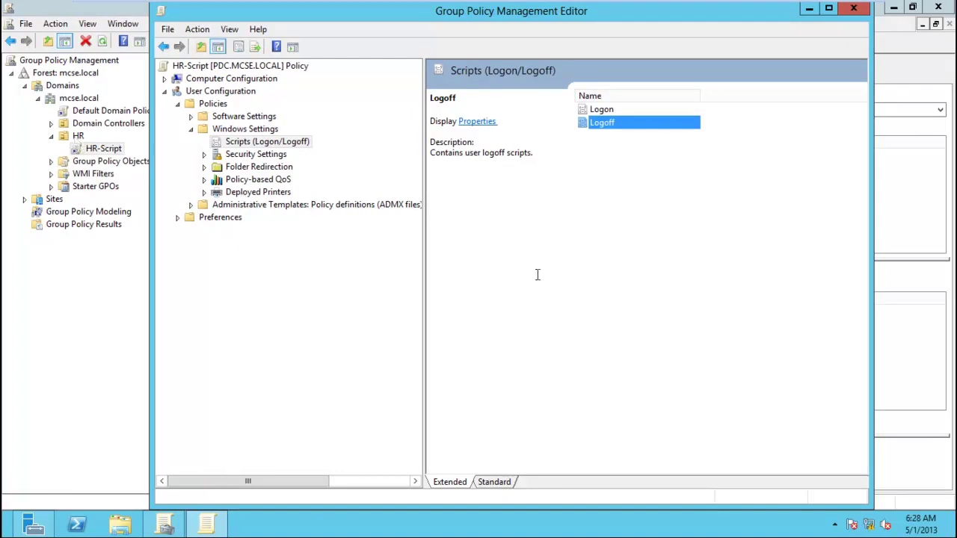
Open System (C:) and create a folder named data, merging it into the existing Data folder.
left_click(121, 525)
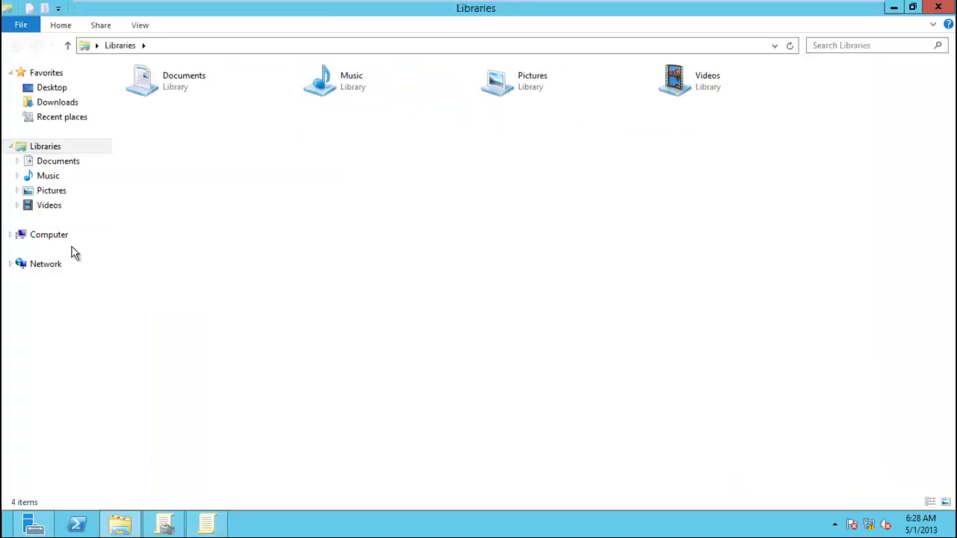
left_click(52, 236)
double_click(228, 102)
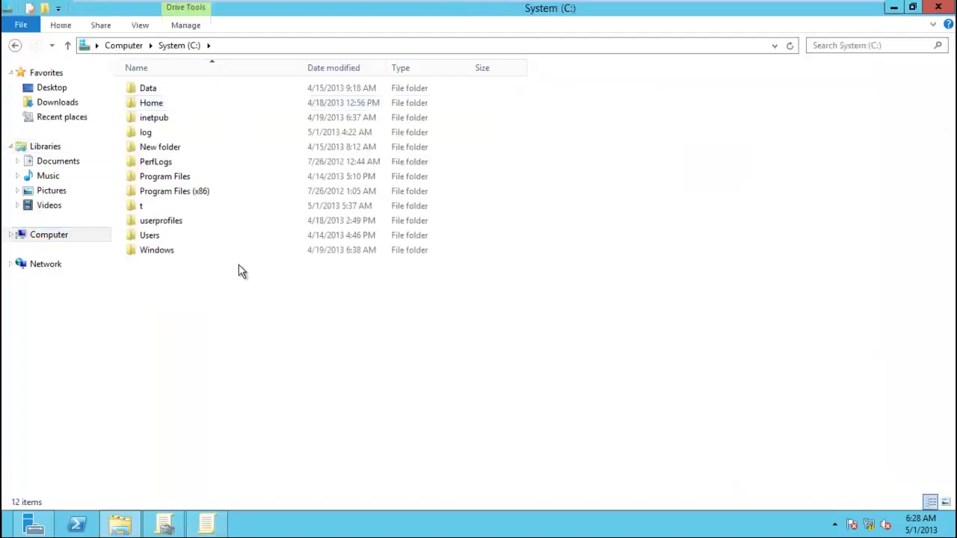
right_click(198, 309)
mouse_move(280, 436)
left_click(332, 437)
type("data")
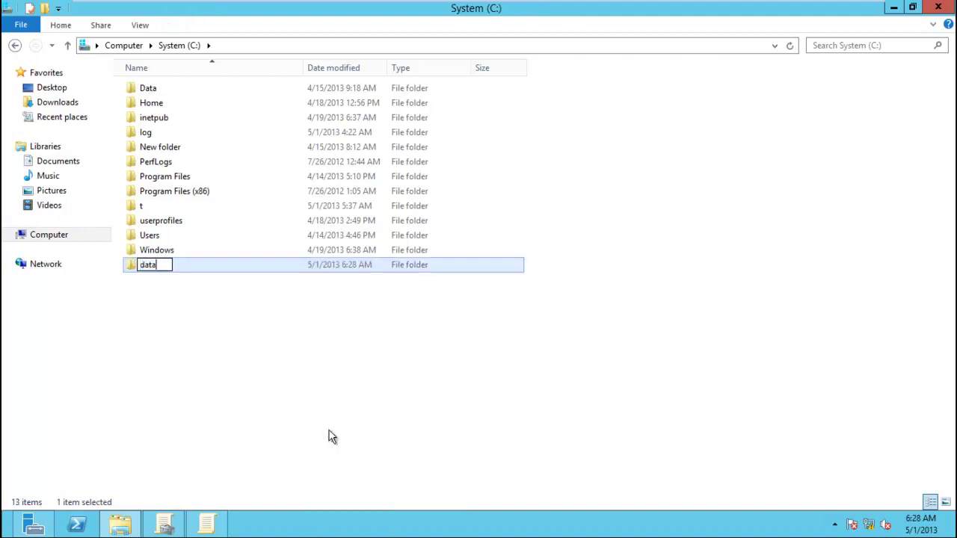
key("Return")
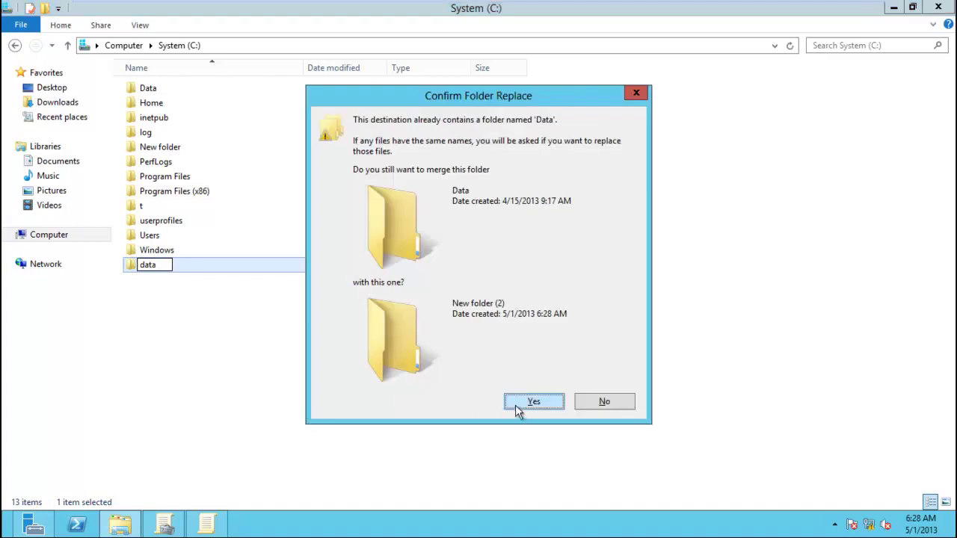
left_click(515, 408)
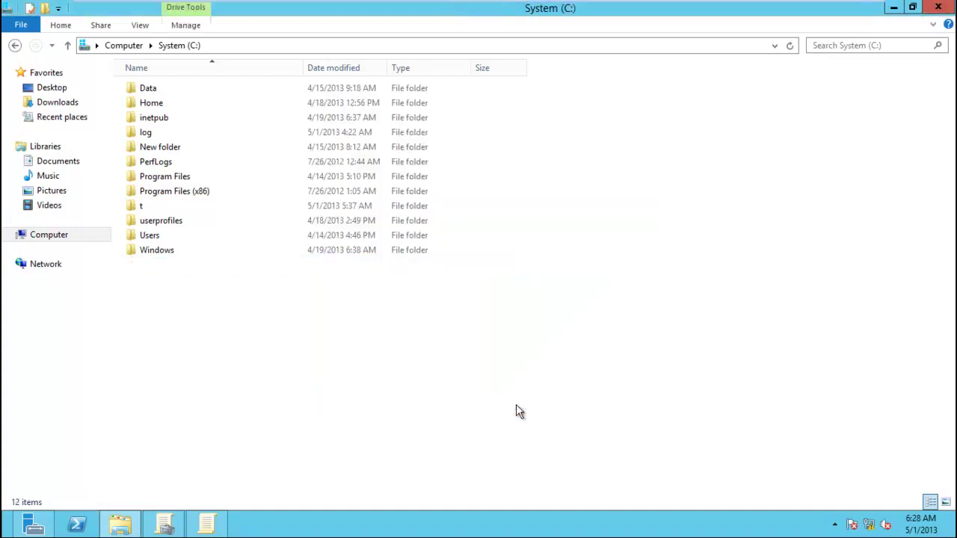
Review the Data folder's Advanced Sharing settings and close without changes.
right_click(151, 95)
left_click(217, 301)
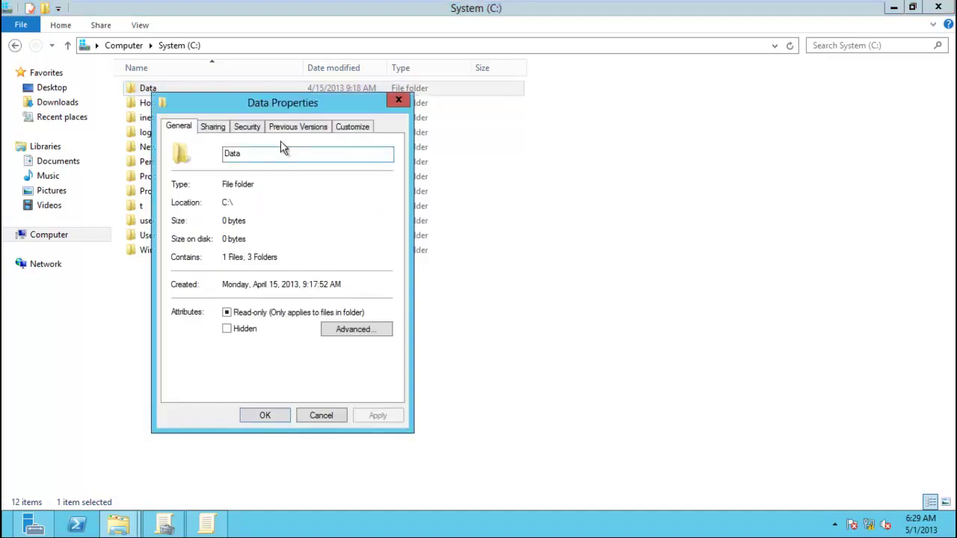
left_click(214, 127)
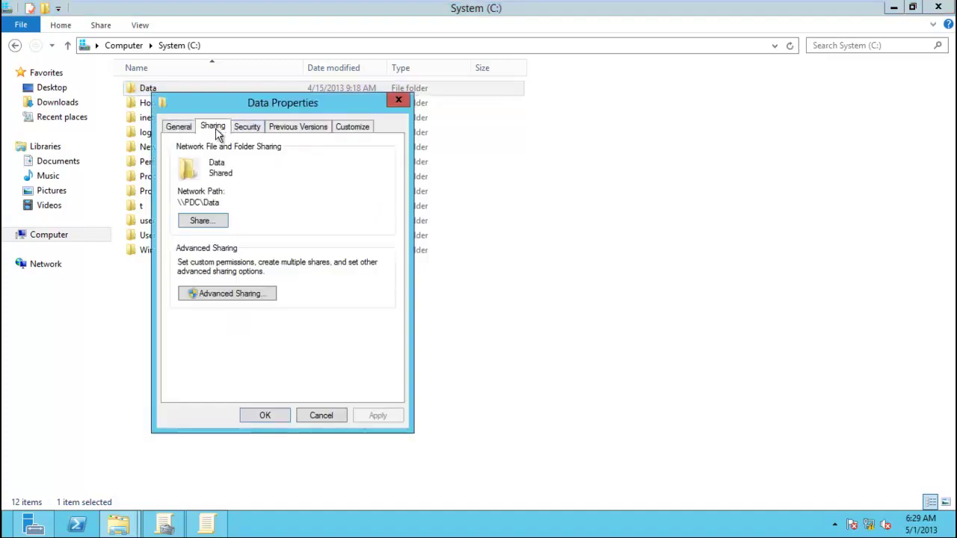
left_click(237, 296)
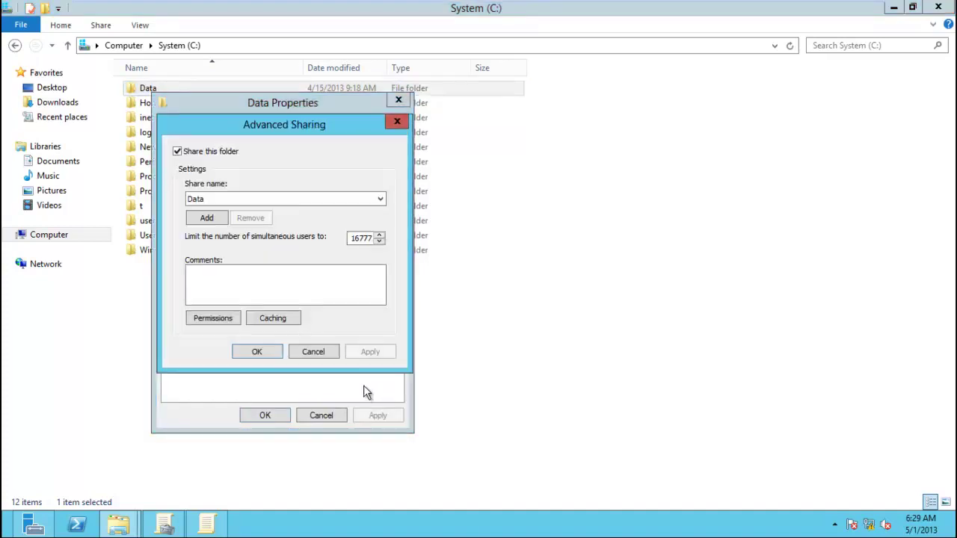
left_click(313, 352)
left_click(263, 416)
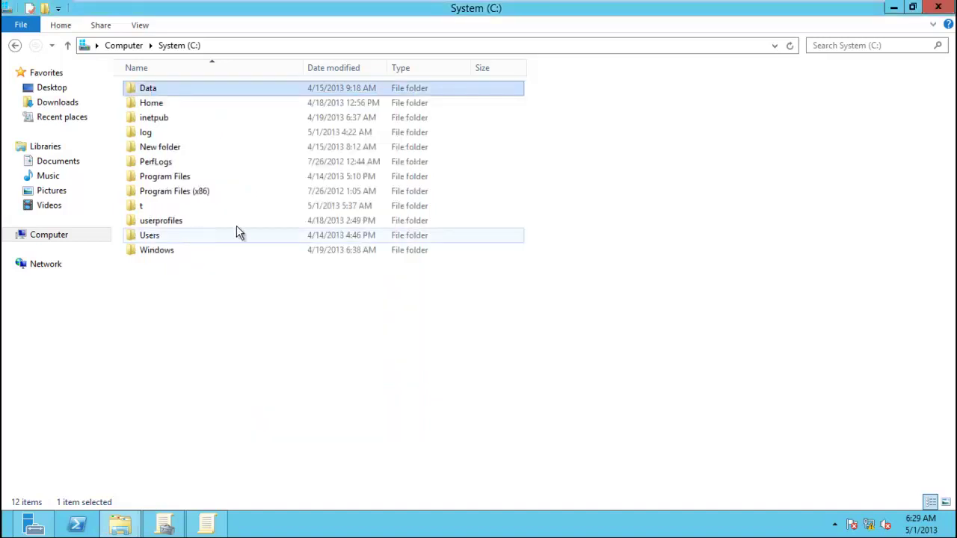
Permanently delete the old Data folder and create a new folder named data on C:.
key("shift+Delete")
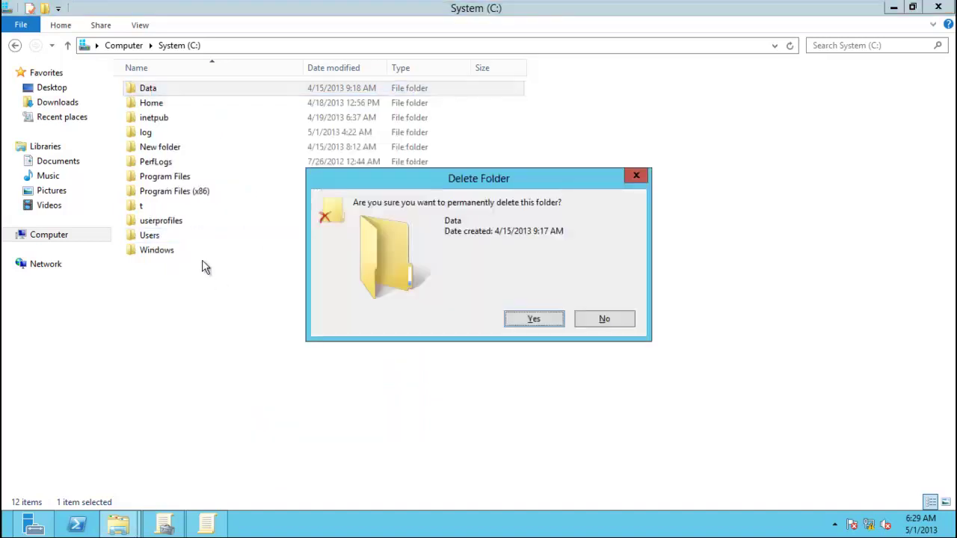
key("Return")
right_click(202, 306)
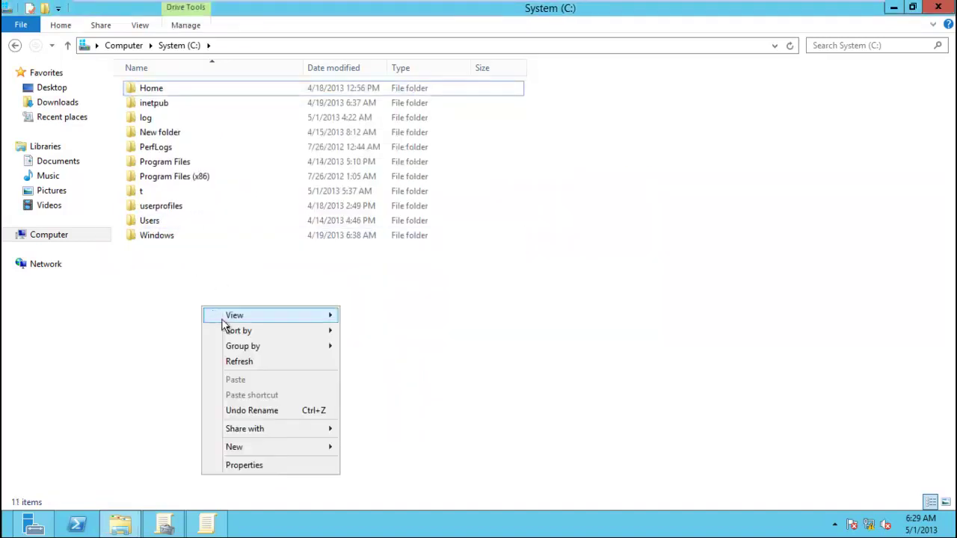
mouse_move(288, 449)
left_click(372, 352)
type("data")
key("Return")
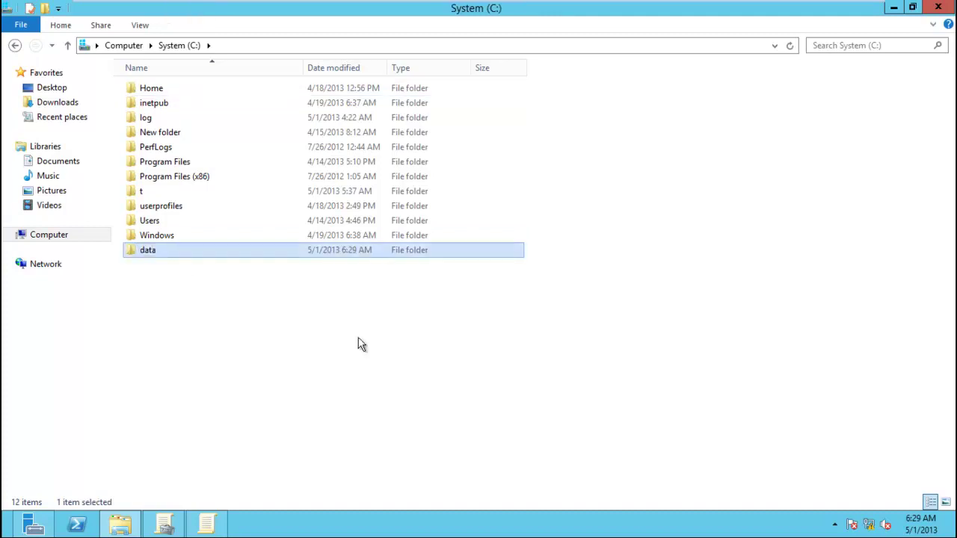
Share the data folder through Advanced Sharing so it is available as \\PDC\data.
right_click(211, 255)
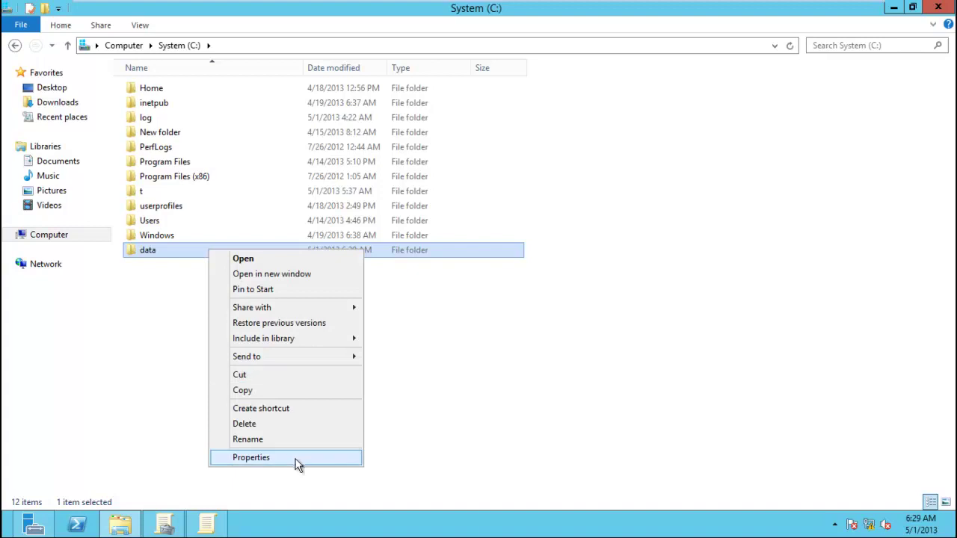
left_click(296, 459)
left_click(274, 202)
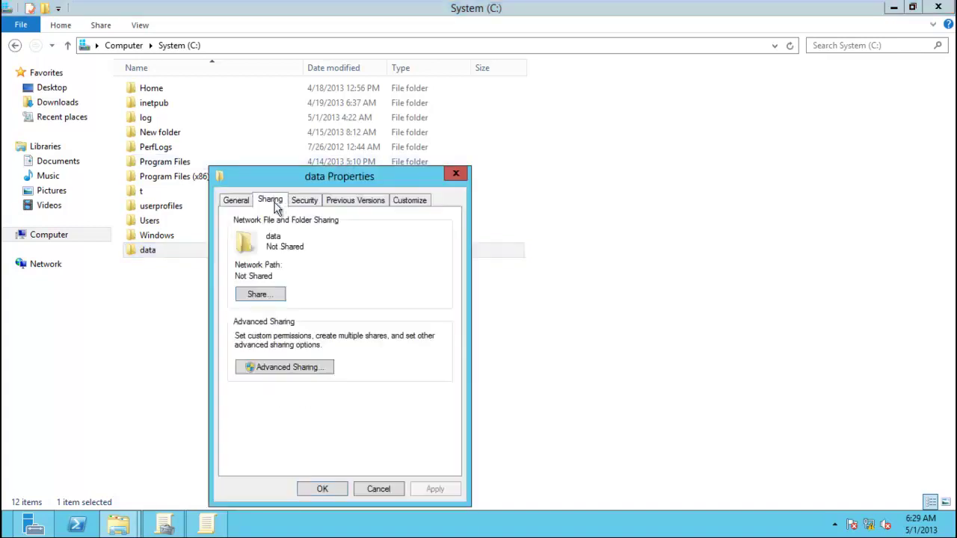
left_click(286, 367)
left_click(235, 225)
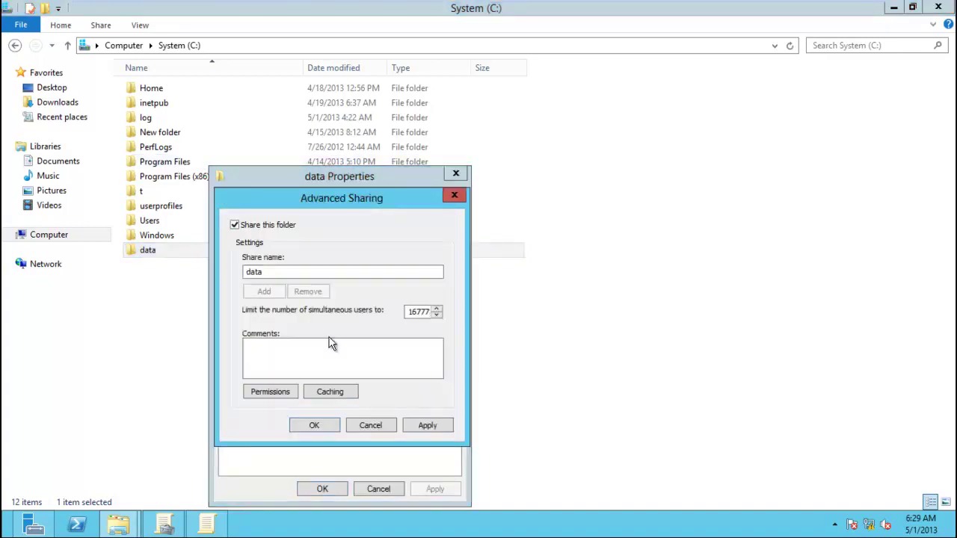
left_click(432, 425)
left_click(335, 426)
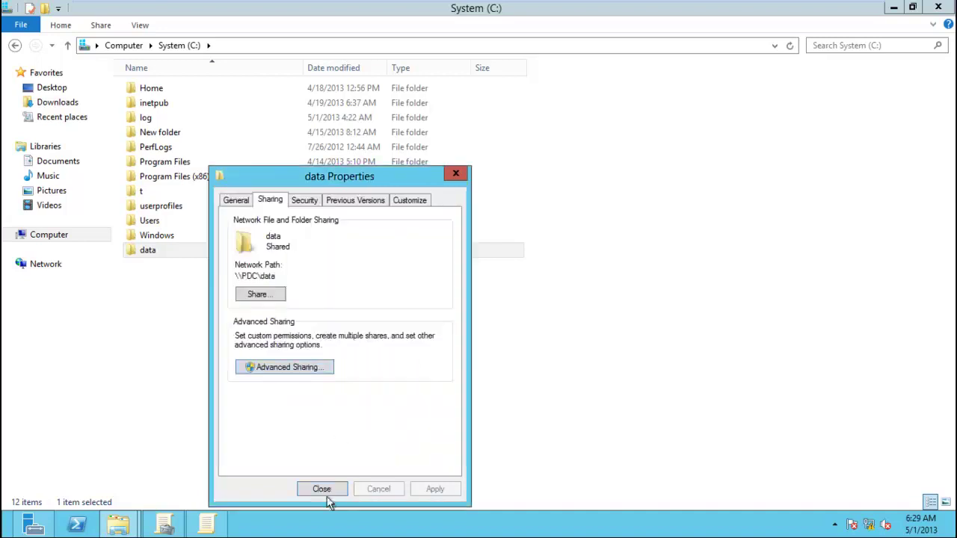
left_click(322, 491)
left_click(383, 392)
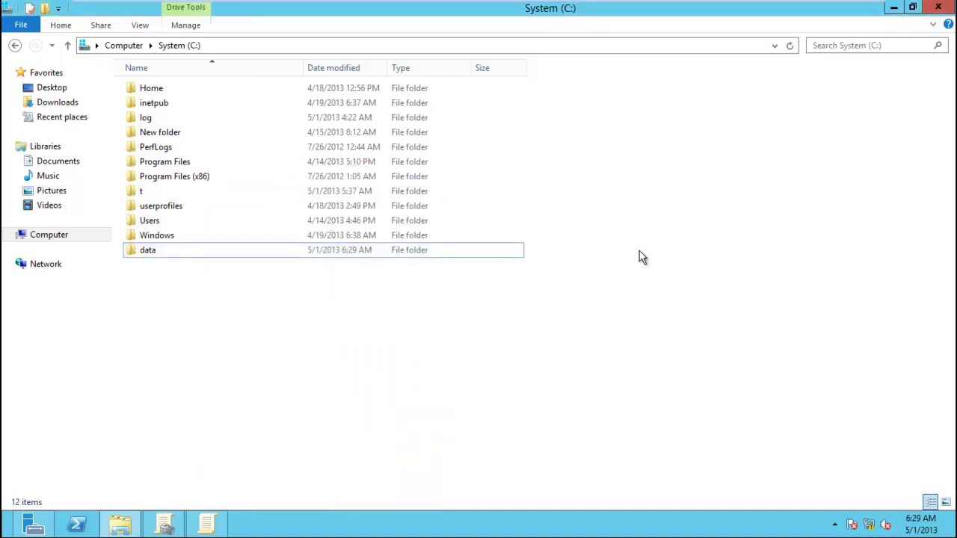
Browse \\192.168.1.200 and confirm the data share opens.
key("super+r")
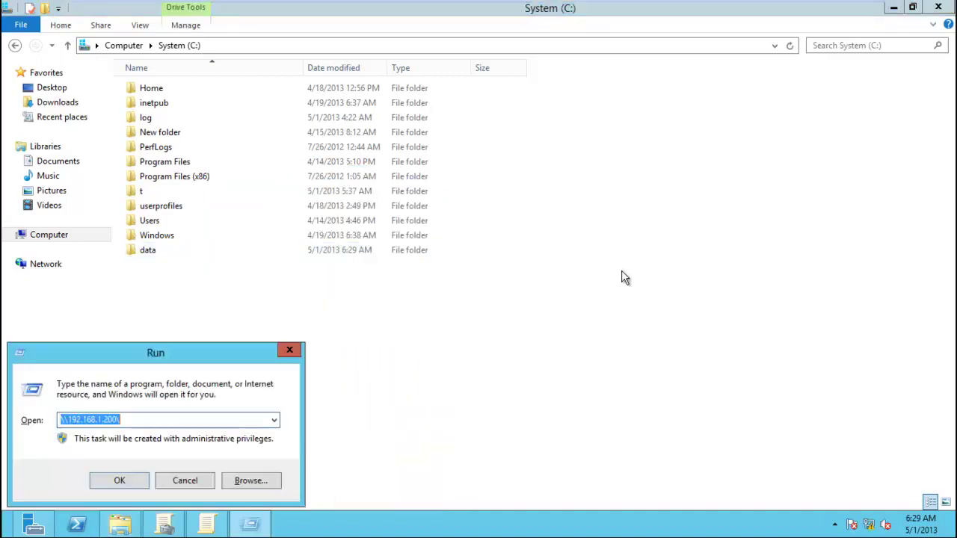
key("Return")
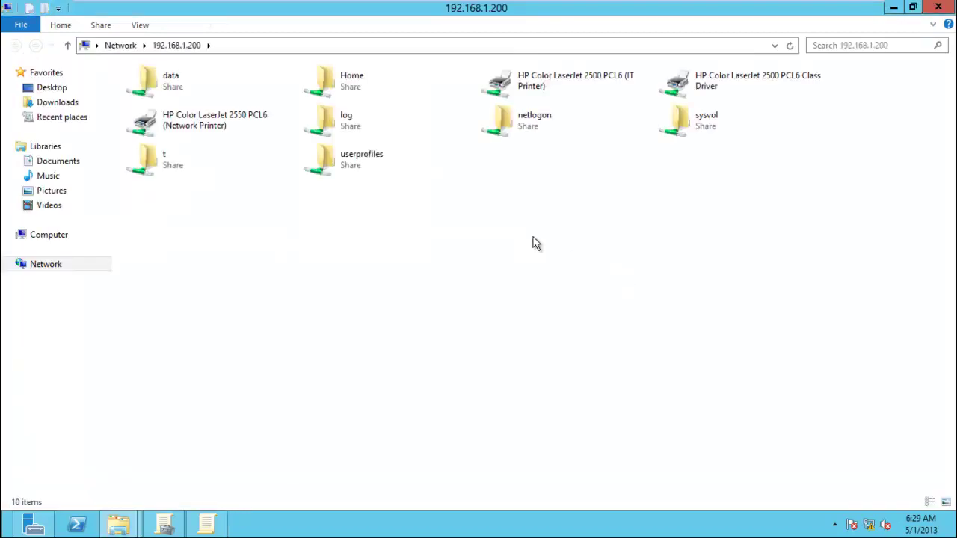
double_click(158, 88)
left_click(938, 7)
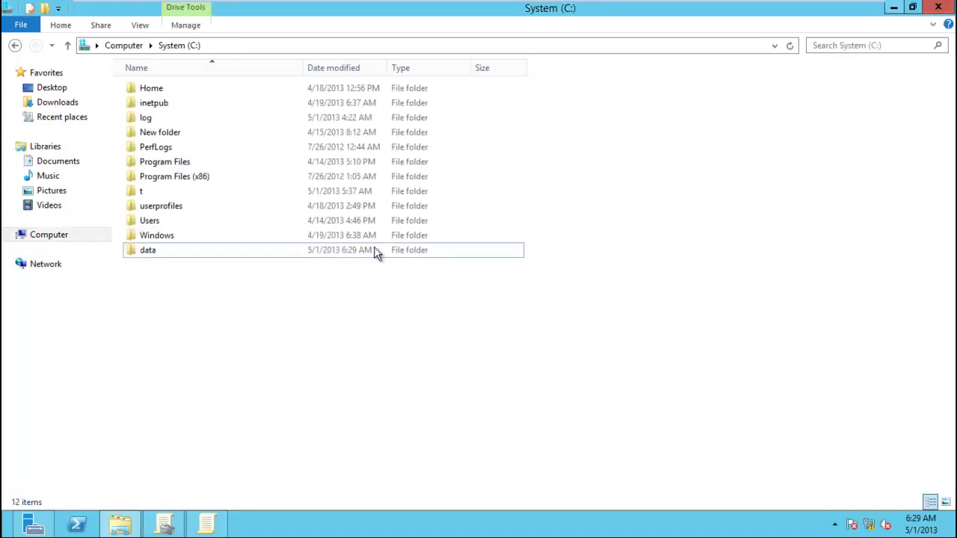
Create a new text document on C: and rename it map.bat, accepting the extension change.
right_click(272, 331)
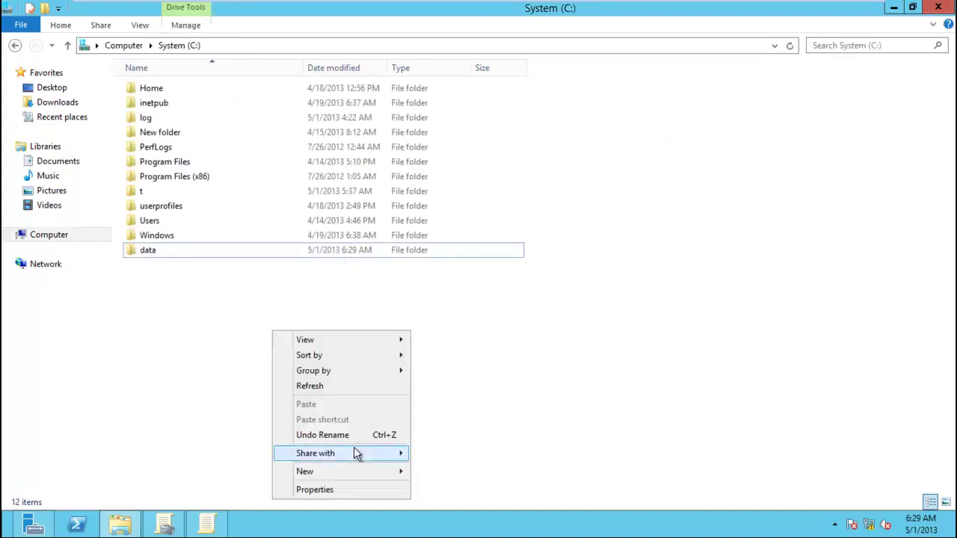
mouse_move(378, 477)
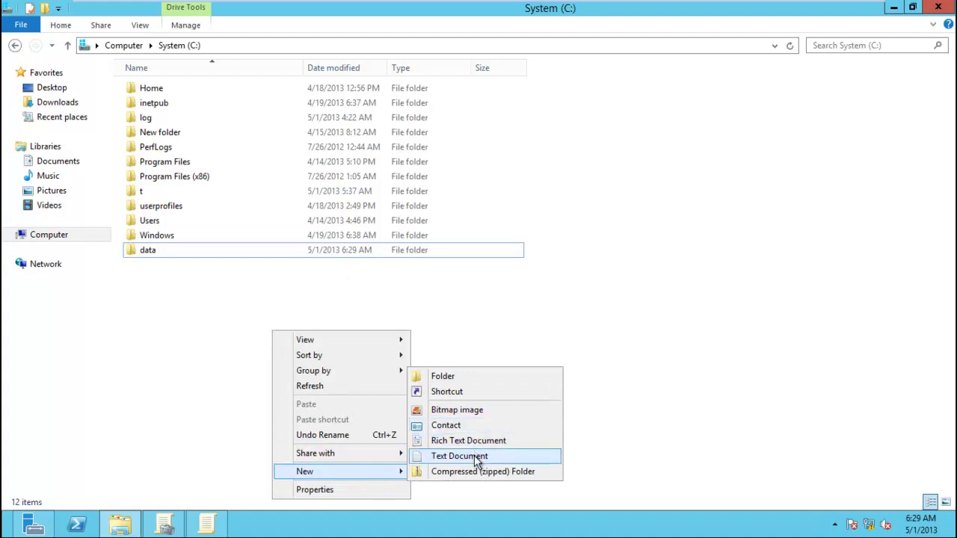
left_click(476, 457)
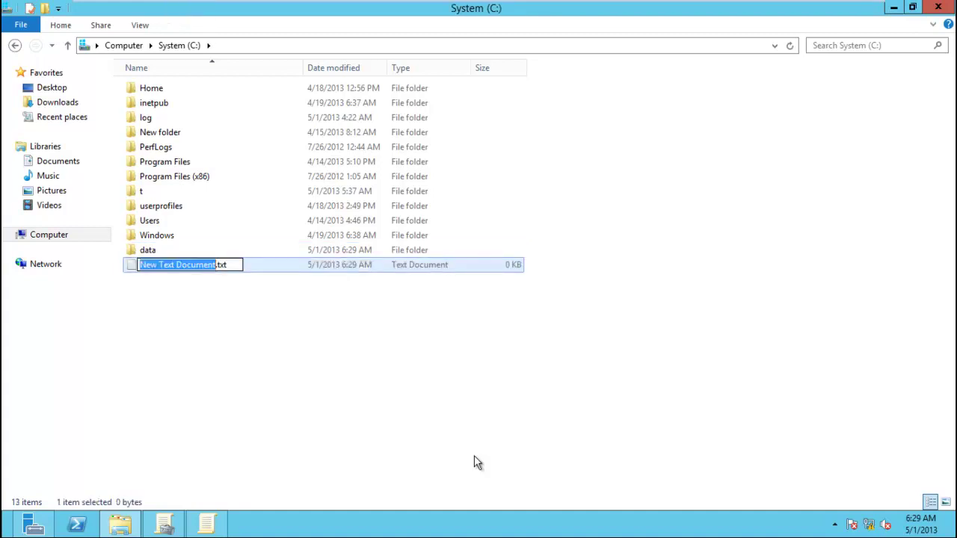
type("map")
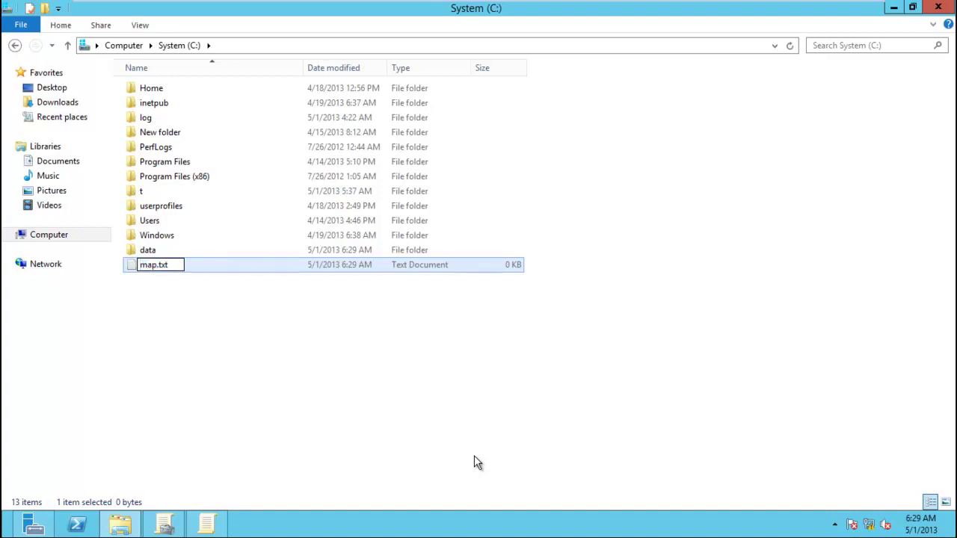
key("BackSpace")
key("BackSpace")
key("BackSpace")
type("cs")
key("BackSpace")
key("BackSpace")
type("bat")
key("Return")
key("Return")
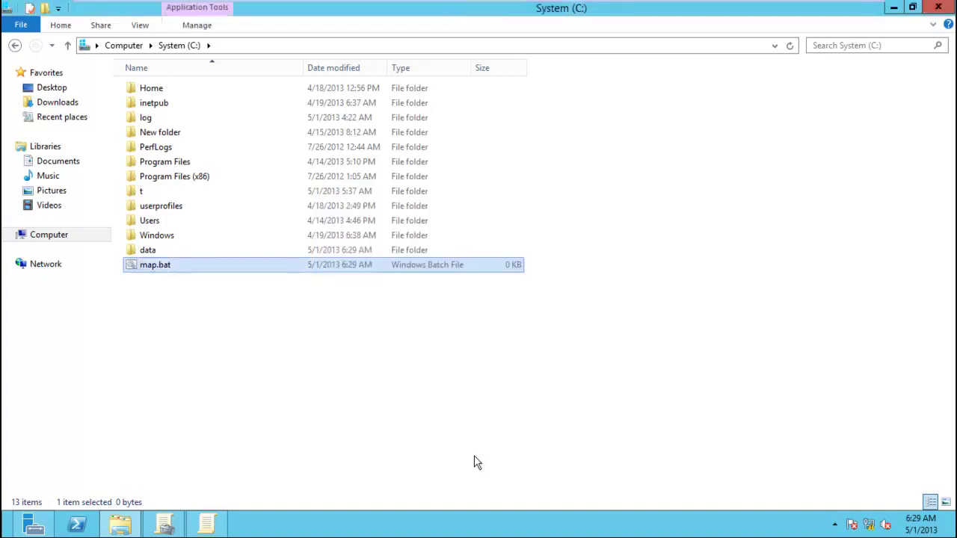
Write net use z: \\192.168.1.200\test into map.bat in Notepad, save and close it.
right_click(174, 267)
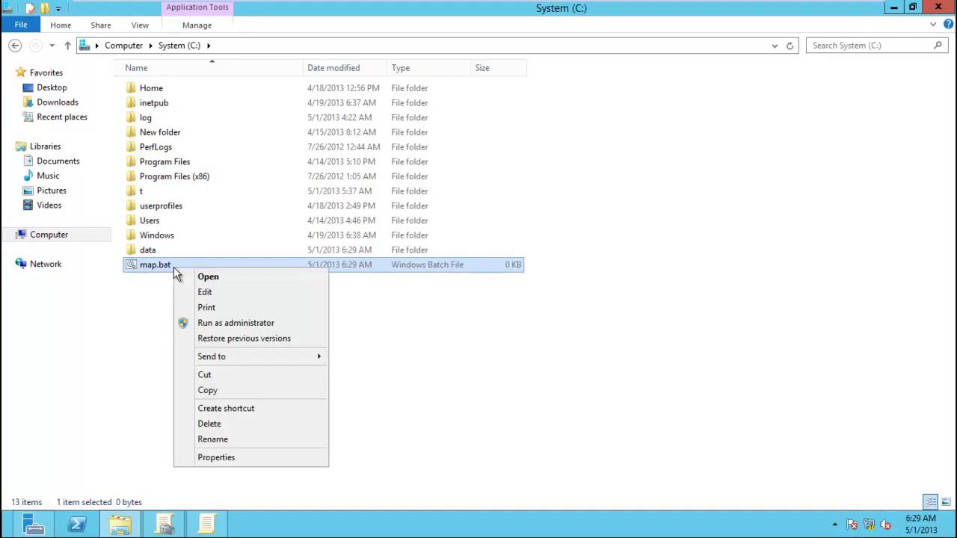
left_click(202, 296)
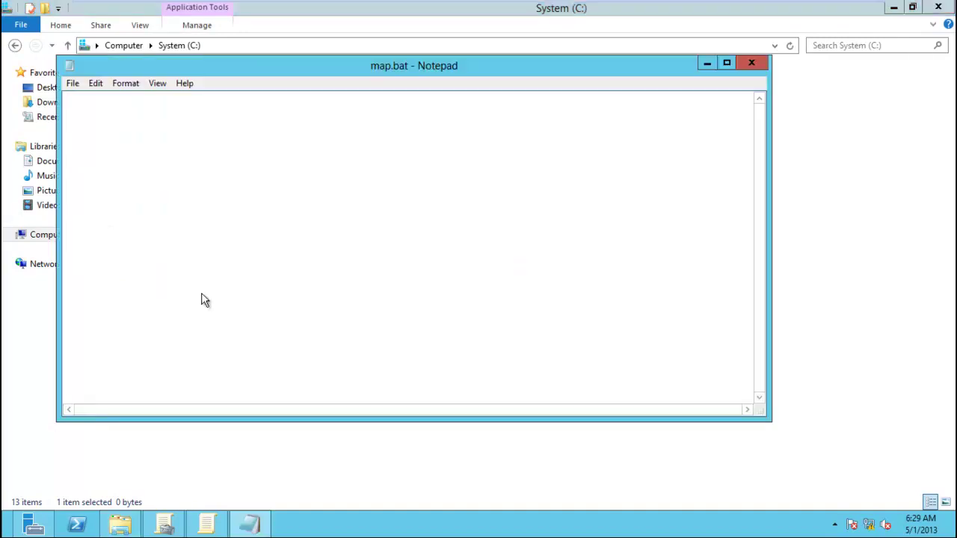
type("net use z: \\\\192.168.1.200\\test")
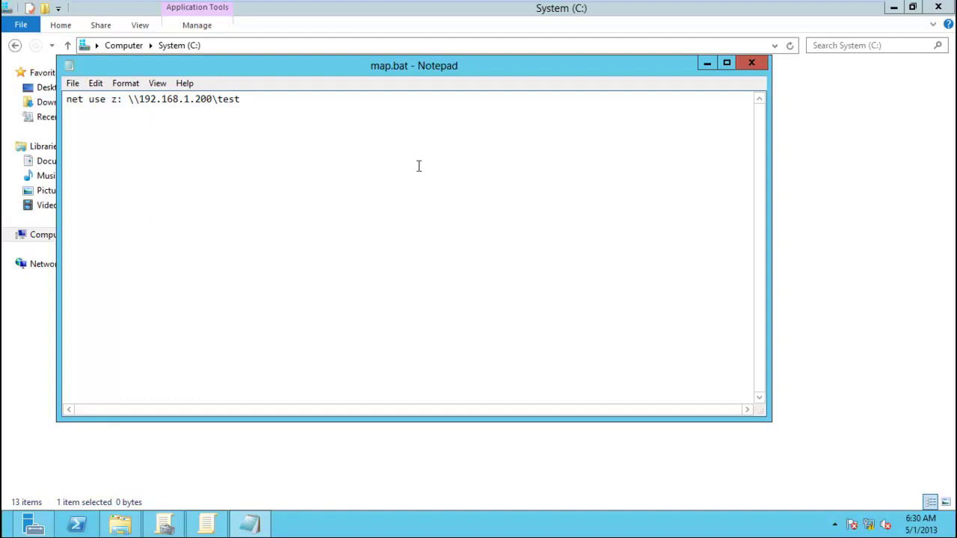
left_click(72, 84)
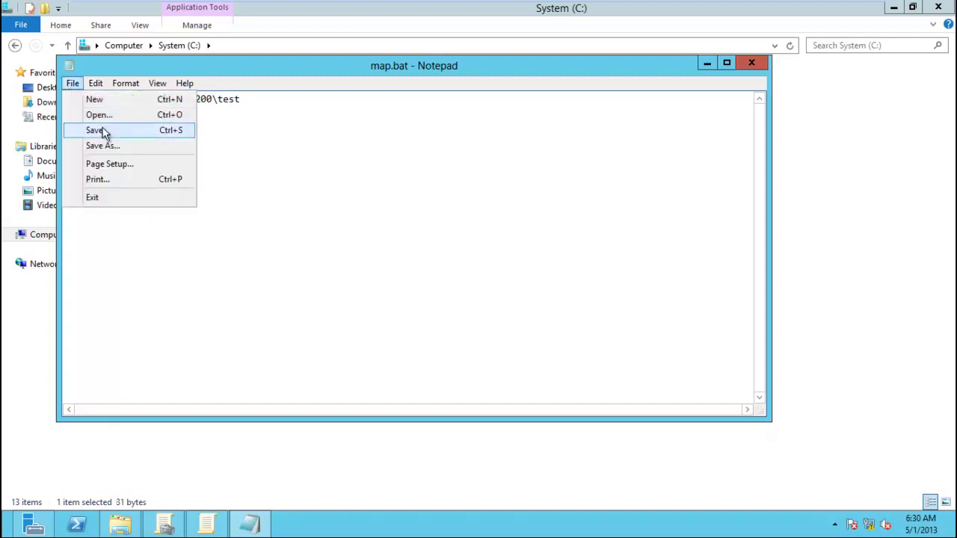
left_click(95, 130)
left_click(750, 65)
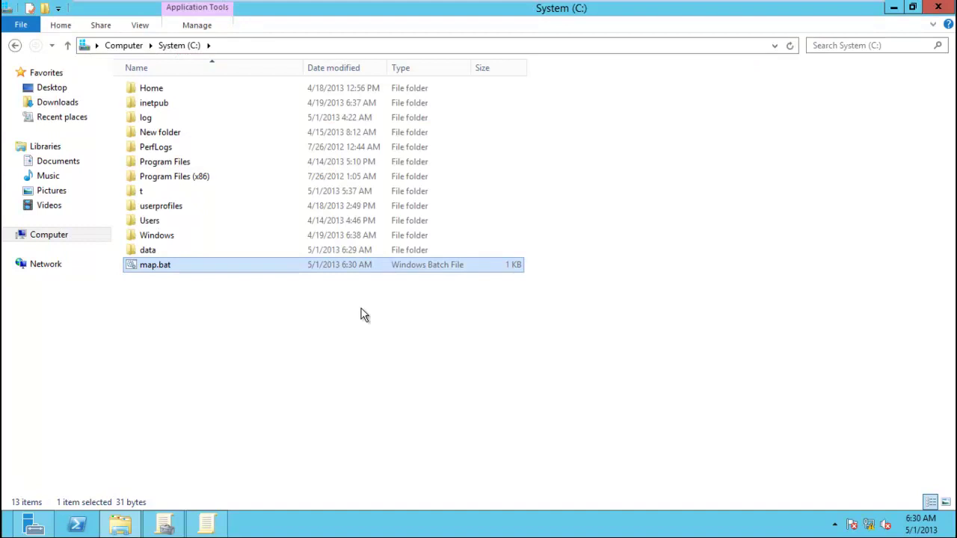
left_click(274, 350)
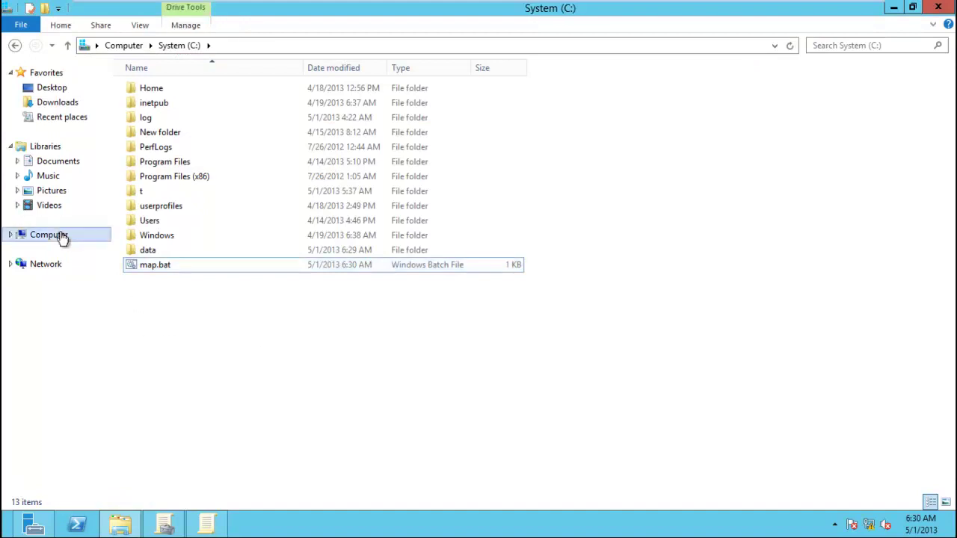
Run map.bat and refresh the C: and drives views to check for a mapped drive.
left_click(11, 236)
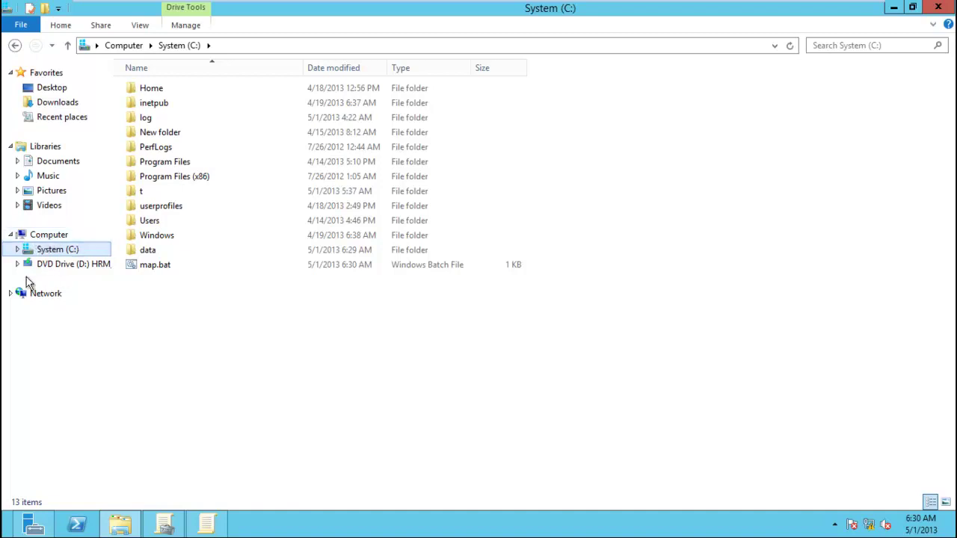
double_click(149, 266)
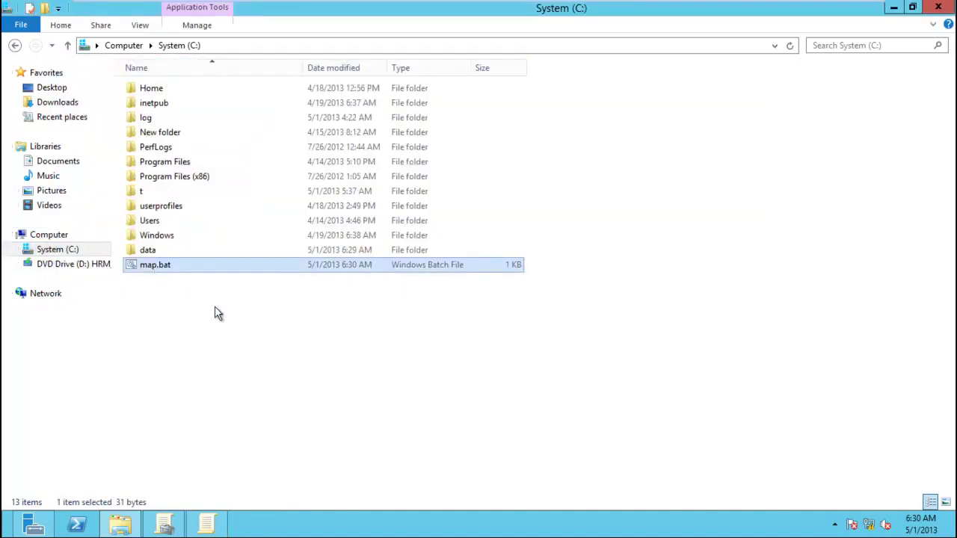
right_click(217, 314)
left_click(261, 365)
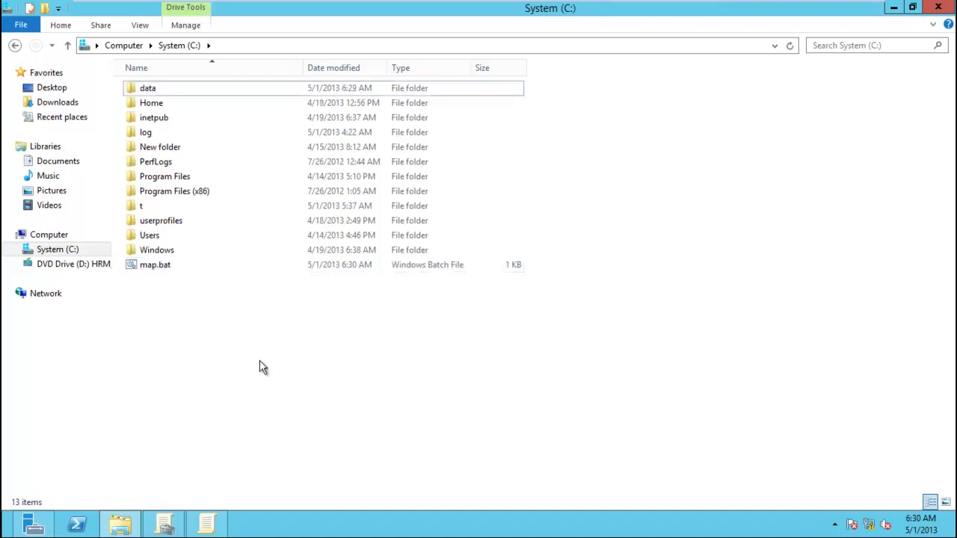
left_click(49, 236)
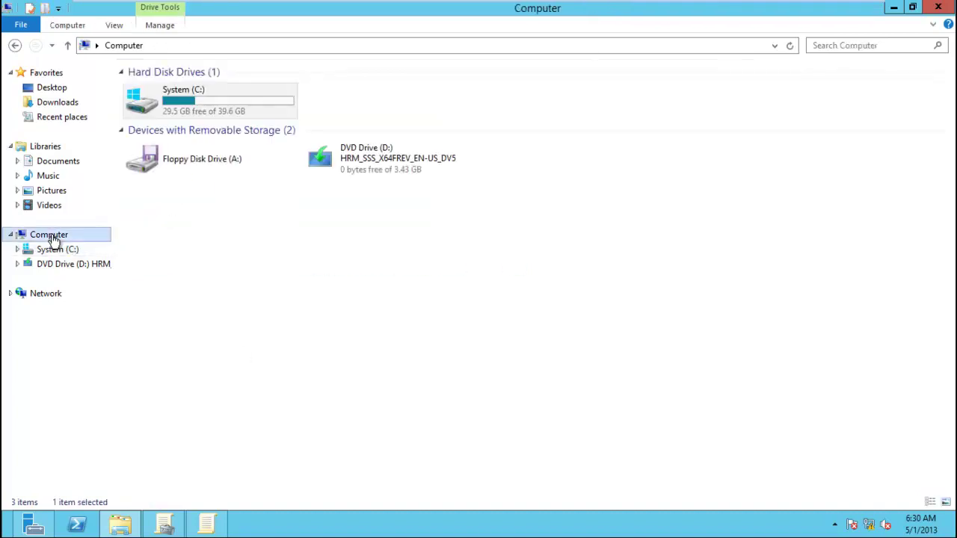
right_click(335, 243)
left_click(377, 295)
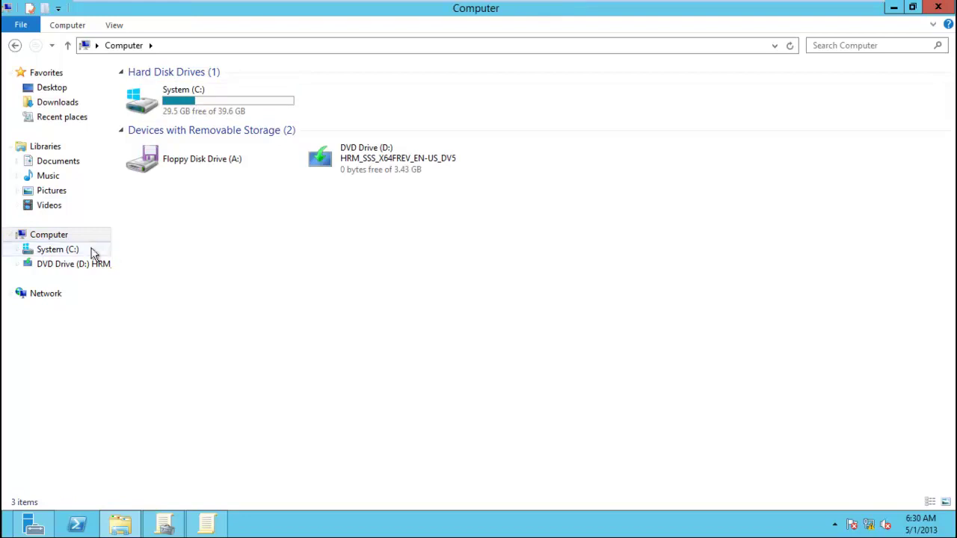
Open map.bat from System (C:) in Notepad for editing.
double_click(196, 110)
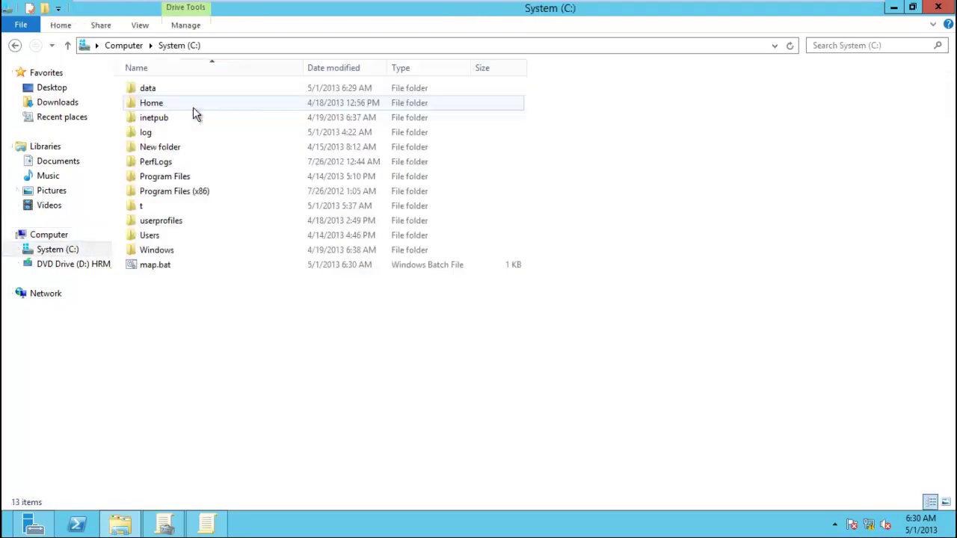
right_click(166, 267)
left_click(193, 287)
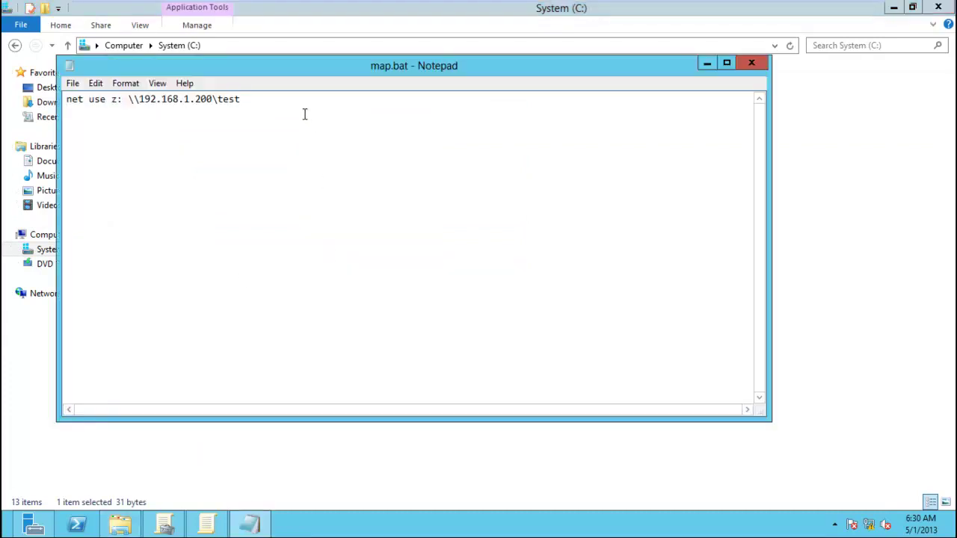
Change the map.bat share from test to data (\\192.168.1.200\data), save, and close Notepad.
type("data")
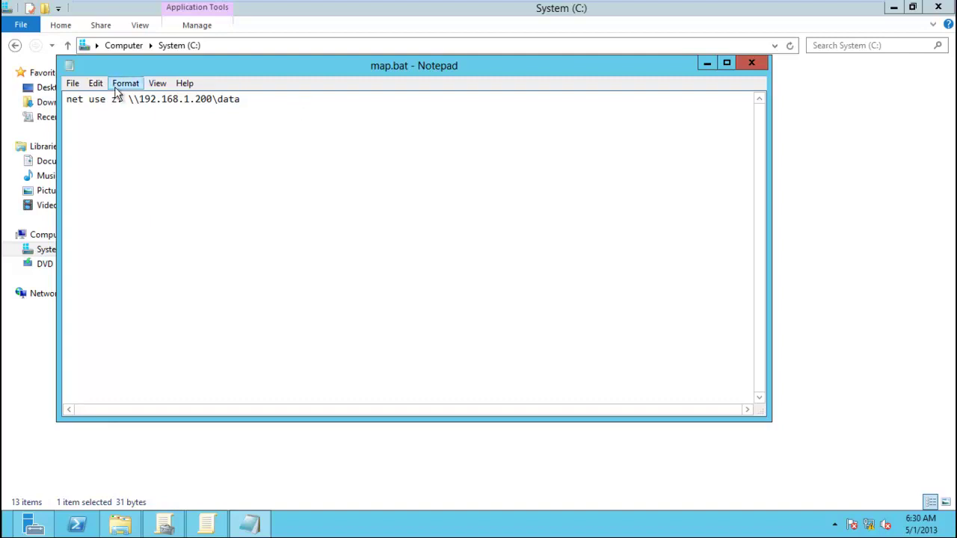
left_click(74, 83)
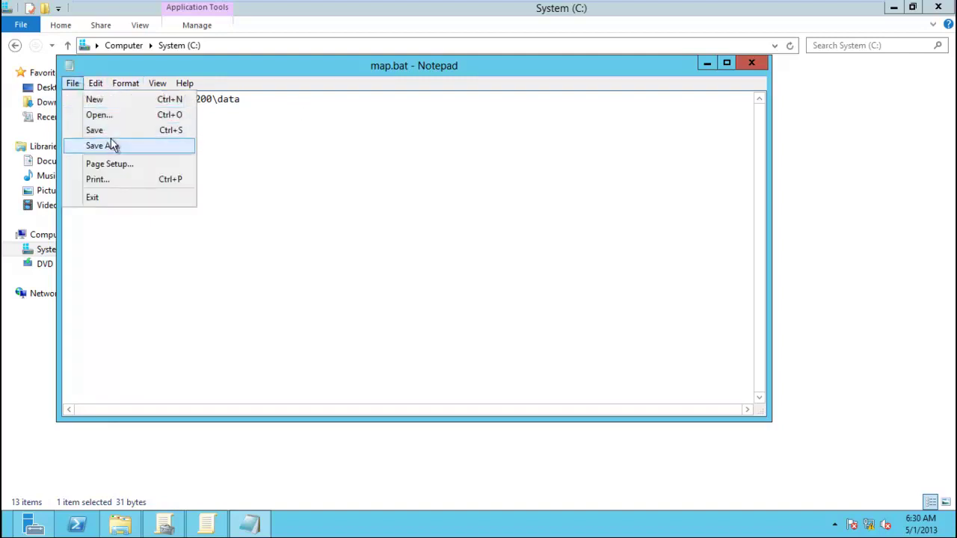
left_click(106, 145)
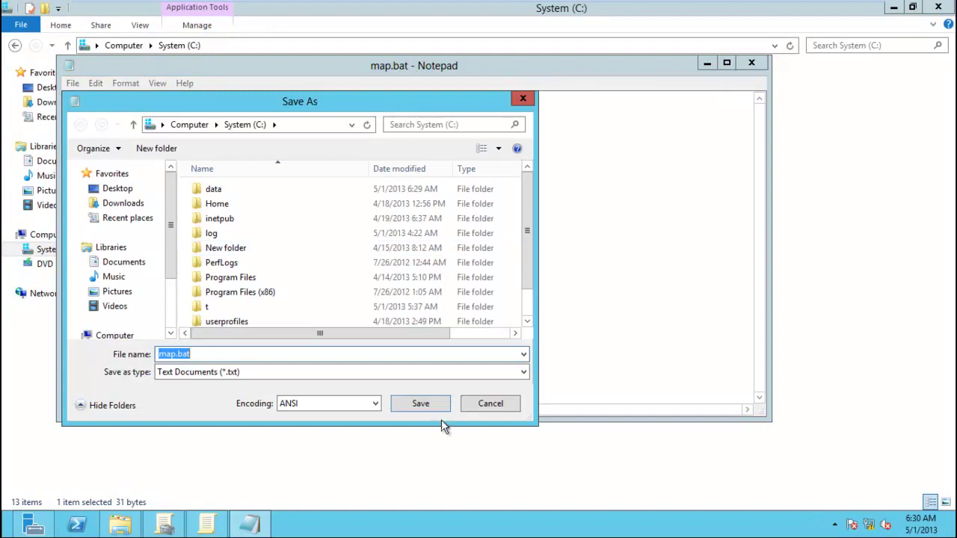
left_click(470, 408)
left_click(73, 83)
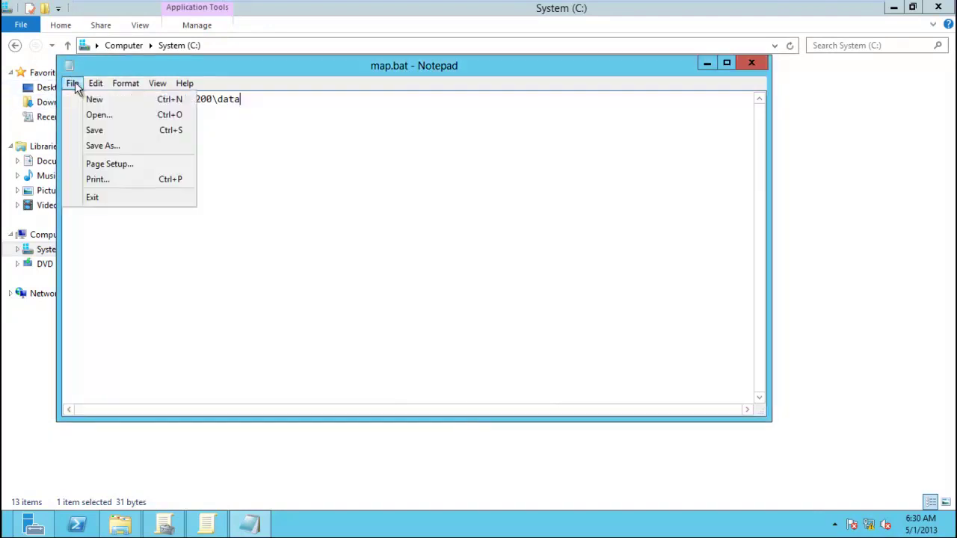
left_click(95, 130)
left_click(751, 63)
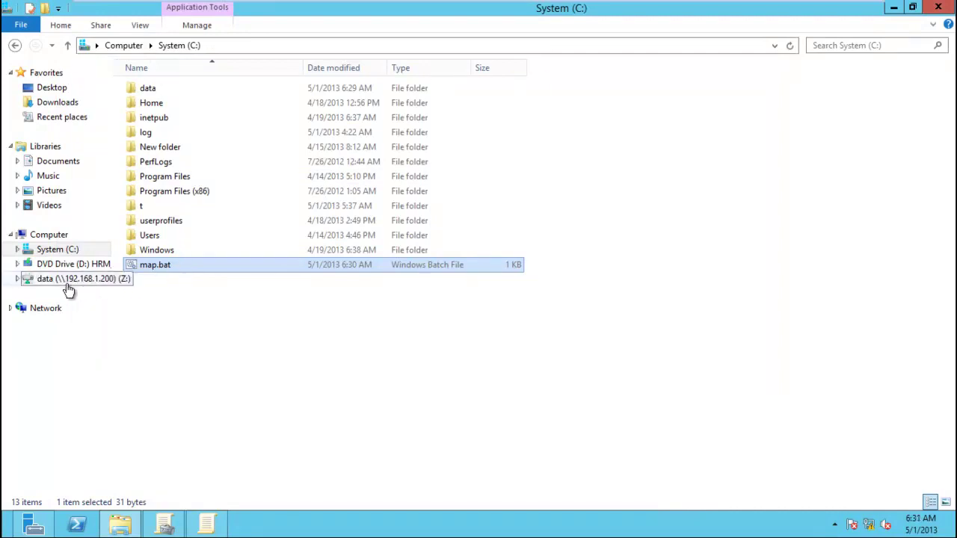
Disconnect the mapped data (\\192.168.1.200) Z: drive, leaving System (C:) with map.bat open.
left_click(51, 237)
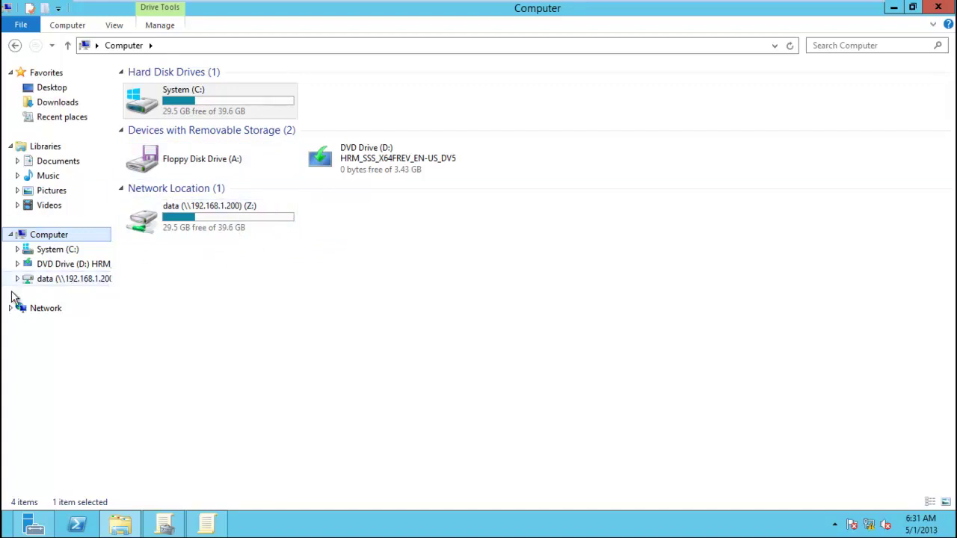
double_click(169, 110)
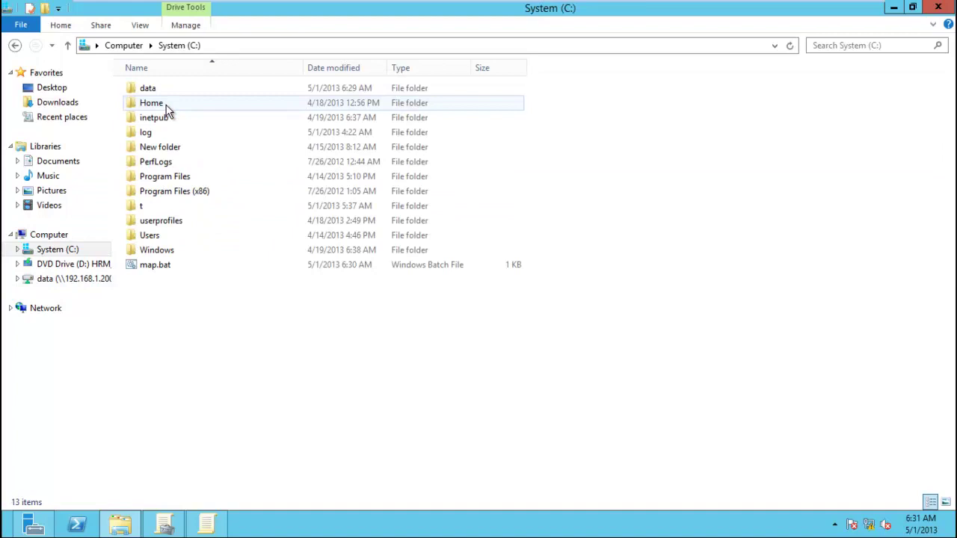
right_click(91, 287)
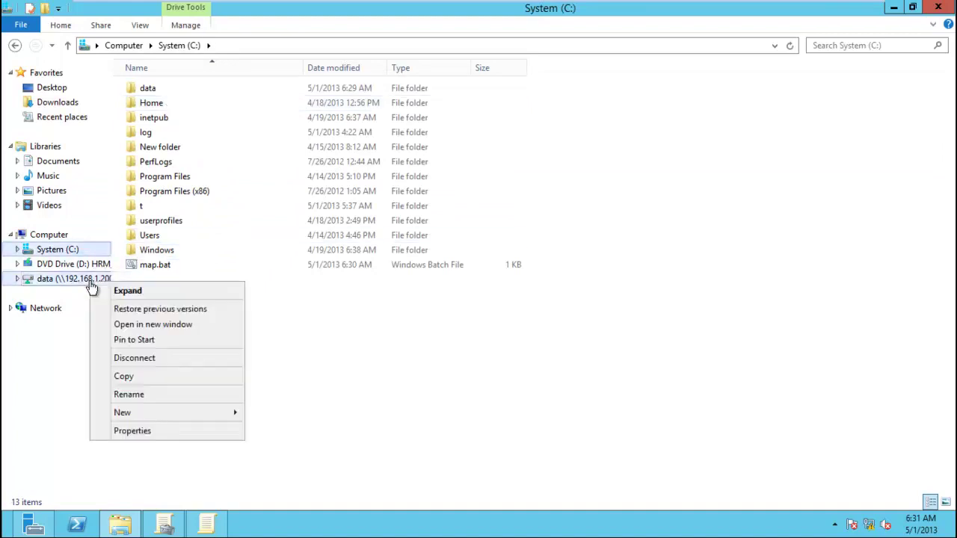
left_click(144, 362)
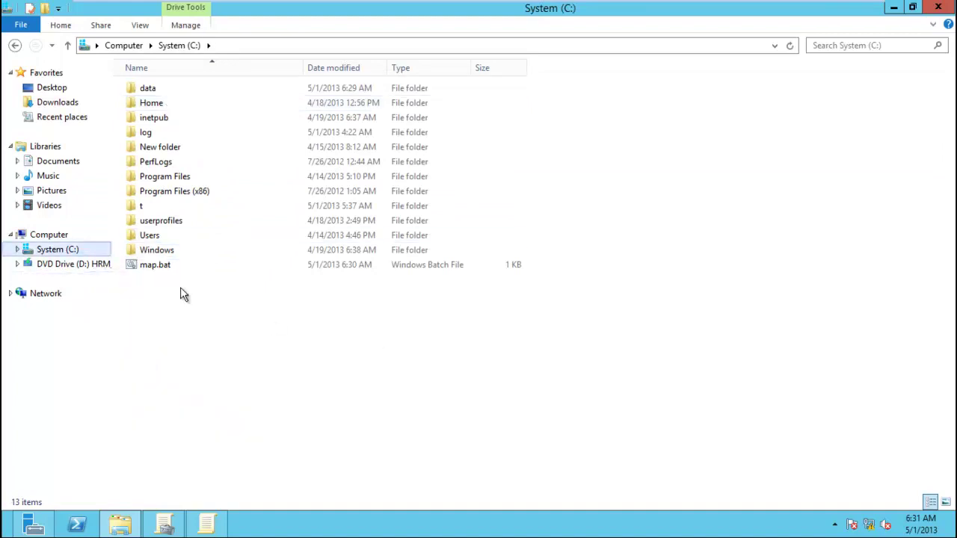
Open HR-Script's Logon script Properties and show its empty User\Scripts\Logon folder on SysVol.
left_click(213, 527)
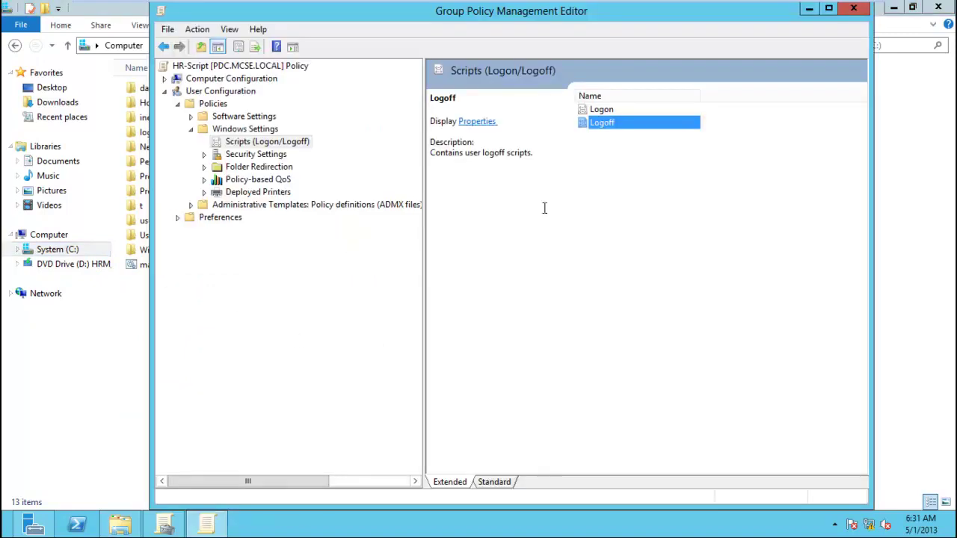
left_click(597, 113)
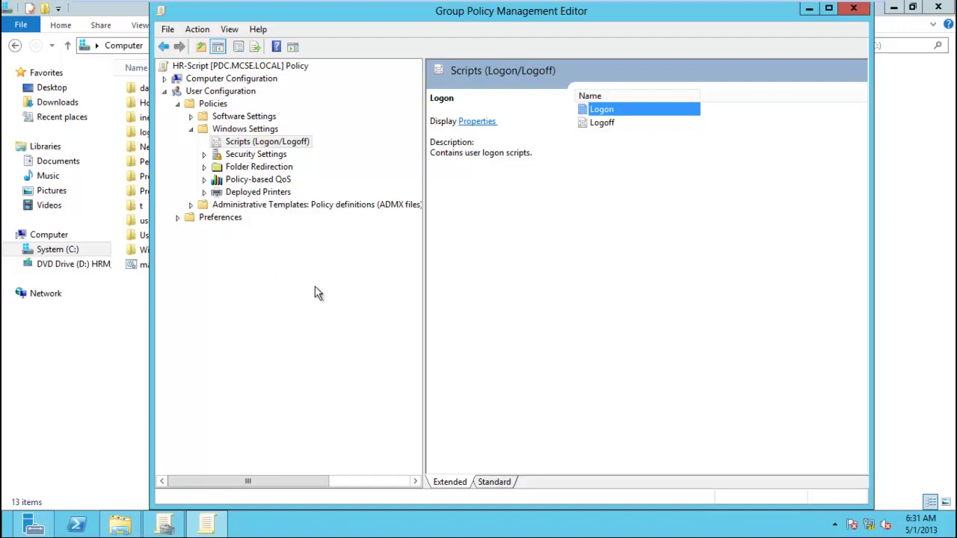
right_click(601, 110)
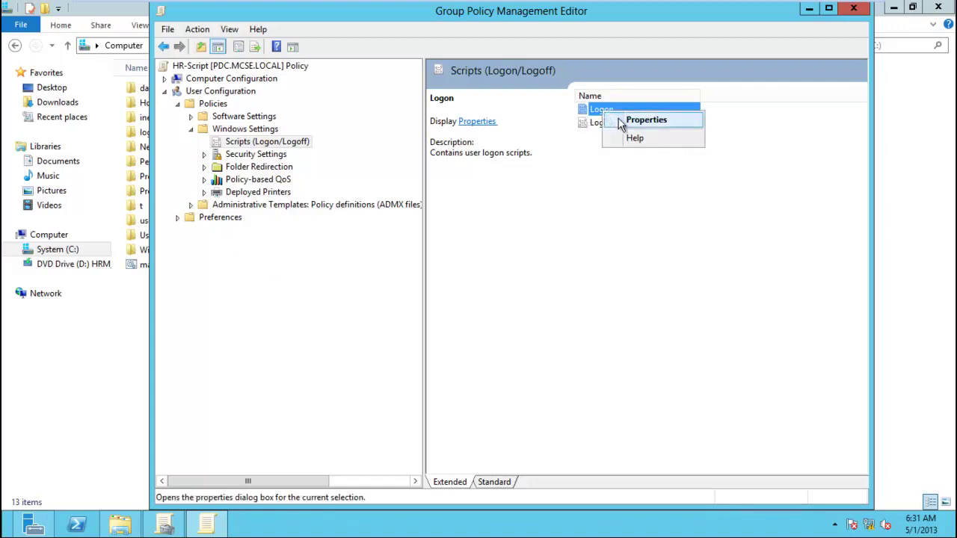
left_click(646, 120)
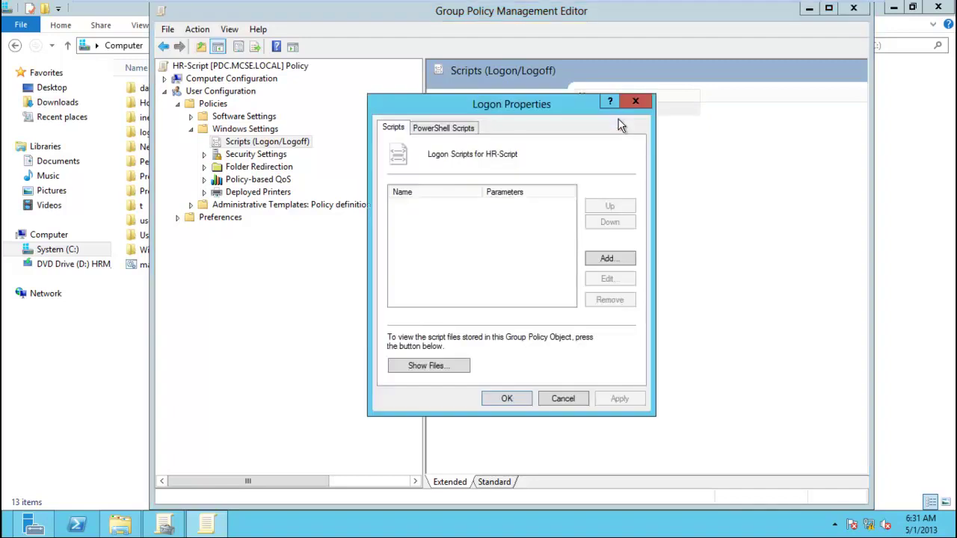
left_click(453, 366)
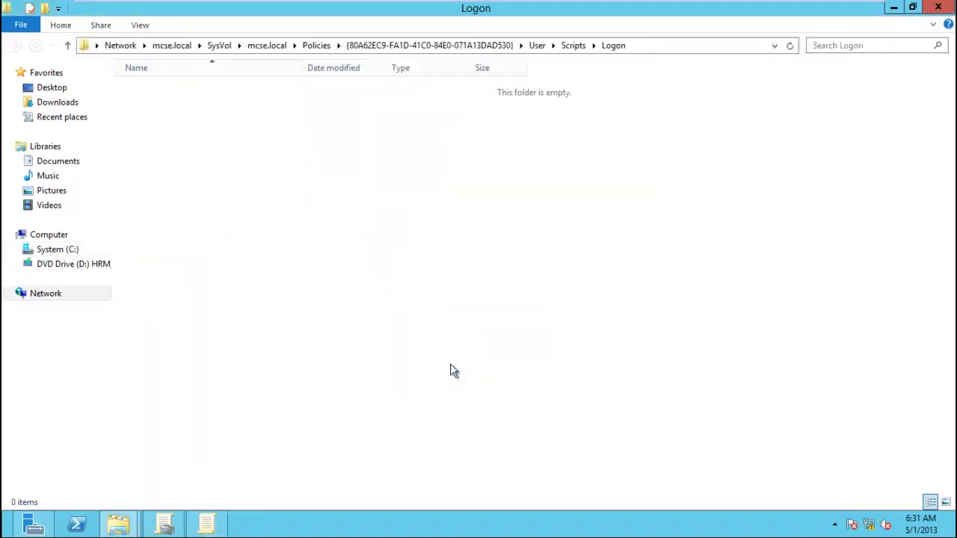
Copy map.bat from drive C: and paste it into the empty Logon folder.
left_click_drag(586, 8, 658, 78)
left_click(139, 264)
right_click(138, 264)
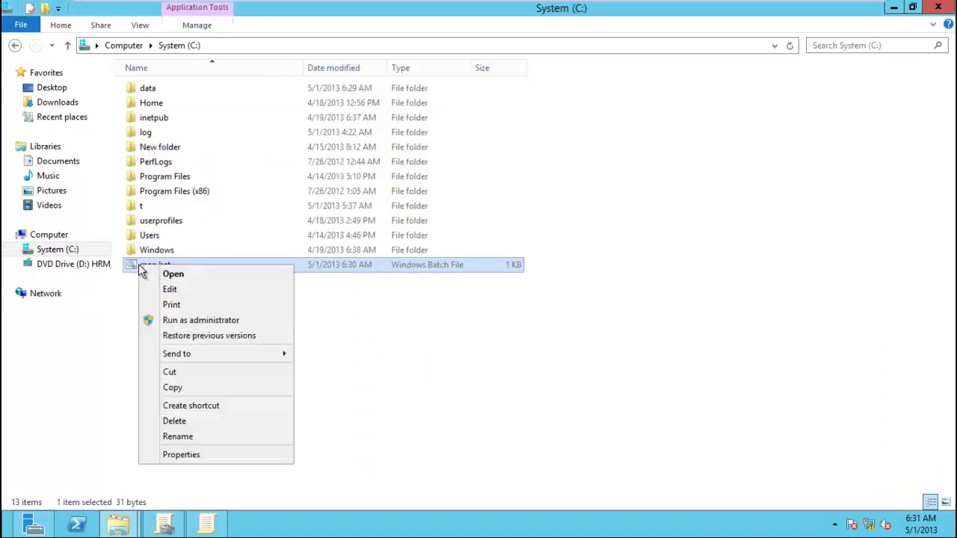
left_click(187, 389)
mouse_move(117, 525)
left_click(234, 478)
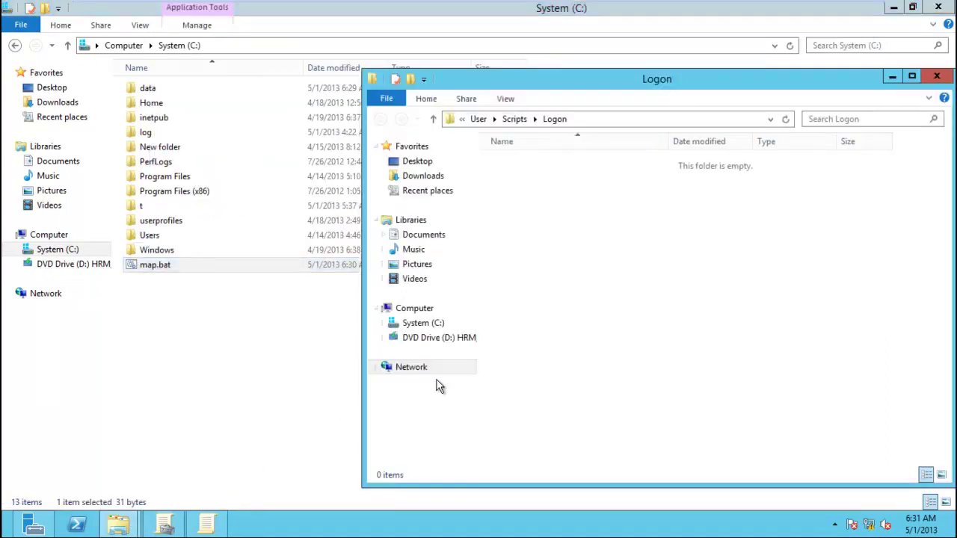
right_click(584, 374)
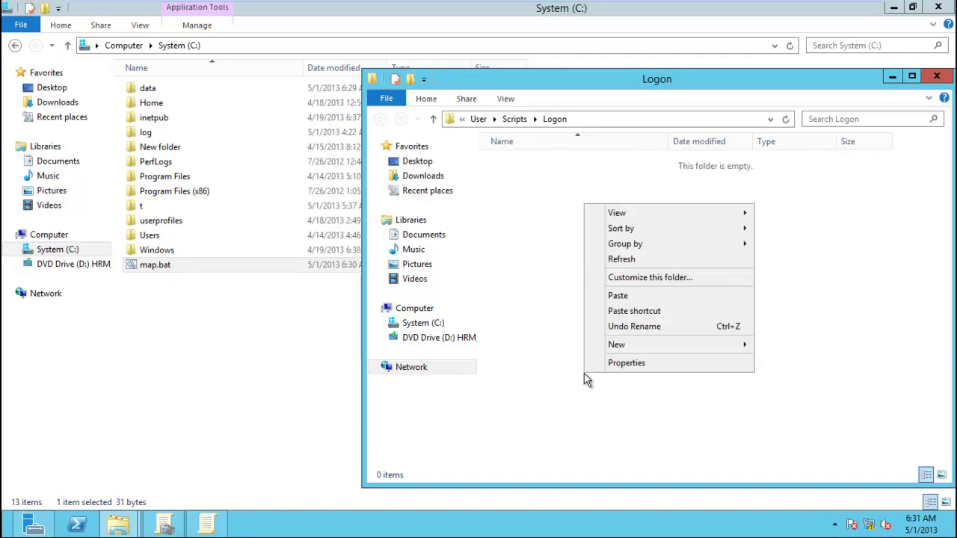
left_click(617, 296)
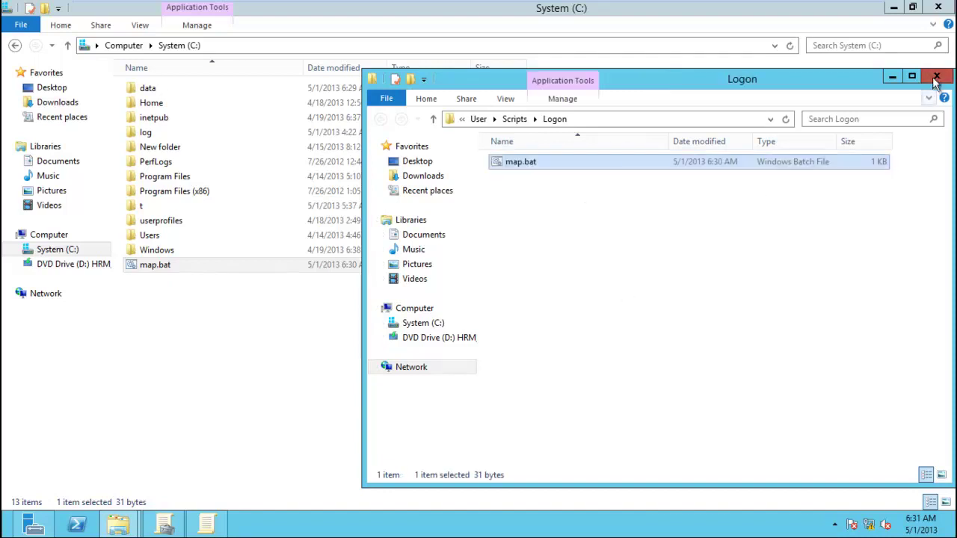
left_click(936, 77)
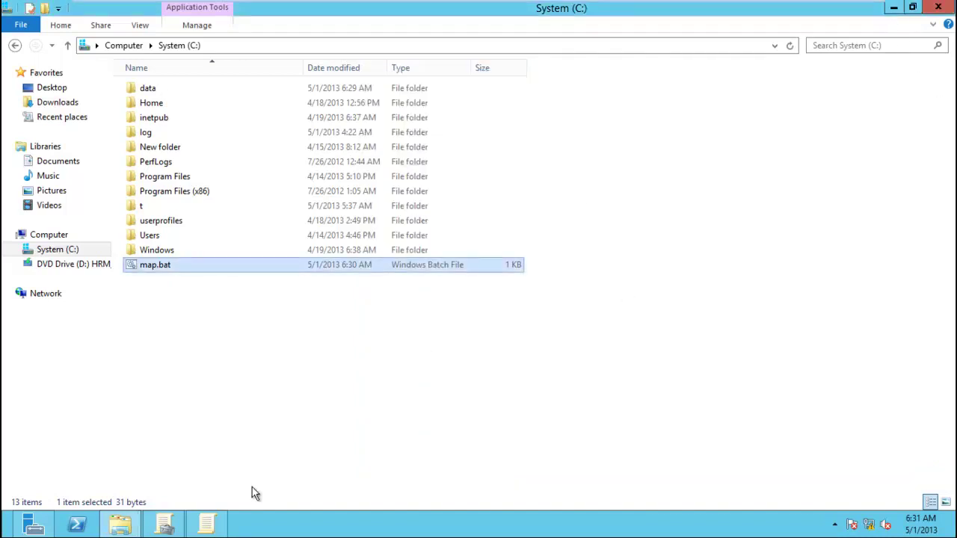
Test-run map.bat from the Logon scripts' Show Files folder, then close the Logon properties.
left_click(208, 530)
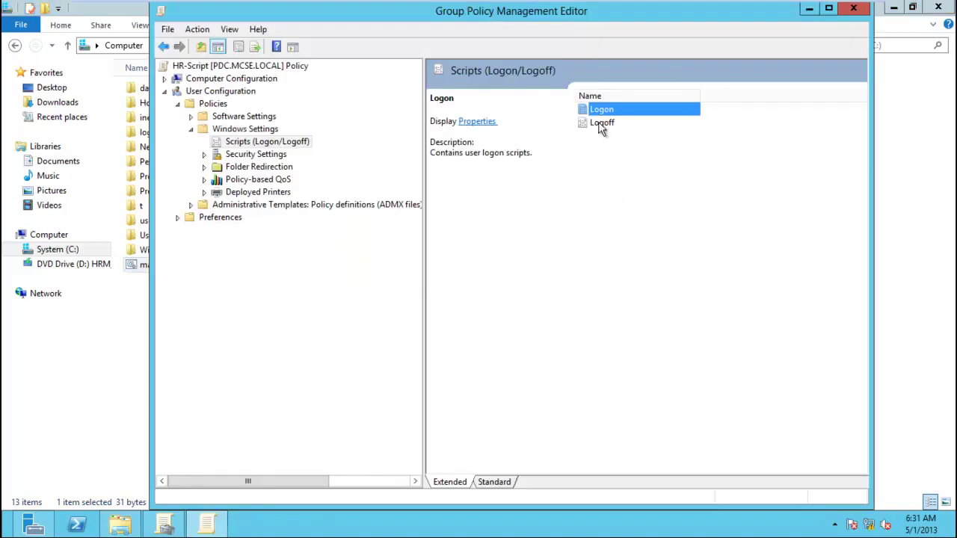
double_click(598, 112)
left_click(612, 258)
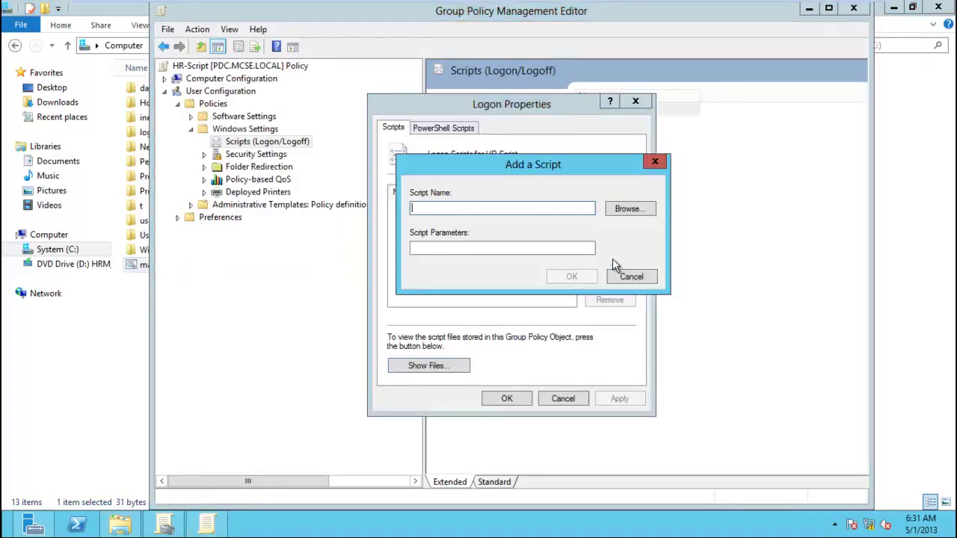
left_click(632, 276)
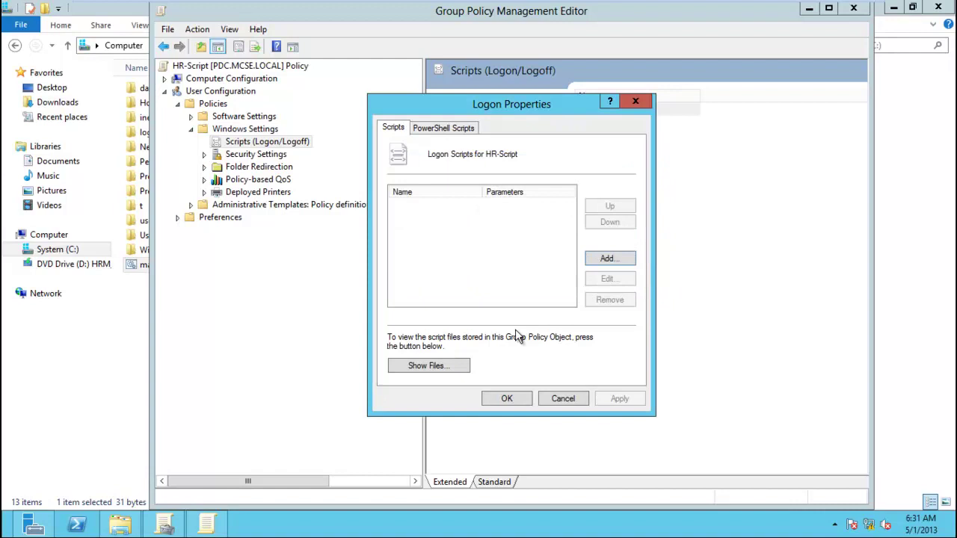
left_click(430, 366)
double_click(515, 166)
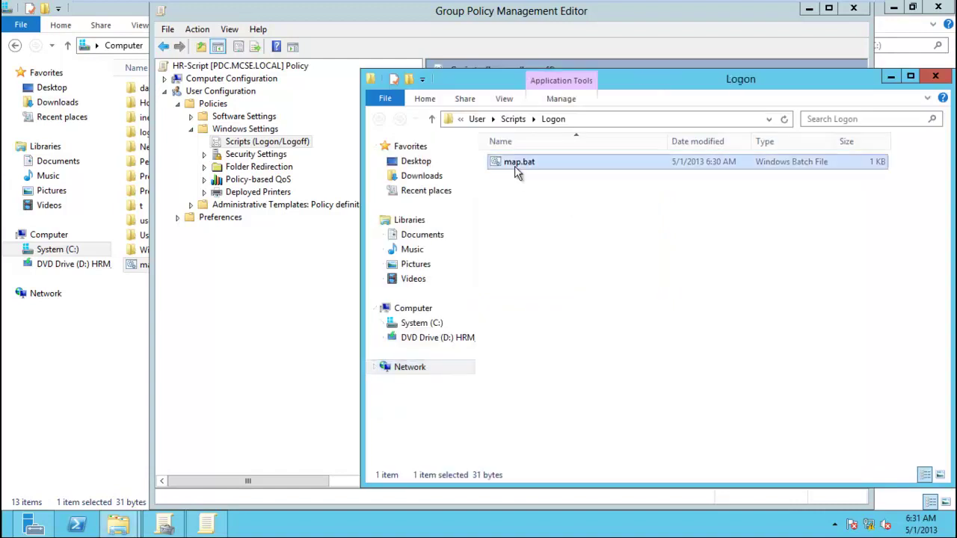
left_click(525, 284)
left_click(935, 78)
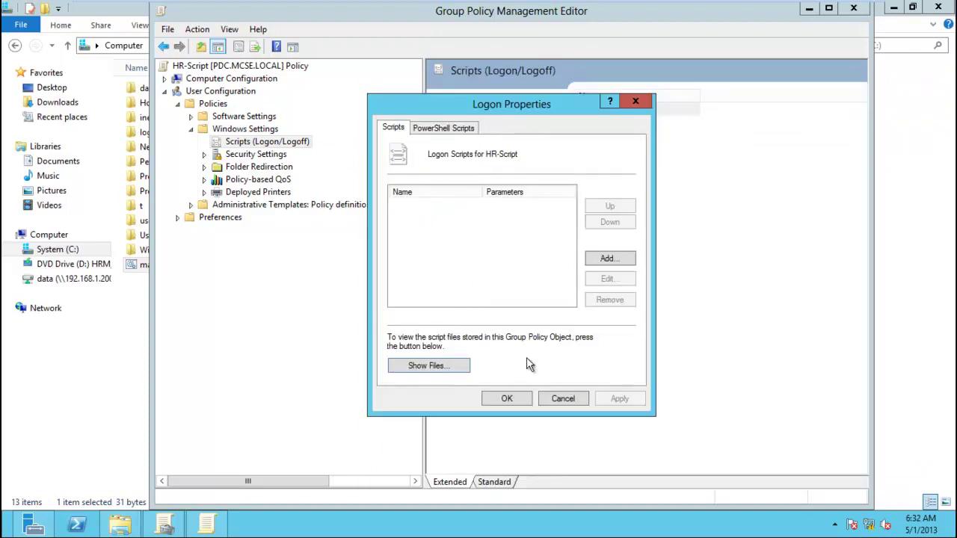
left_click(509, 400)
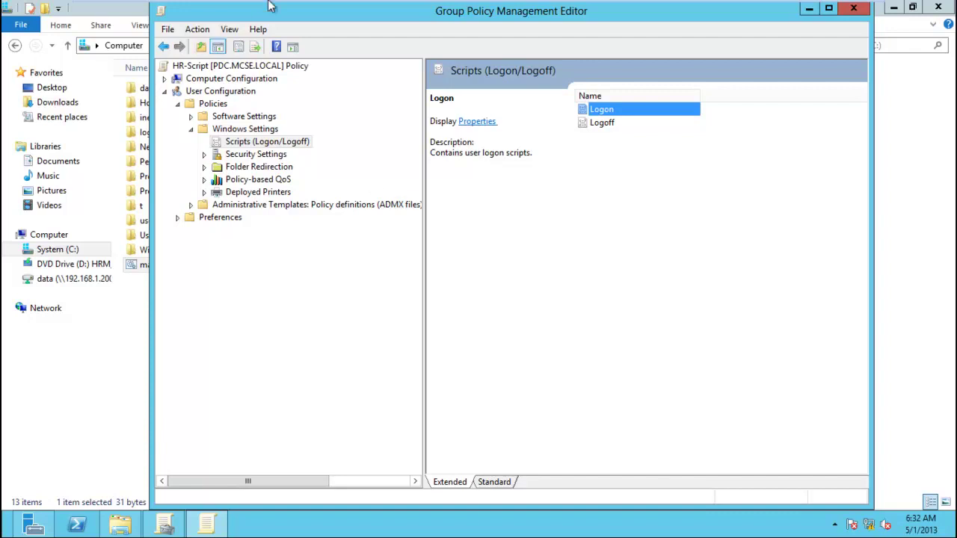
Sign out of the current session on the Windows 8 client.
mouse_move(274, 7)
left_click(333, 10)
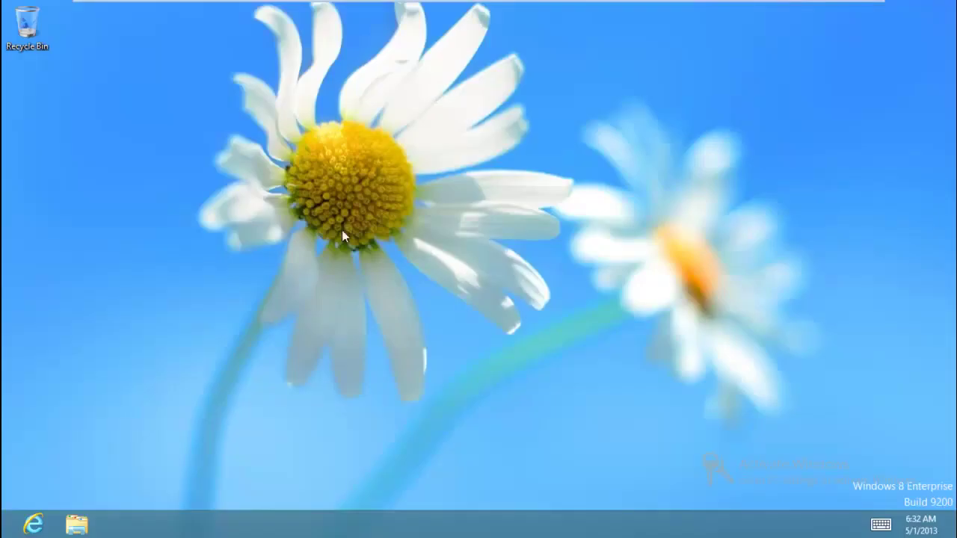
key("super")
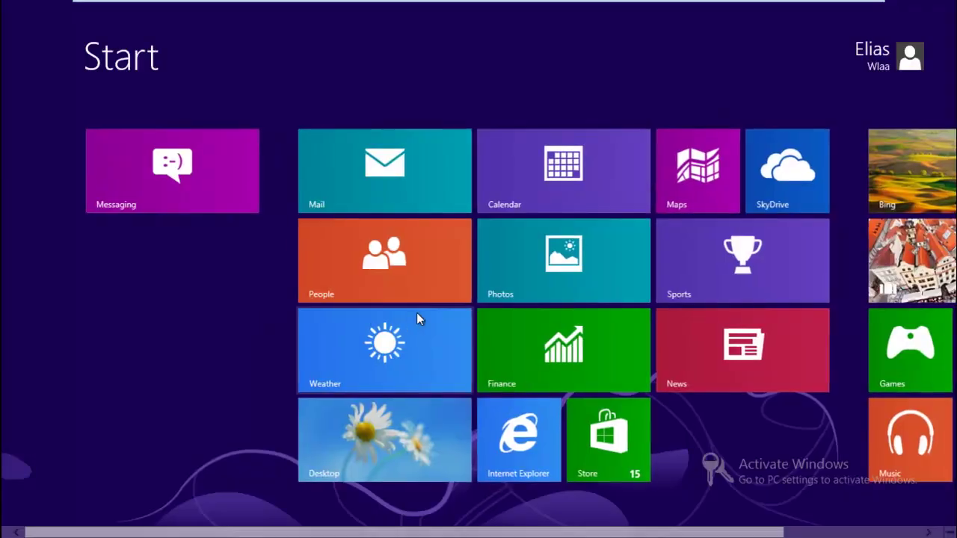
left_click(867, 66)
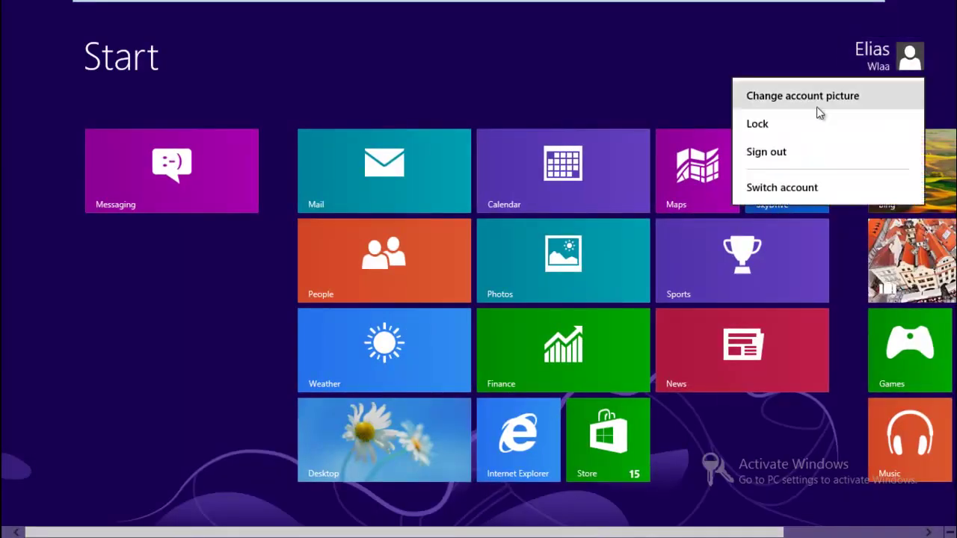
left_click(806, 151)
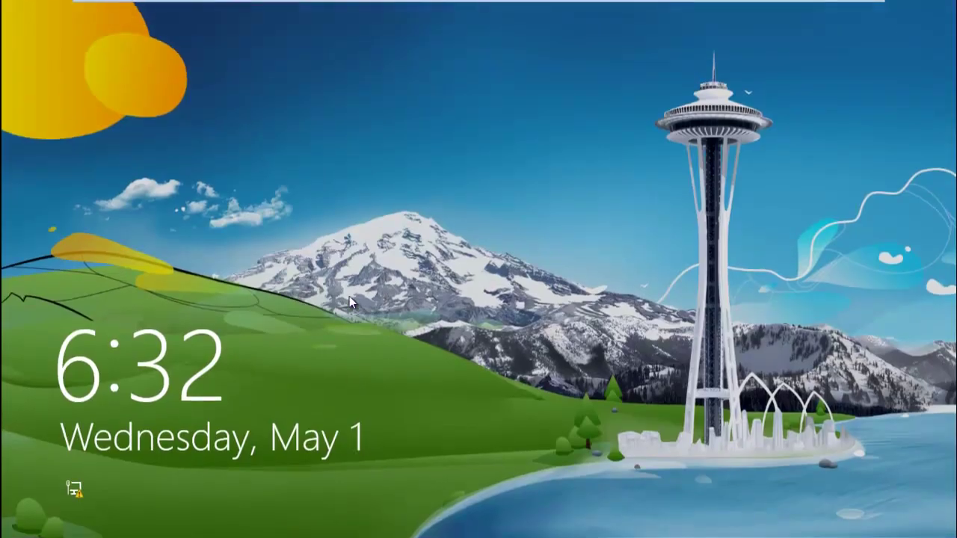
Sign back in to the Windows 8 client as the domain user with the account password.
left_click(350, 296)
left_click(379, 216)
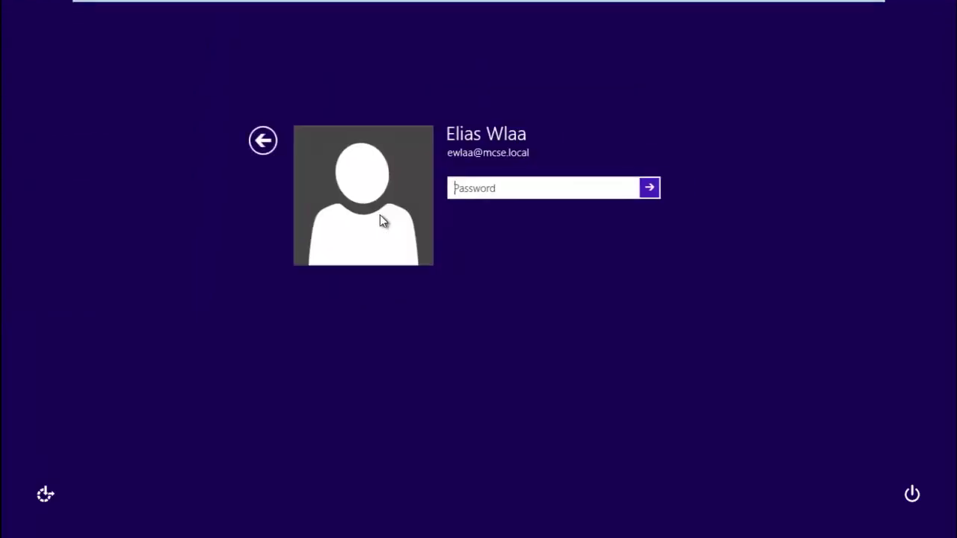
type("•••••••")
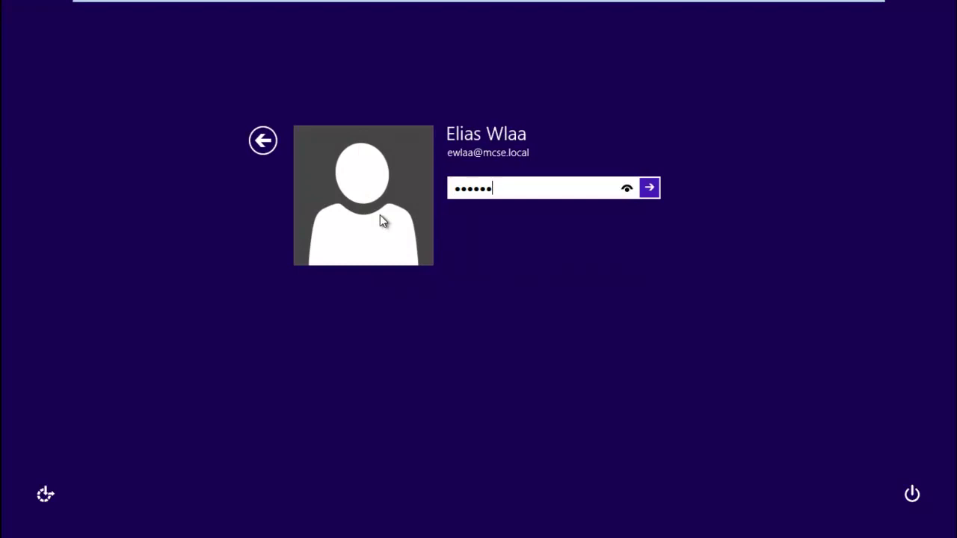
type("••")
key("Return")
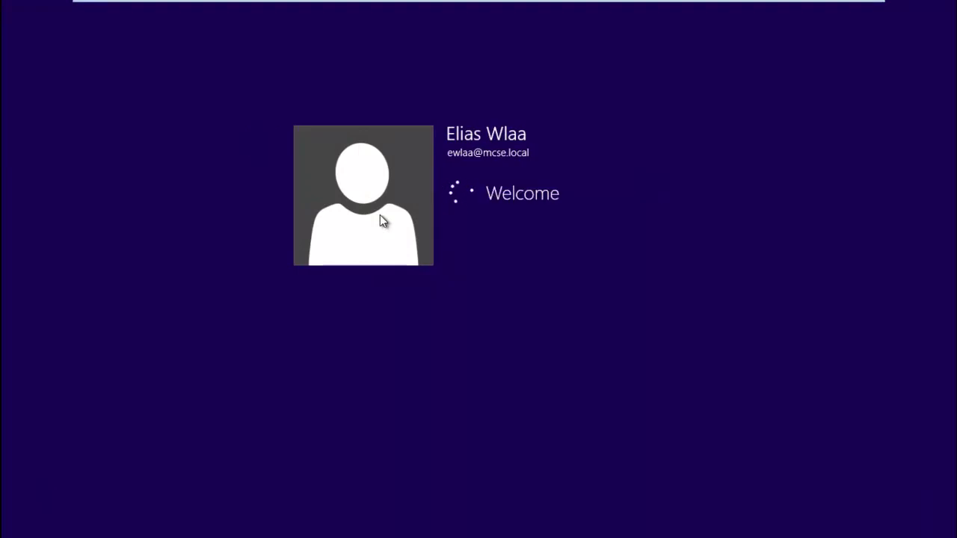
Show the Computer view maximized and refreshed, listing Local Disk (C:), floppy, DVD and Admin.
key("super+d")
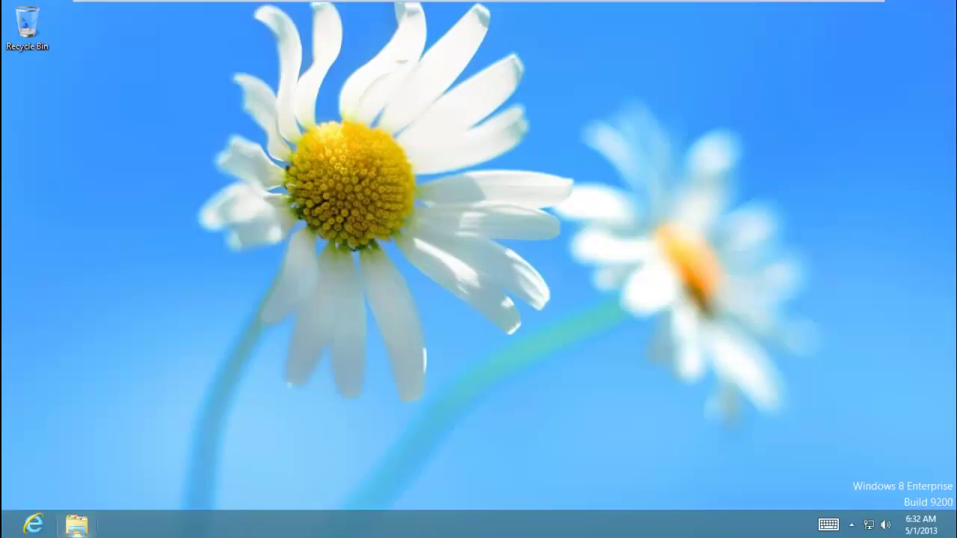
left_click(76, 524)
left_click(224, 293)
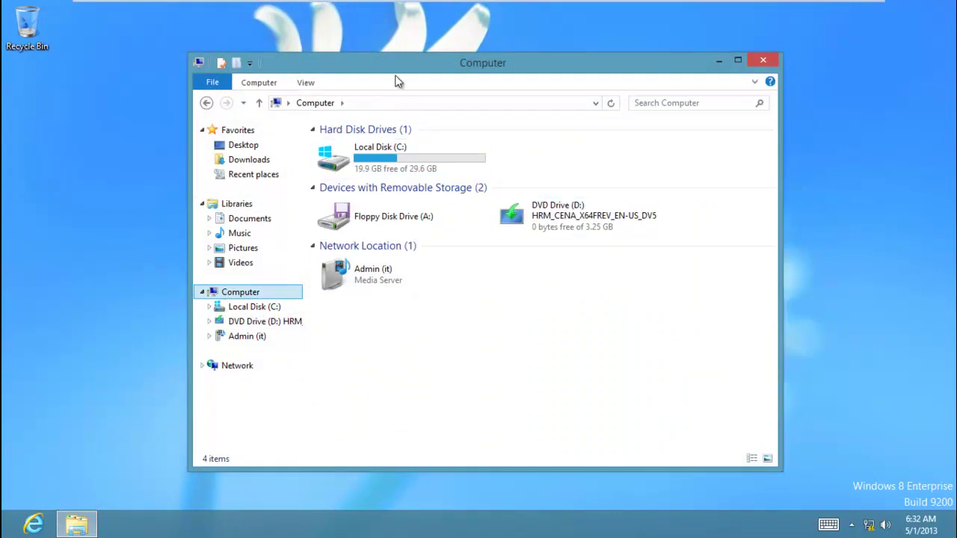
double_click(389, 67)
right_click(355, 213)
left_click(299, 270)
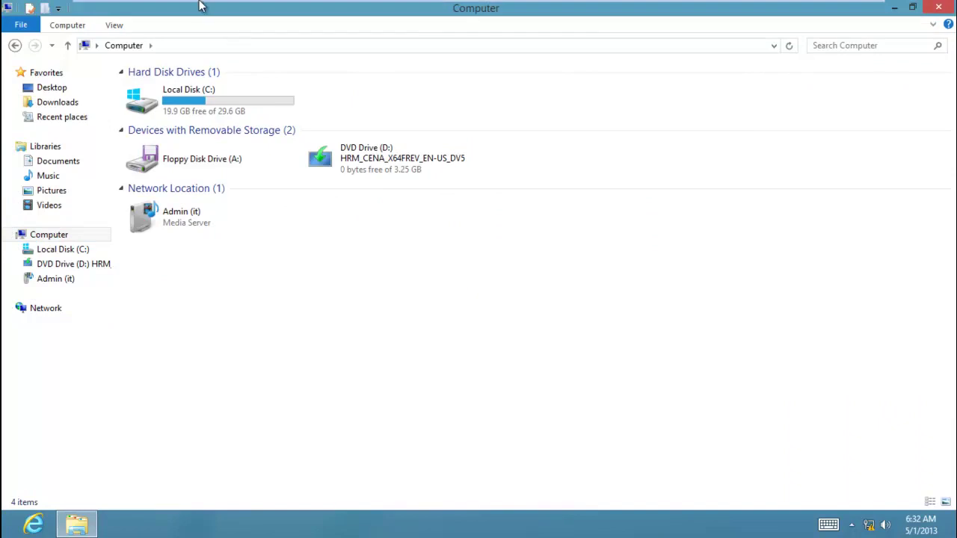
mouse_move(204, 9)
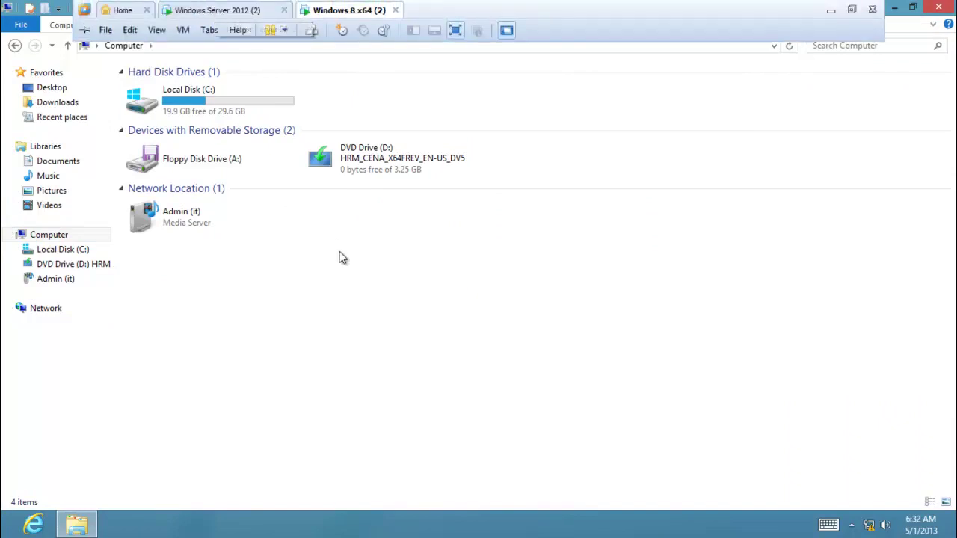
On the server, browse to map.bat and add it to HR-Script's Logon Properties, then Apply and OK.
left_click(239, 9)
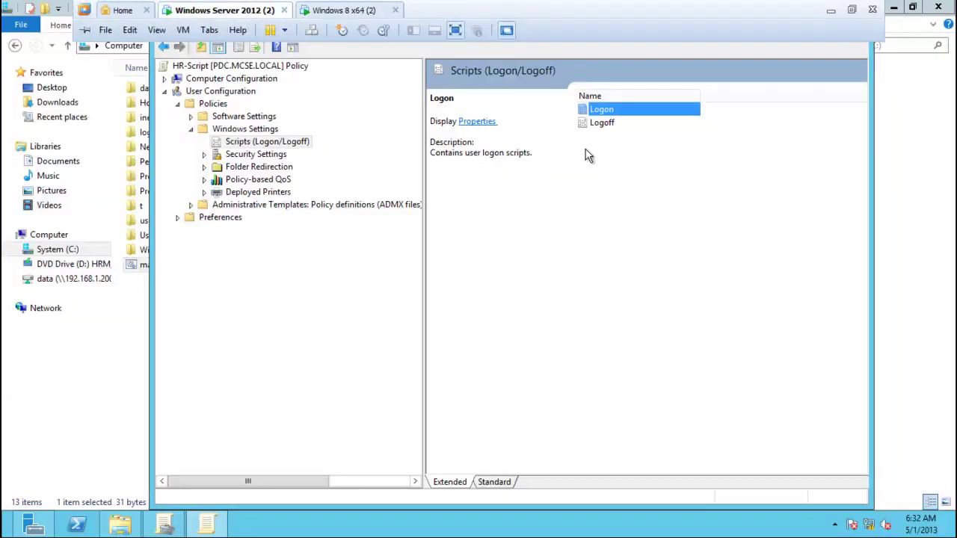
right_click(595, 116)
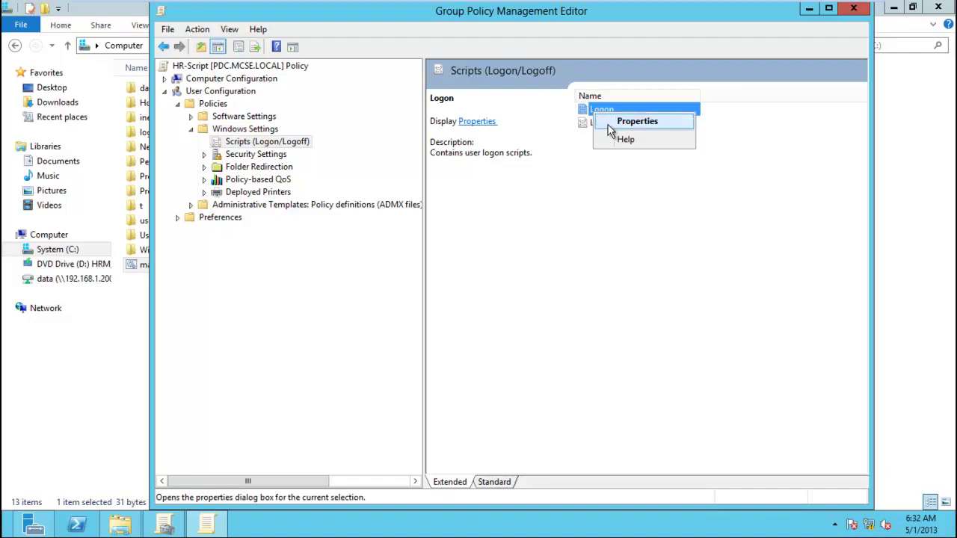
left_click(608, 125)
left_click(605, 258)
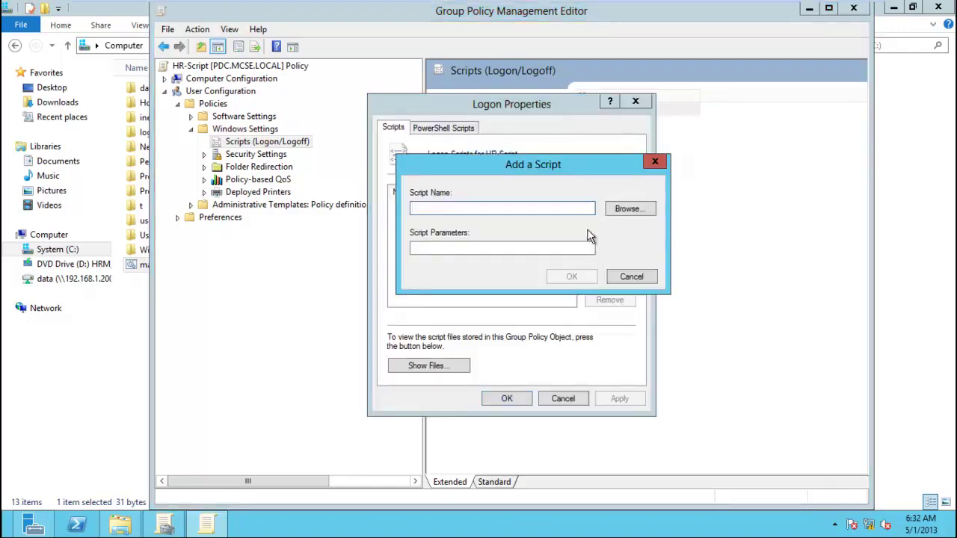
left_click(615, 210)
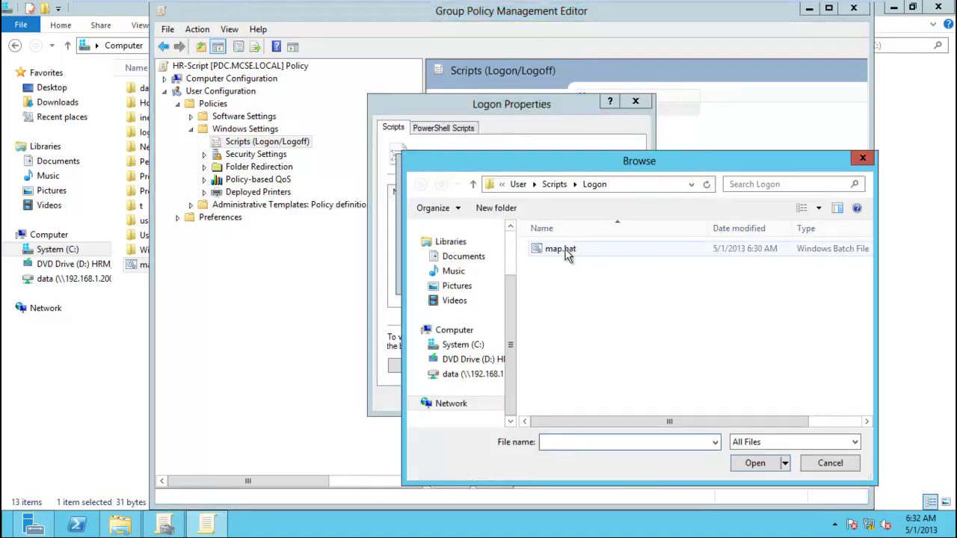
double_click(567, 249)
left_click(572, 278)
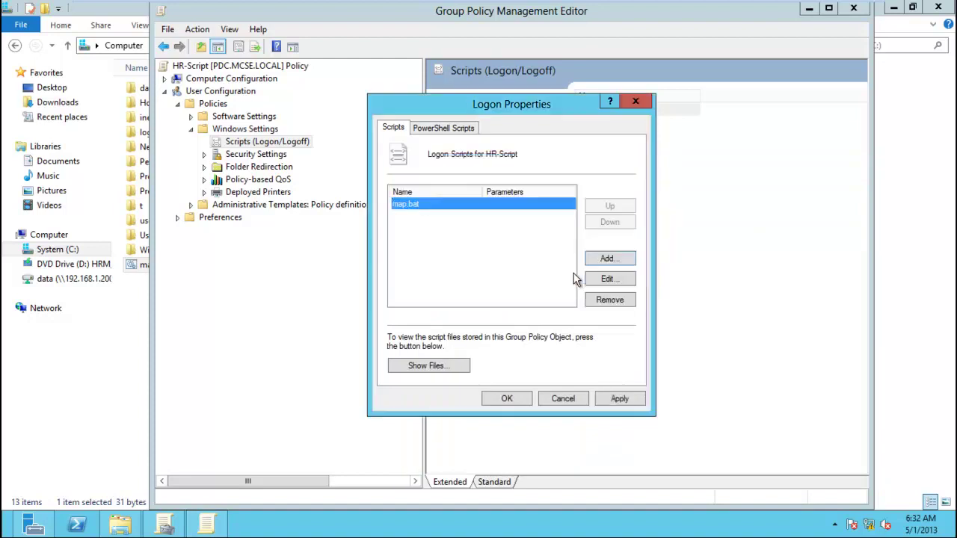
left_click(518, 399)
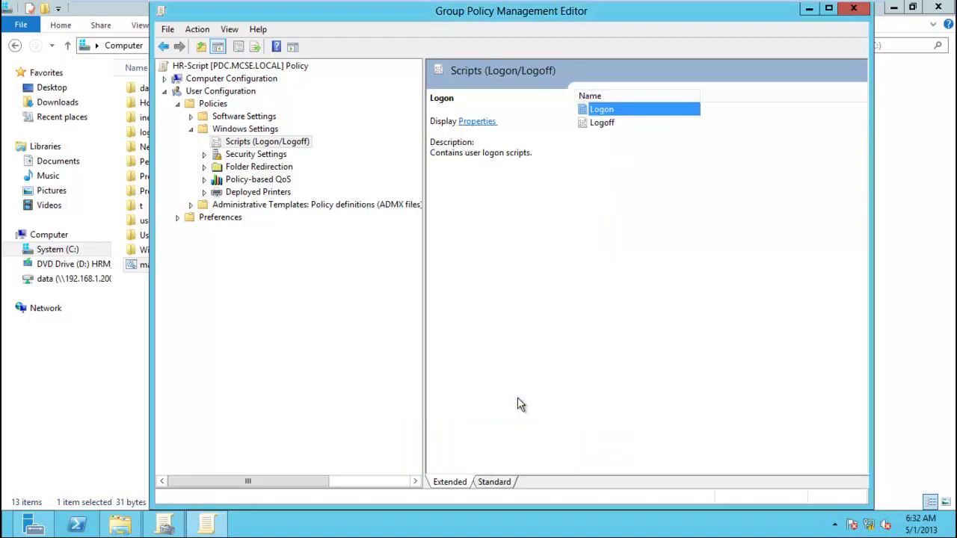
left_click(345, 9)
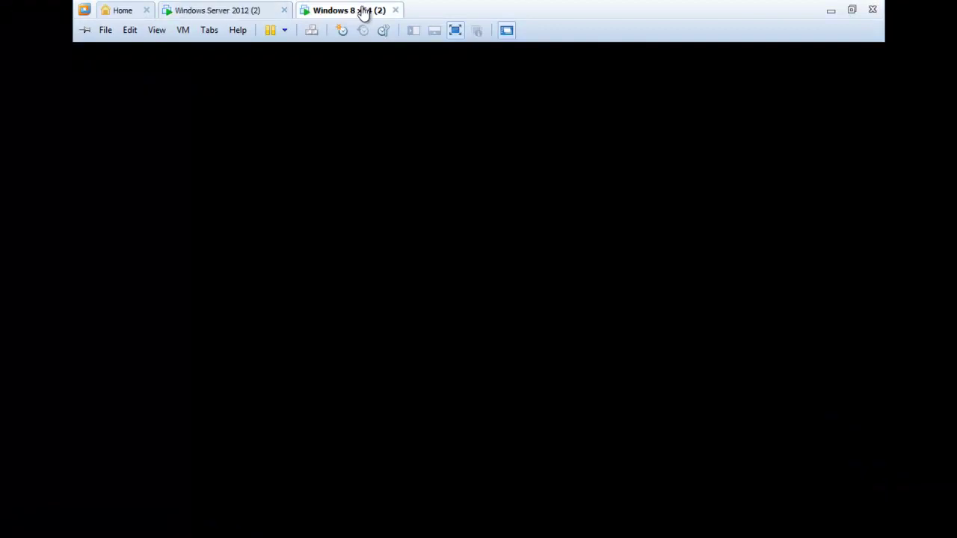
Run gpupdate from the Run prompt and close the console once the policy update completes.
key("super+r")
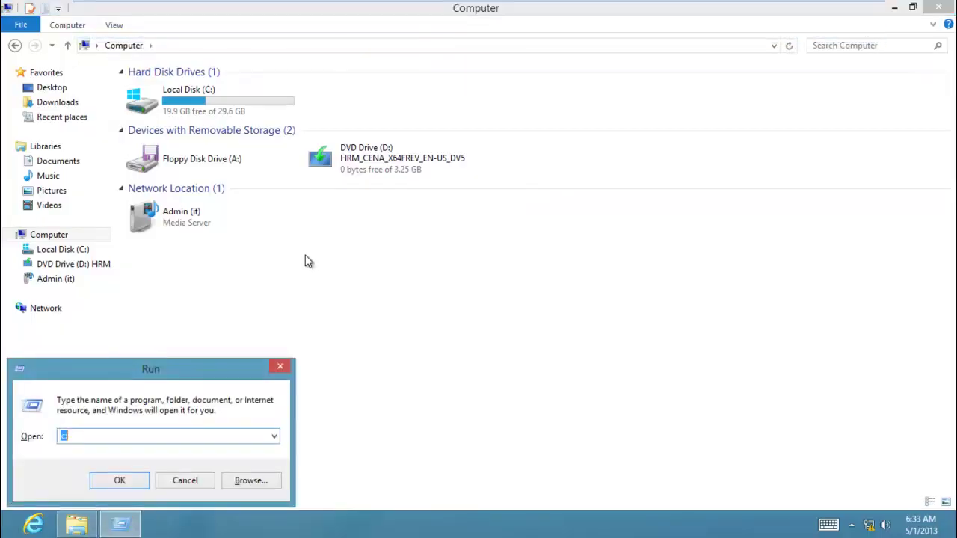
type("gpupdate")
key("Return")
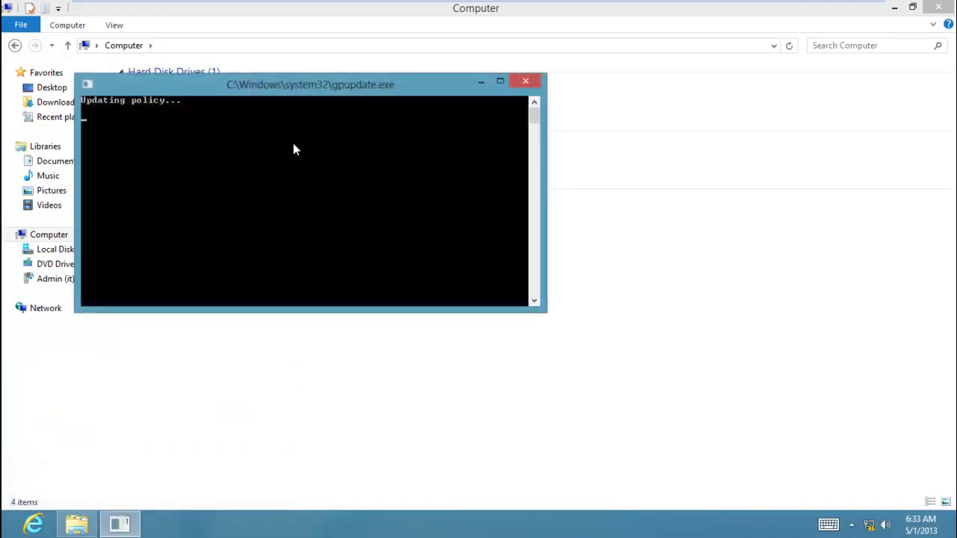
left_click_drag(234, 88, 494, 209)
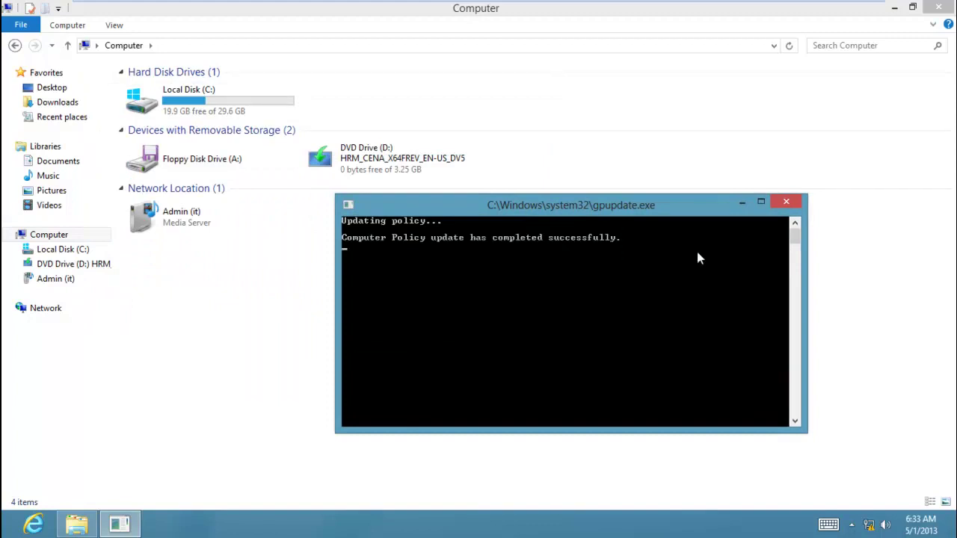
left_click(786, 204)
key("super")
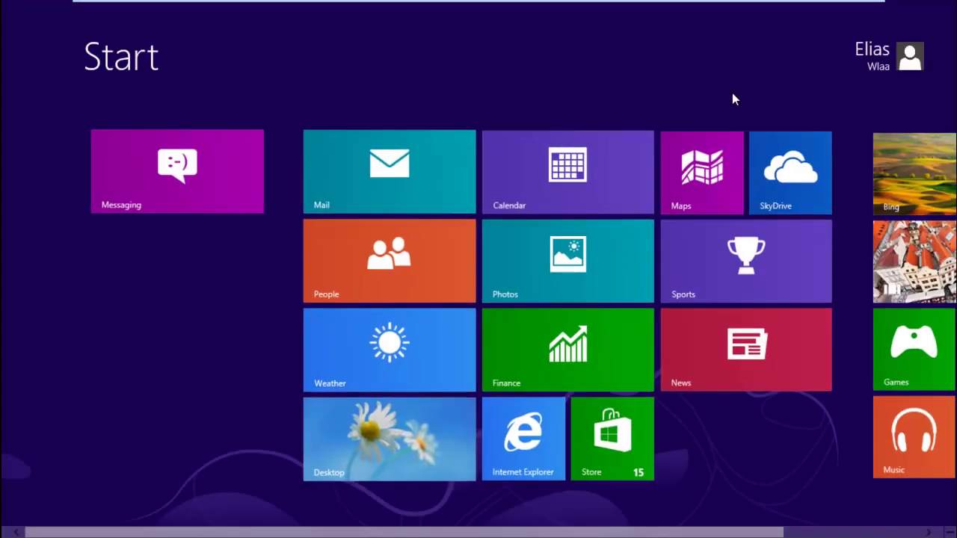
Sign out of the Windows 8 client and sign back in with the domain user's password.
left_click(850, 47)
left_click(829, 149)
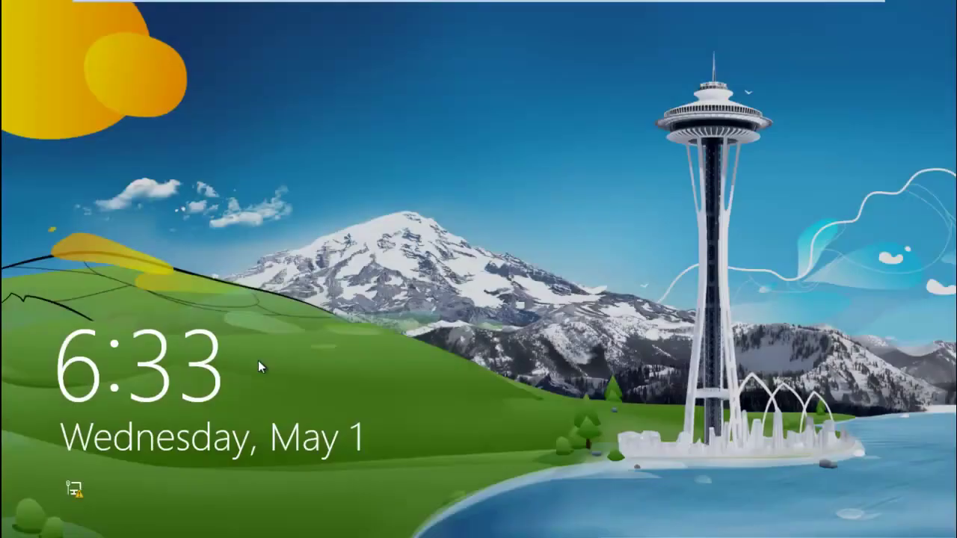
left_click(258, 366)
left_click(358, 246)
type("passwdrd")
key("Return")
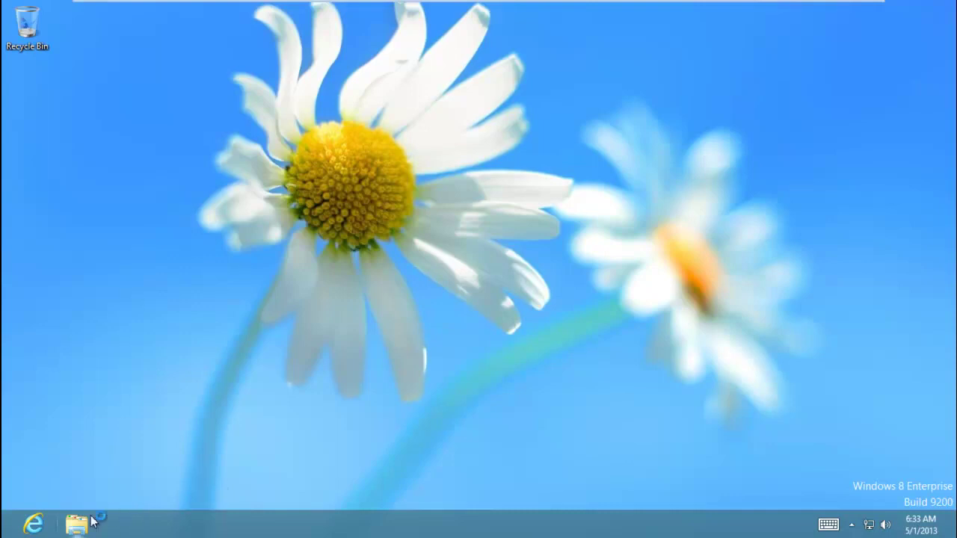
Check the newly mapped data (Z:) drive in Computer, then switch to the Windows Server 2012 machine.
left_click(91, 522)
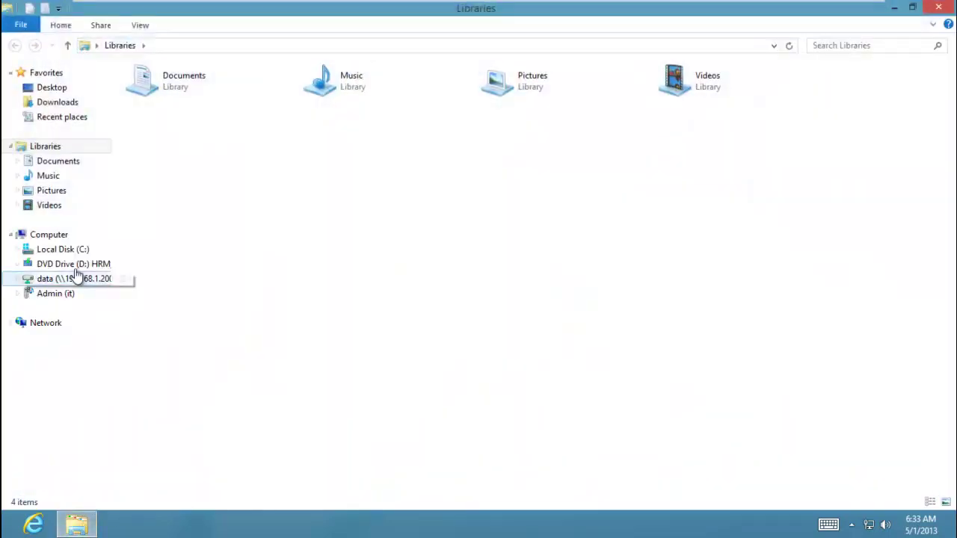
left_click(49, 237)
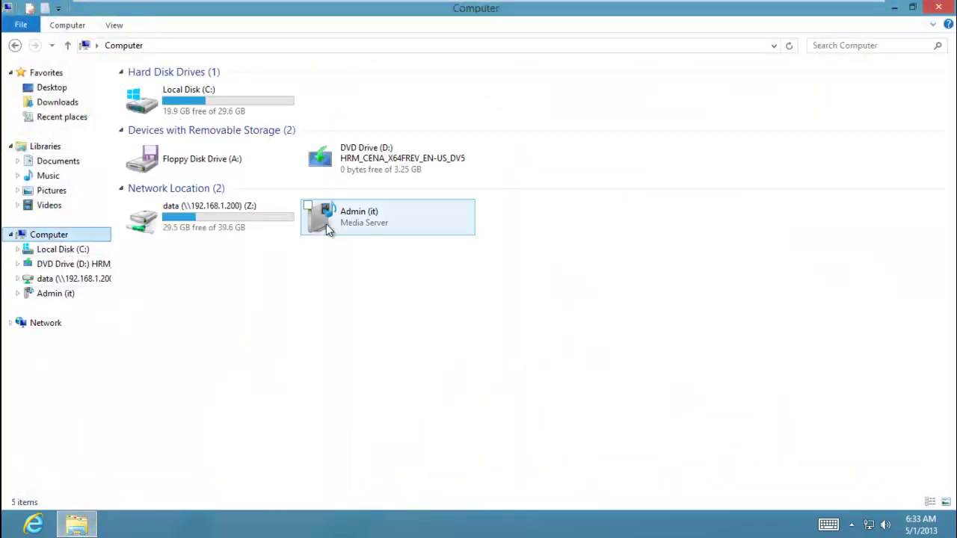
left_click(211, 227)
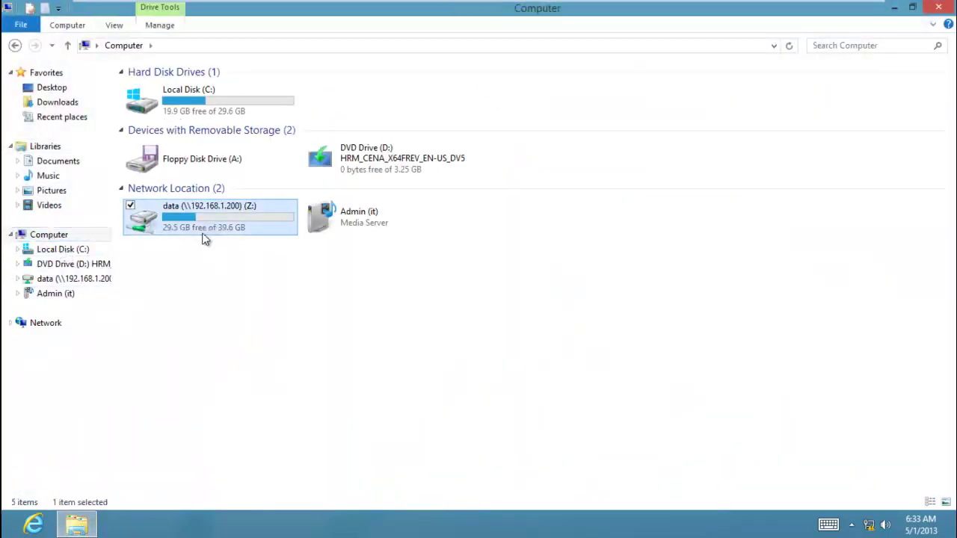
left_click(217, 9)
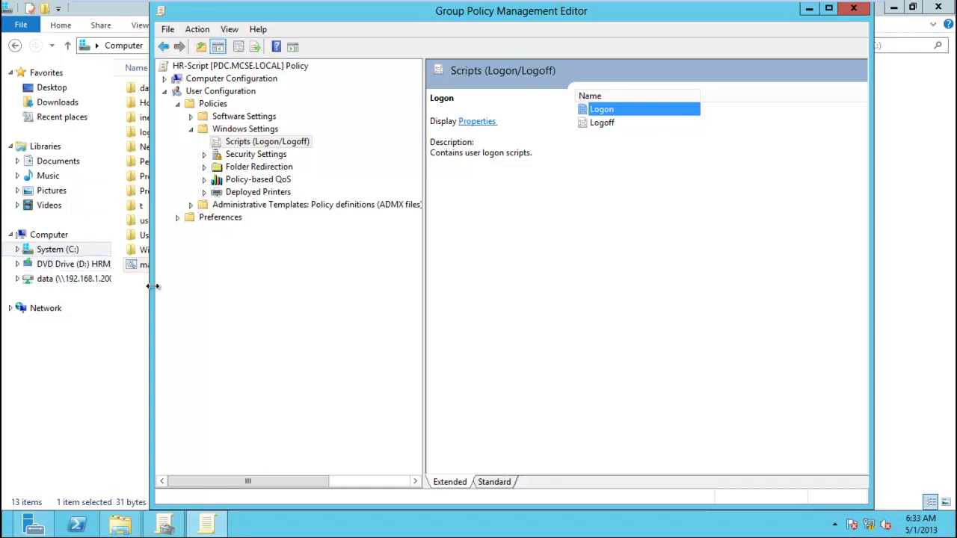
Create a new folder named 'elias' on System (C:).
left_click(77, 341)
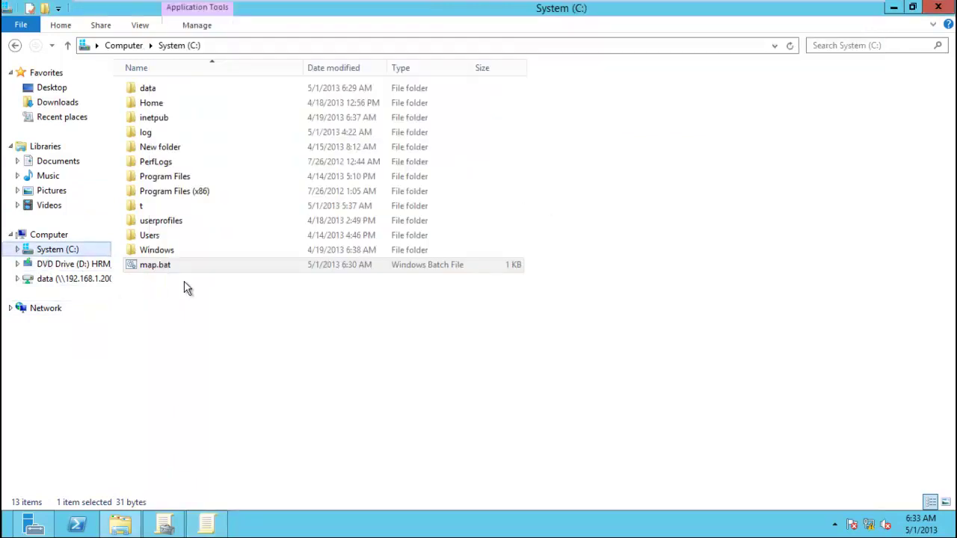
left_click(185, 322)
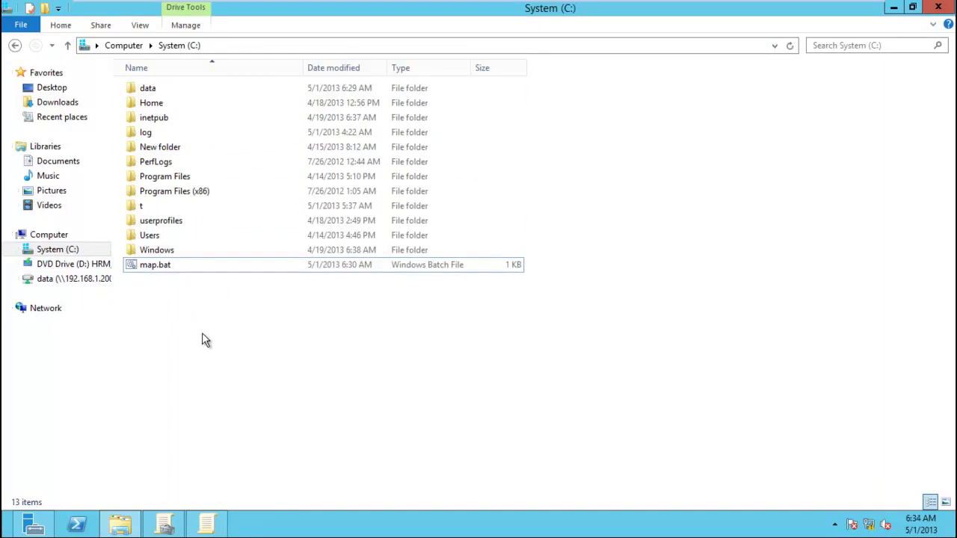
right_click(202, 333)
mouse_move(287, 475)
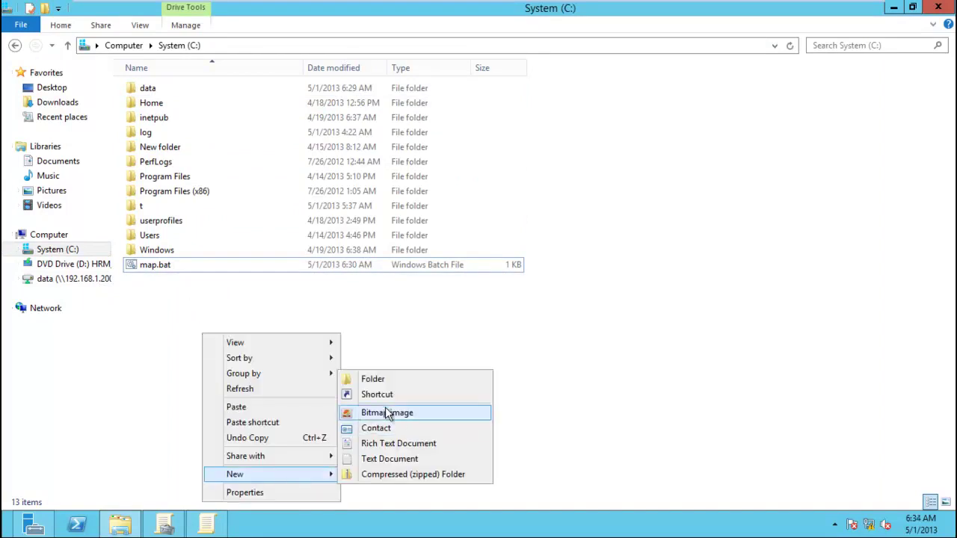
left_click(372, 381)
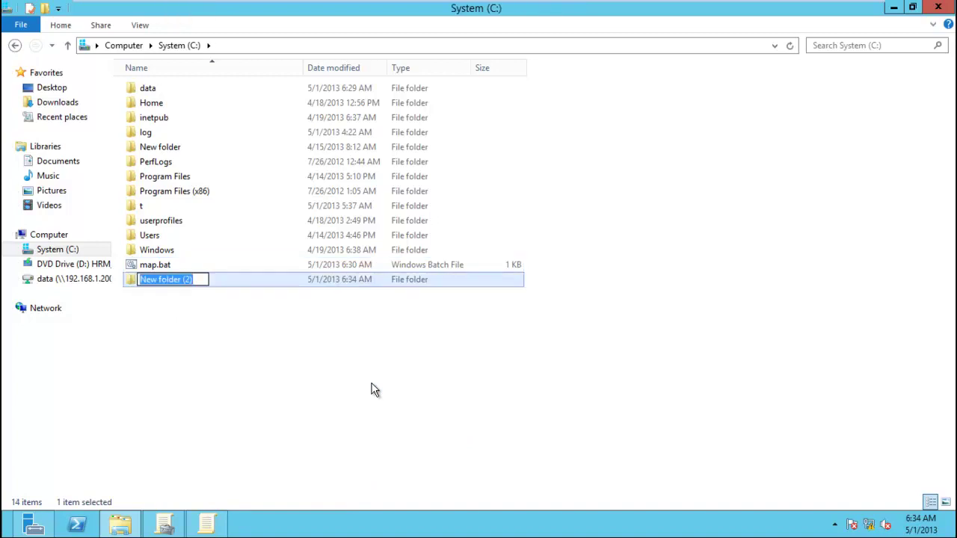
key("BackSpace")
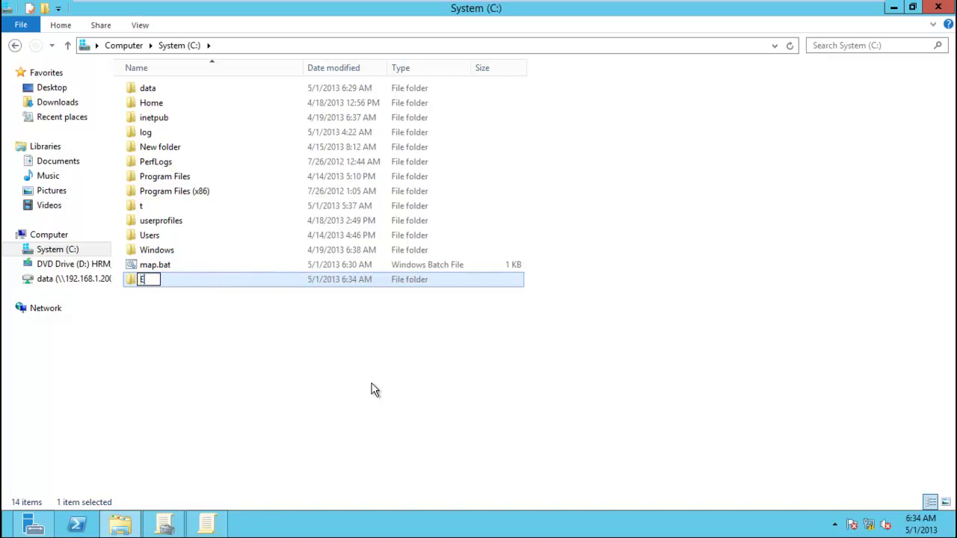
type("elias")
key("Return")
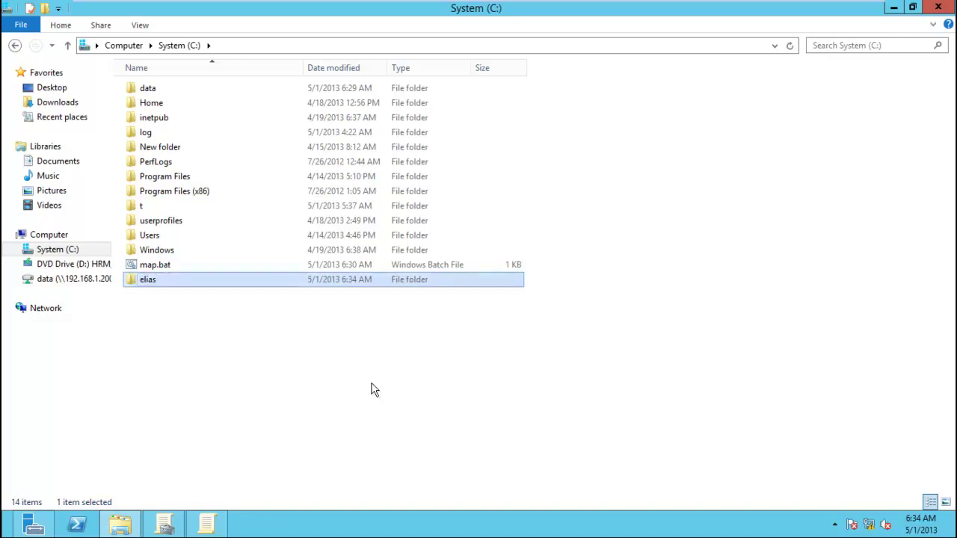
Create another new folder named 'wlaa' on System (C:).
right_click(374, 389)
mouse_move(441, 356)
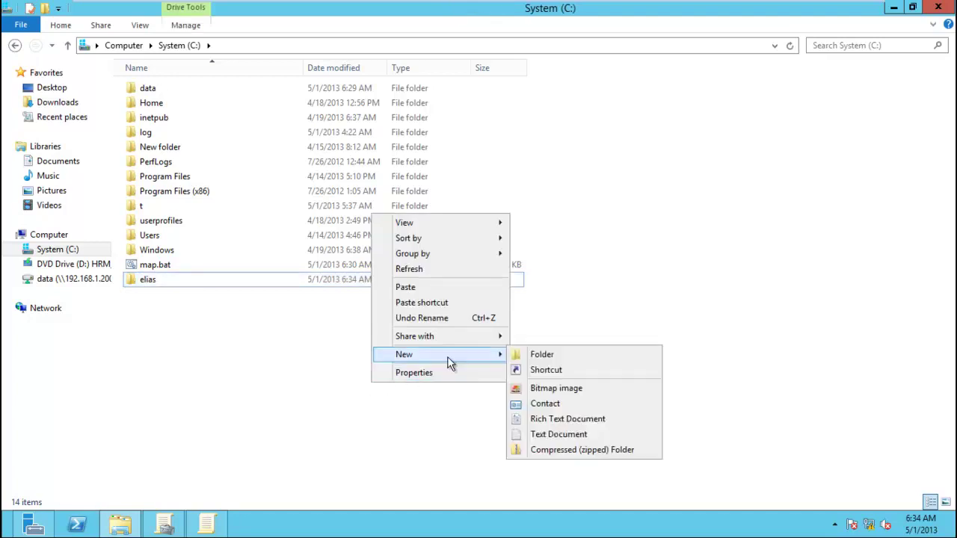
left_click(536, 354)
type("wlaa")
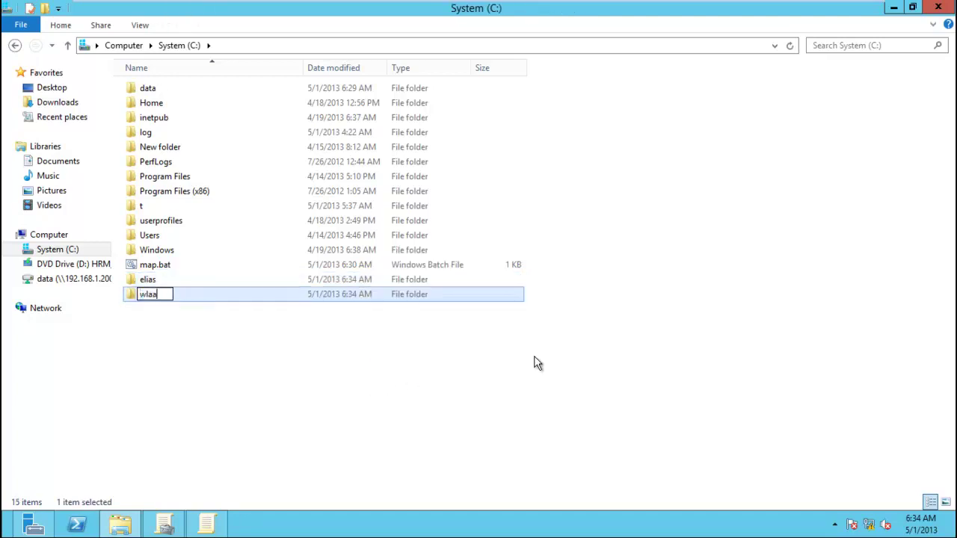
key("Return")
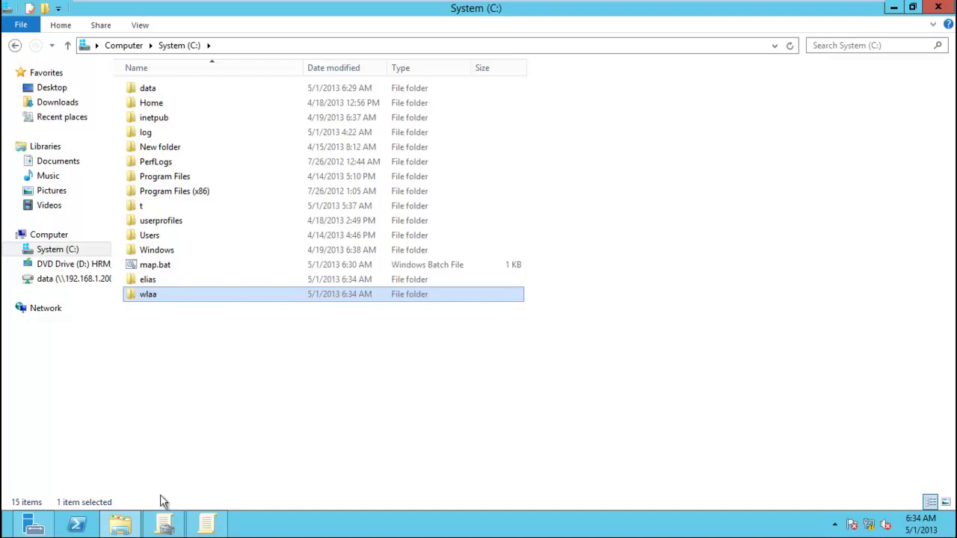
Launch Active Directory Users and Computers from Server Manager Tools and select the HR user accounts.
left_click(32, 523)
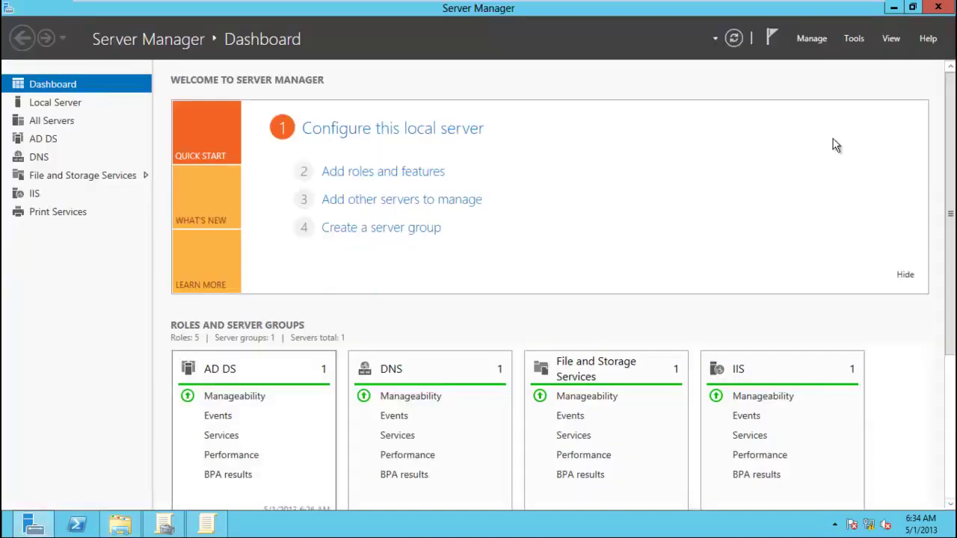
left_click(853, 37)
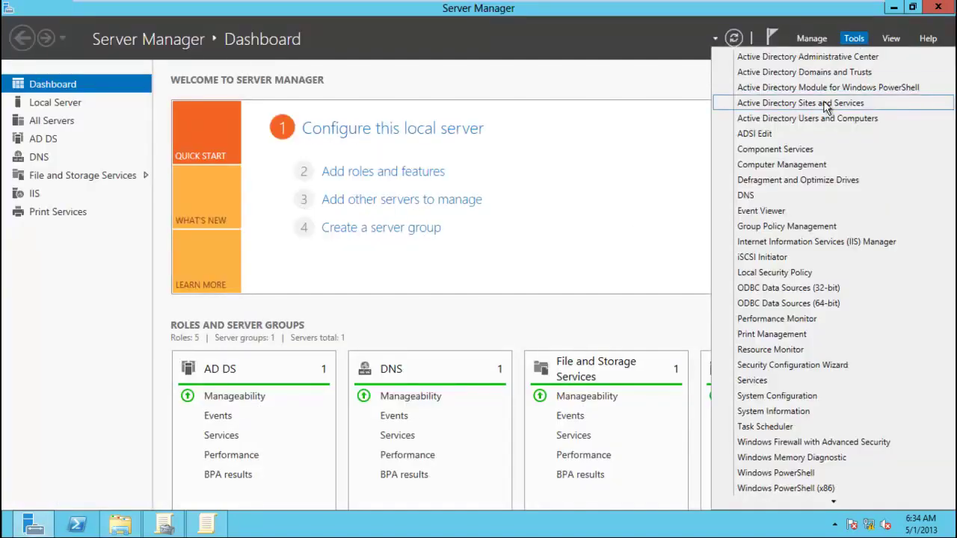
left_click(853, 118)
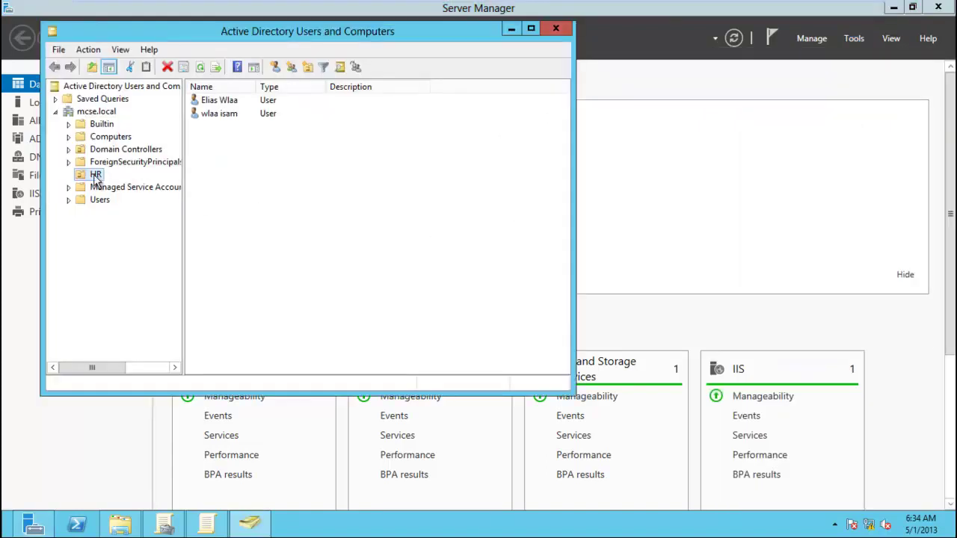
left_click(225, 103)
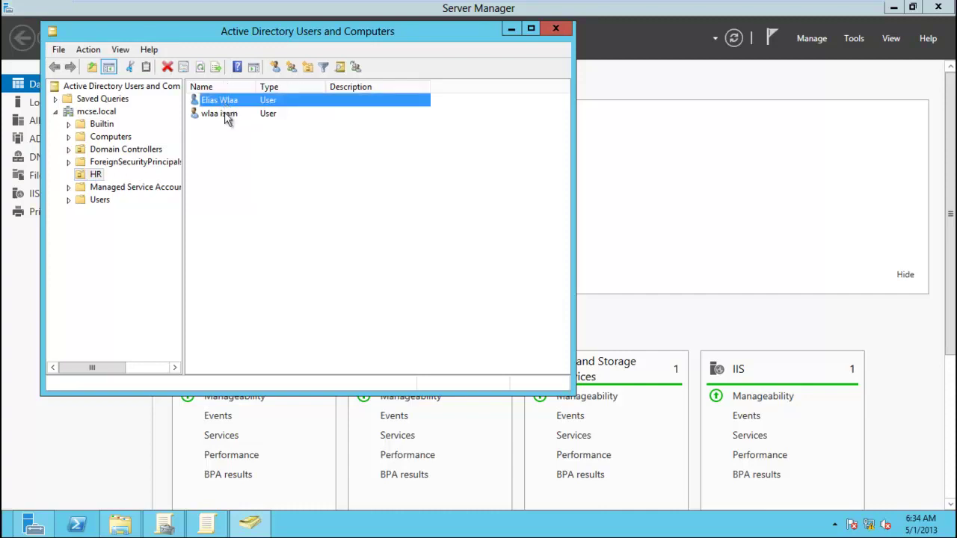
left_click(225, 112)
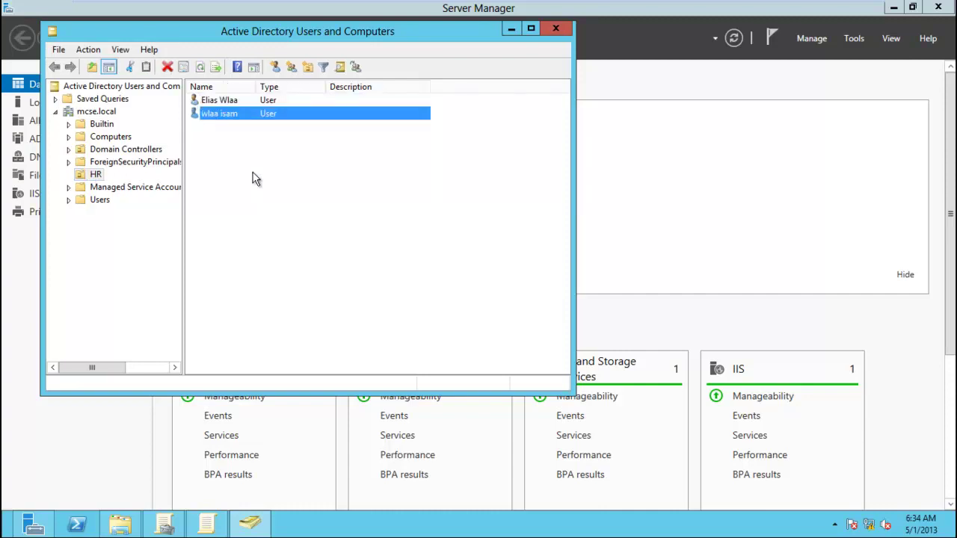
left_click(224, 105)
left_click(227, 118)
Inspect the second HR user's Profile tab home-folder Connect setting, then close the dialog and console.
right_click(227, 122)
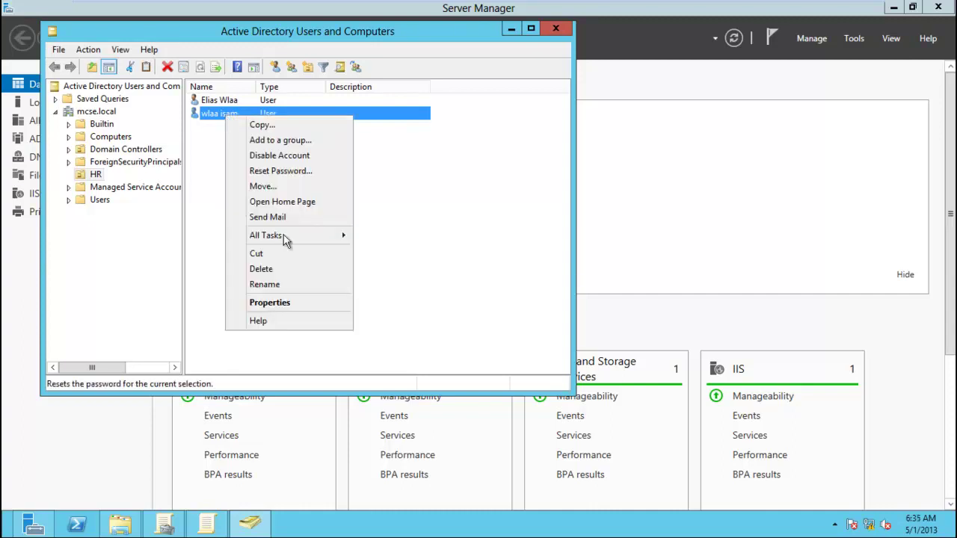
left_click(294, 303)
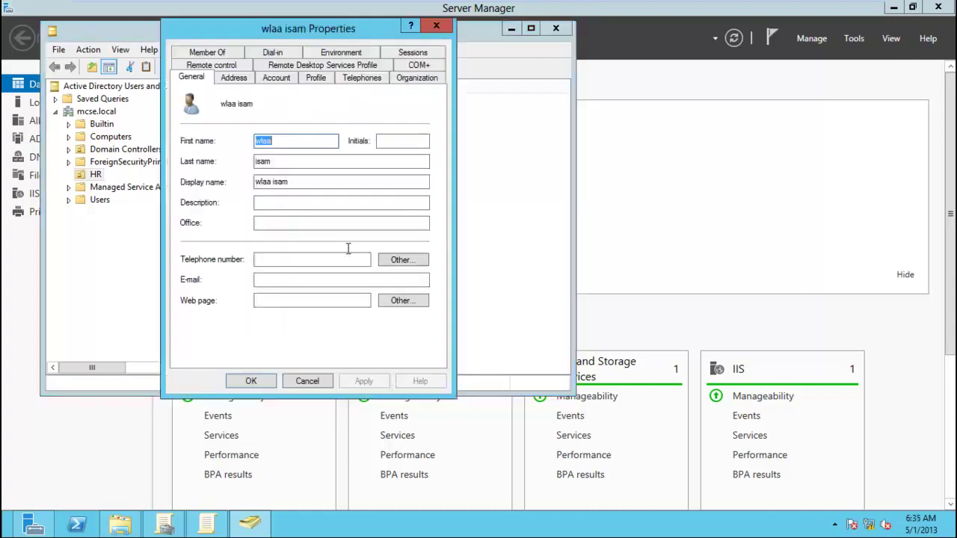
left_click(314, 82)
left_click(212, 200)
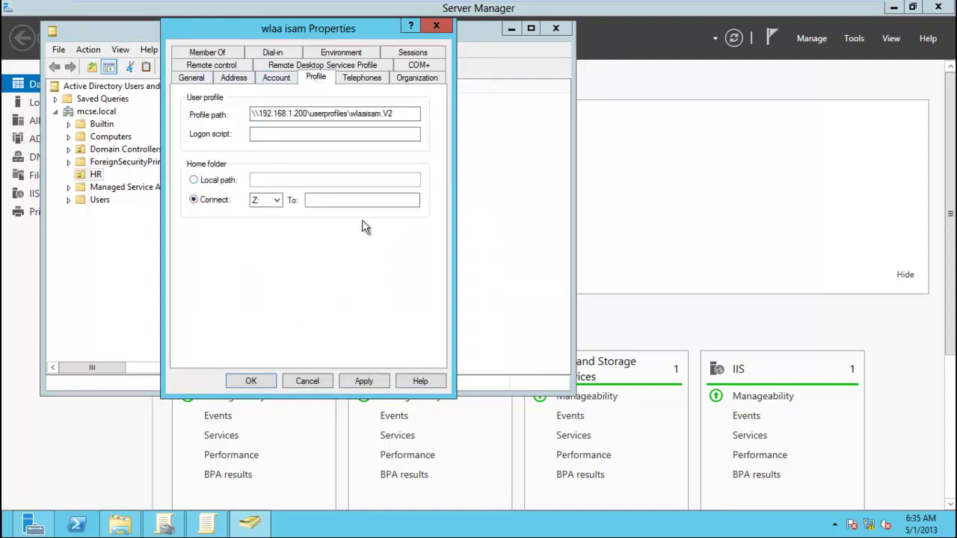
left_click(329, 204)
left_click(313, 380)
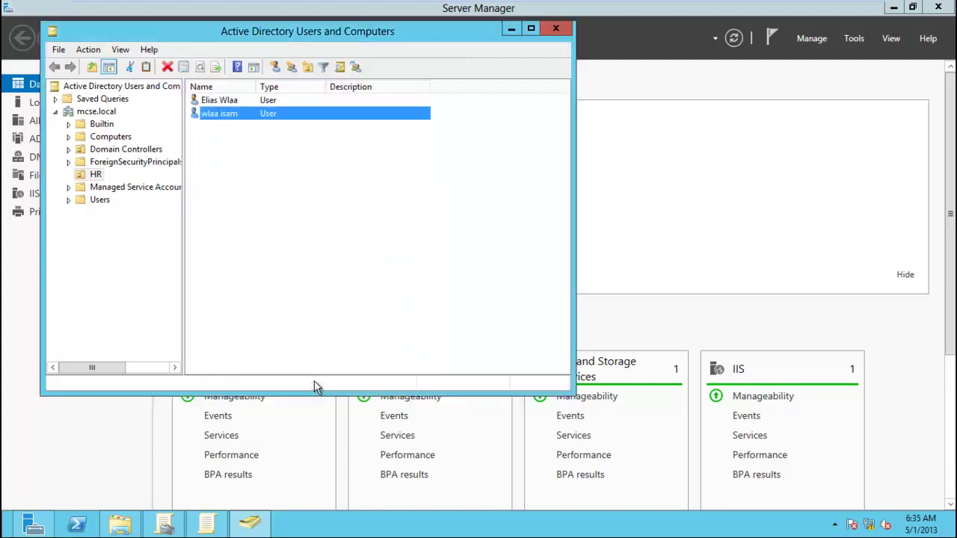
left_click(561, 28)
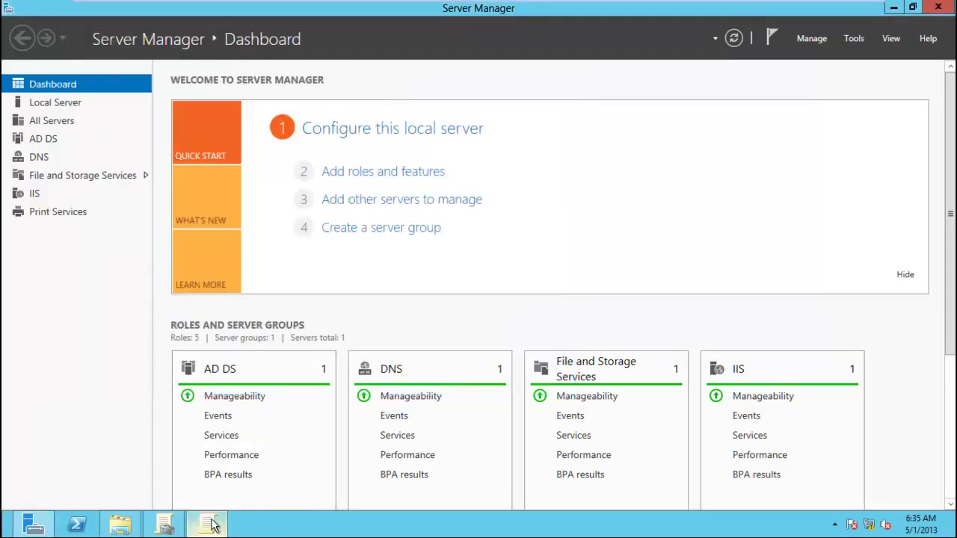
Paste a duplicate of map.bat on drive C:, then permanently delete the map - Copy.bat duplicate.
left_click(205, 524)
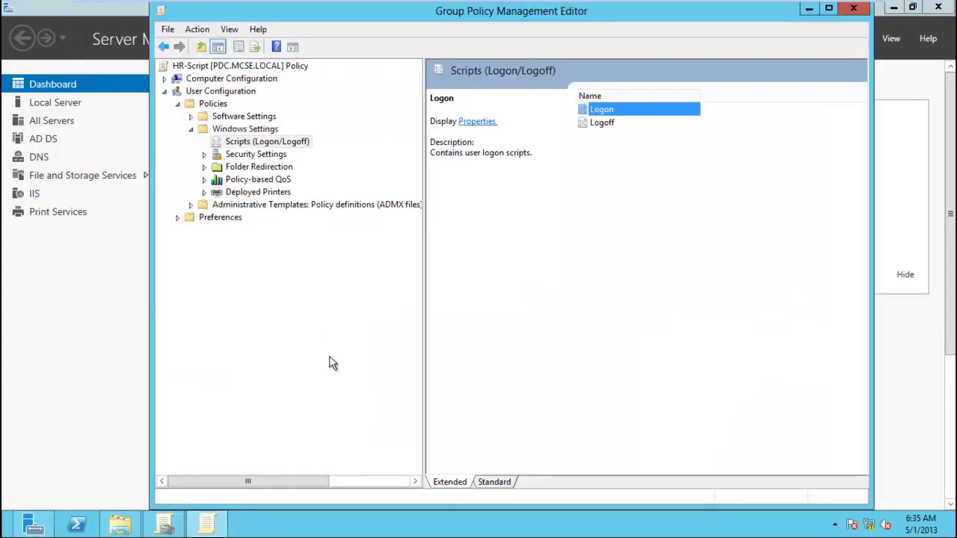
left_click(119, 524)
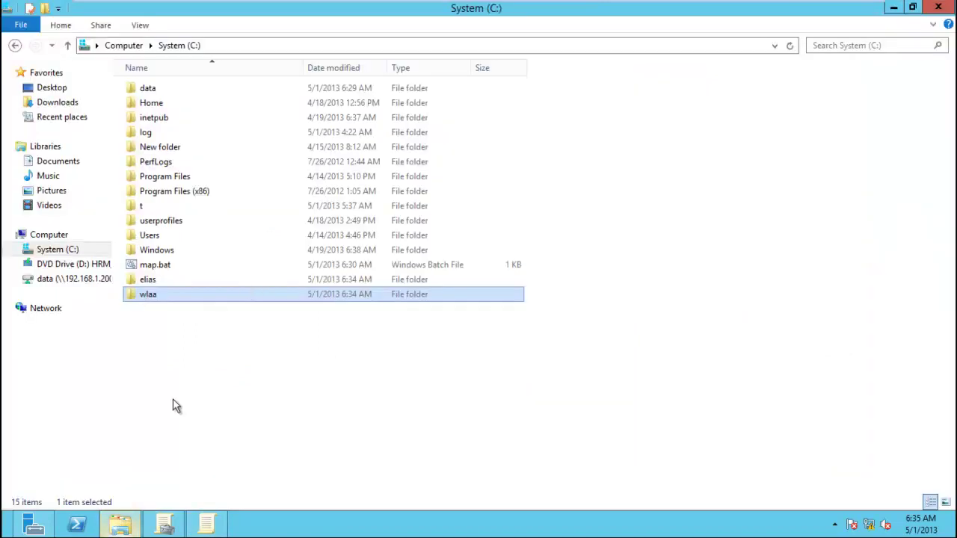
left_click(176, 266)
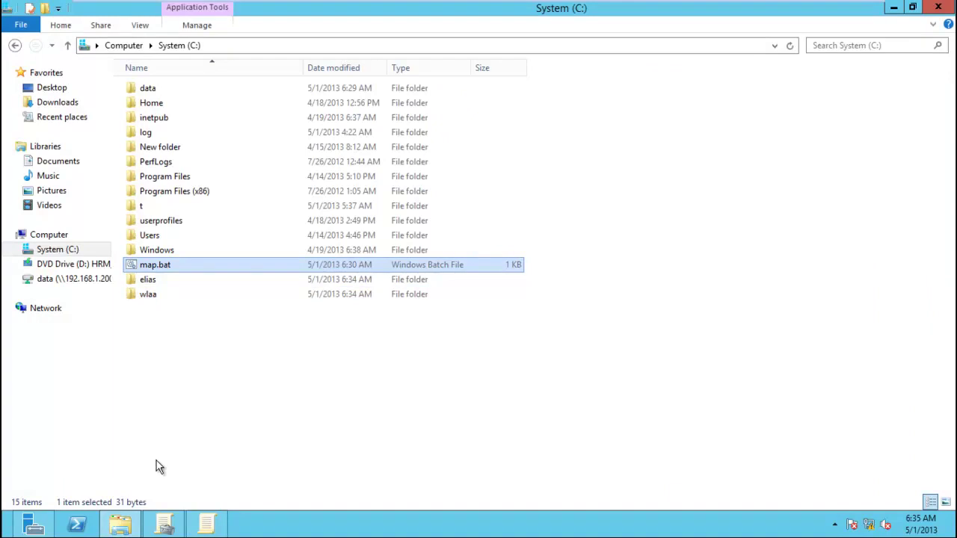
left_click(206, 523)
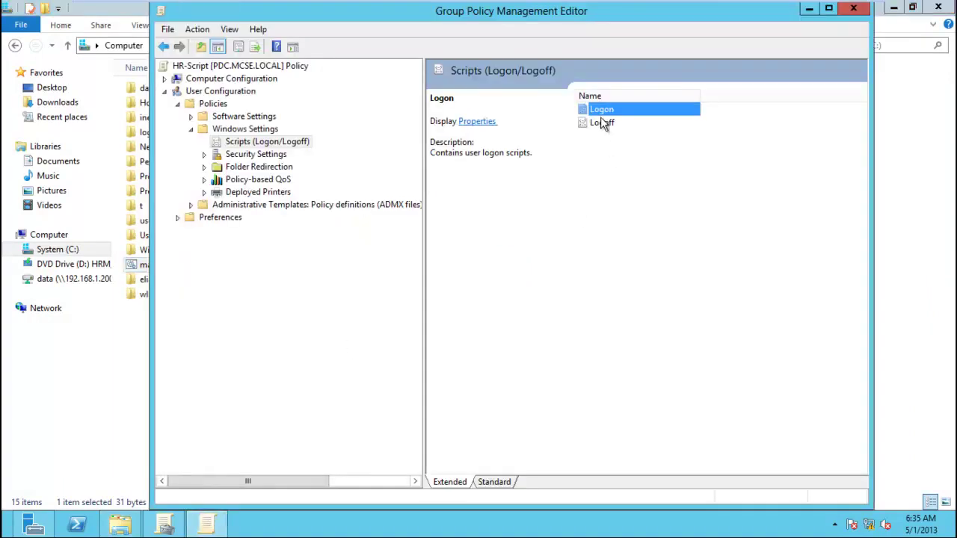
left_click(145, 344)
key("ctrl+v")
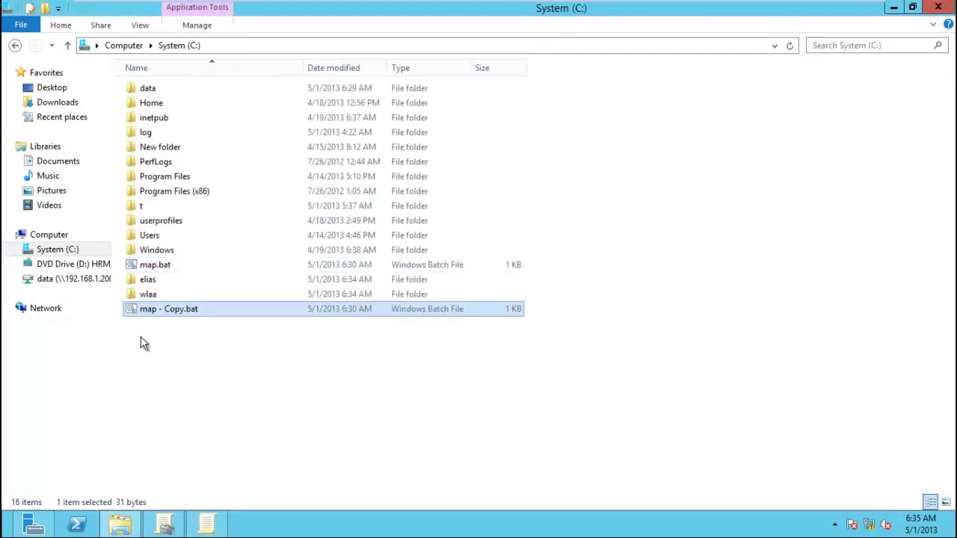
key("F2")
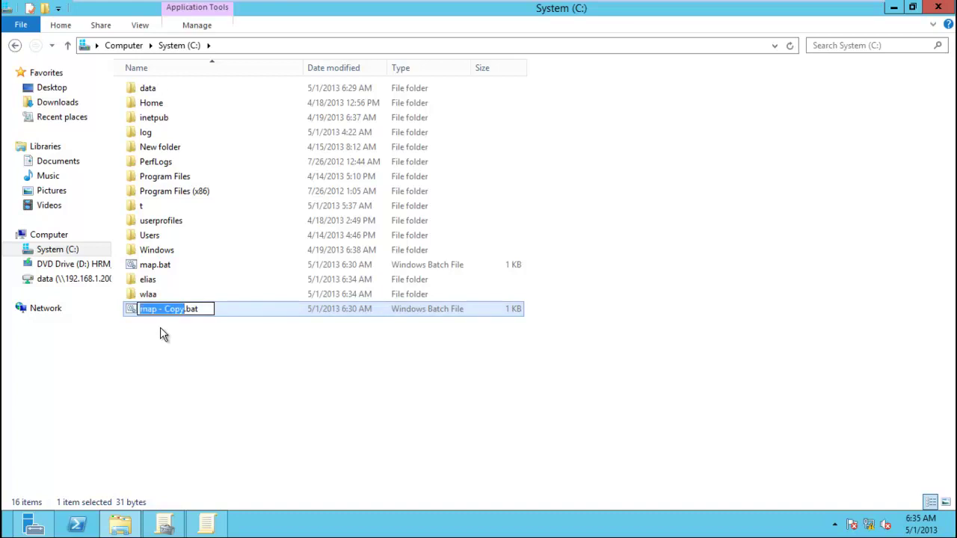
key("Right")
left_click(160, 329)
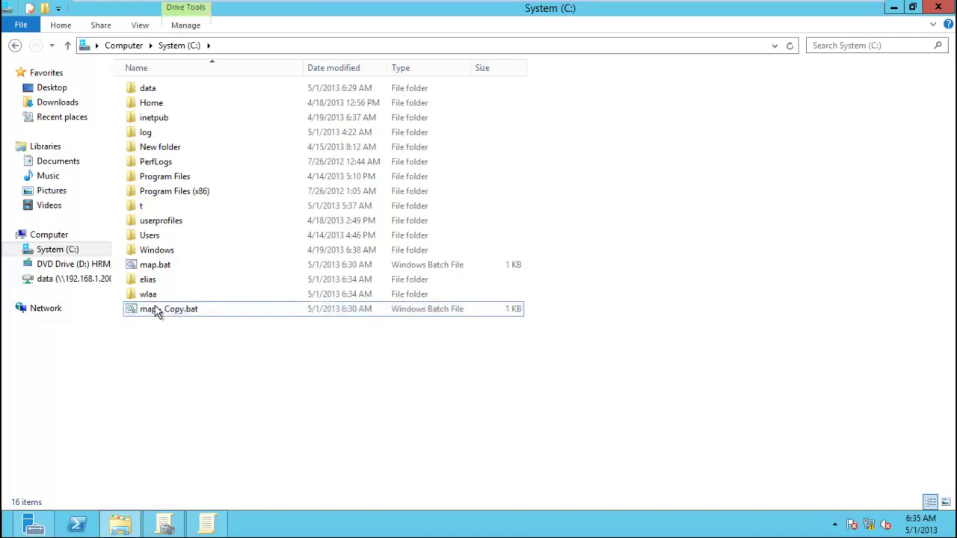
left_click(157, 311)
key("shift+Delete")
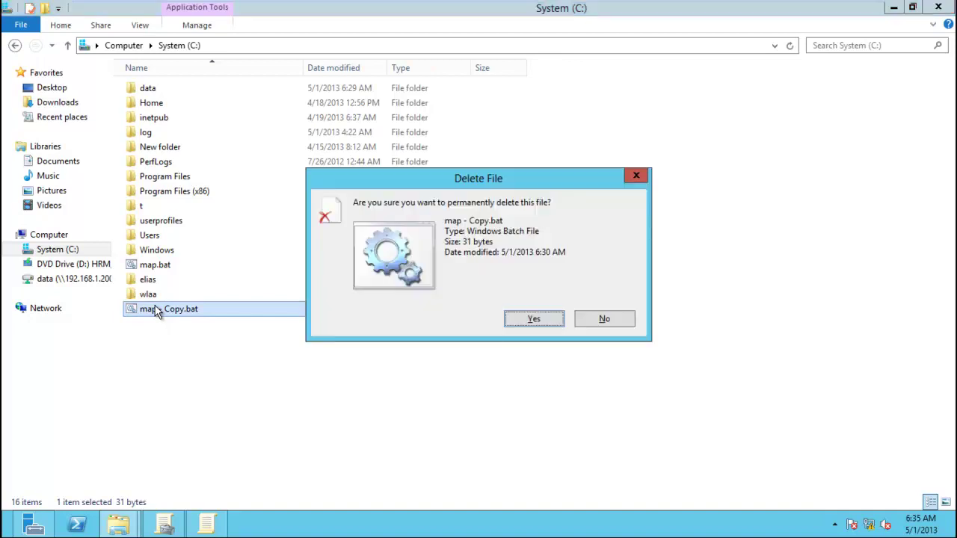
key("Return")
Open map.bat for editing in Notepad.
left_click(153, 266)
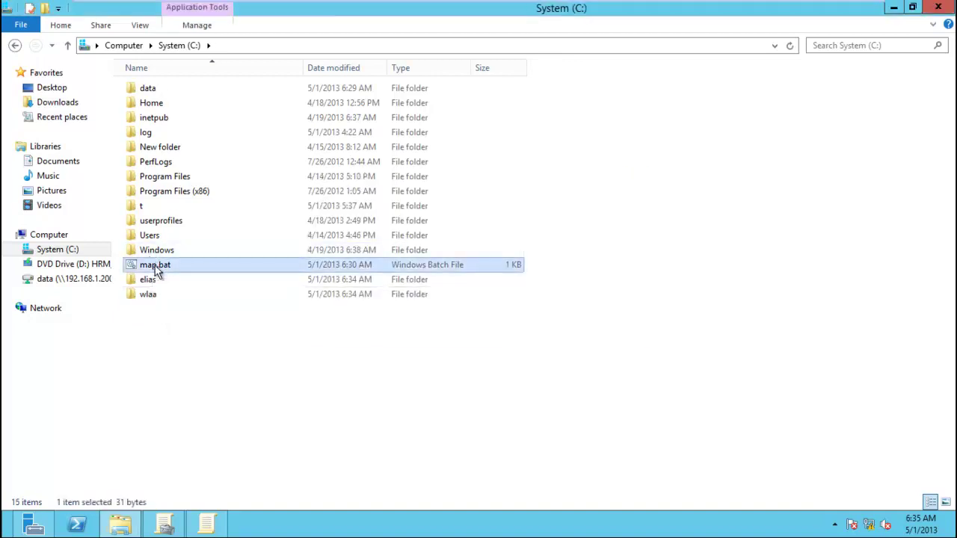
right_click(155, 266)
left_click(187, 291)
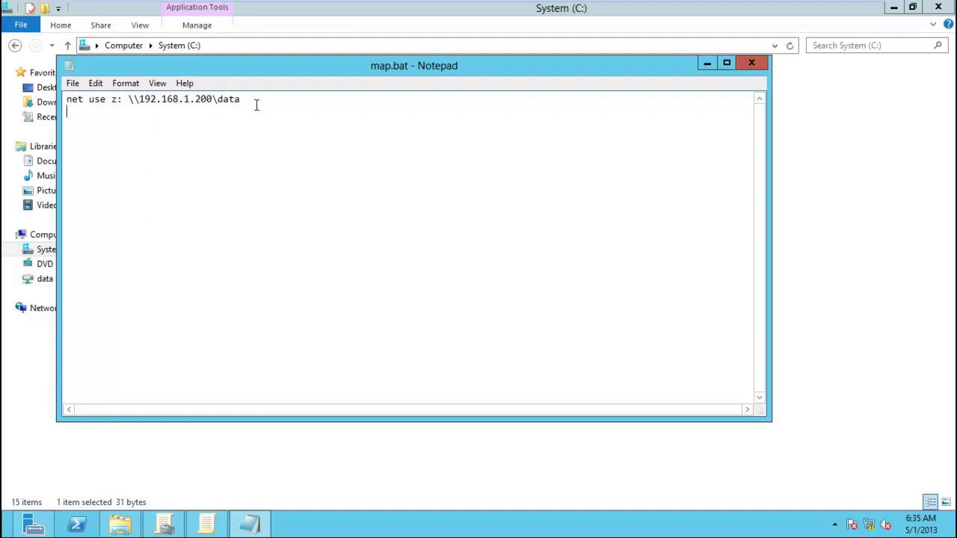
Add IF %USERNAME% lines mapping x: to \\192.168.1.200\wlaa, then copy the line for the elias share.
type("IF %USERNAME% ==wisam")
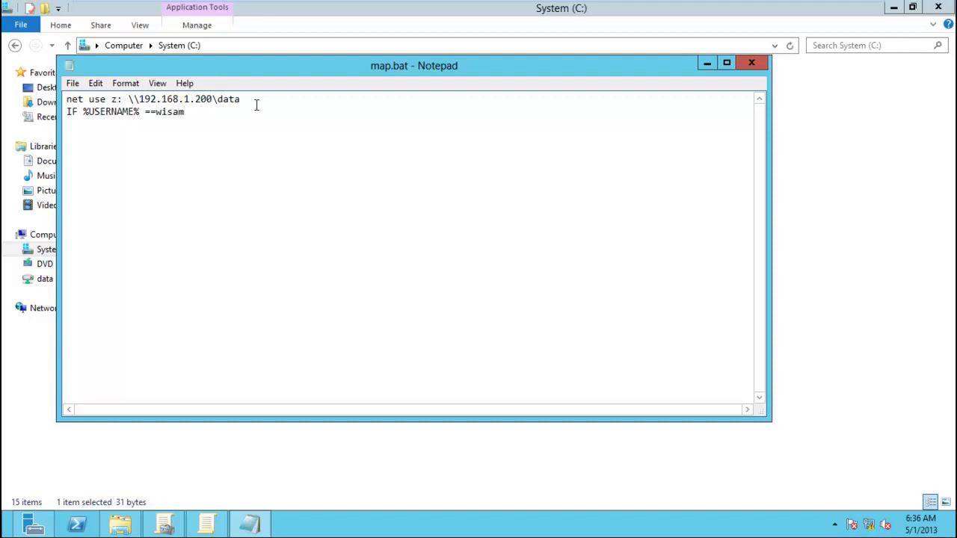
type(" net use x: \\\\1912")
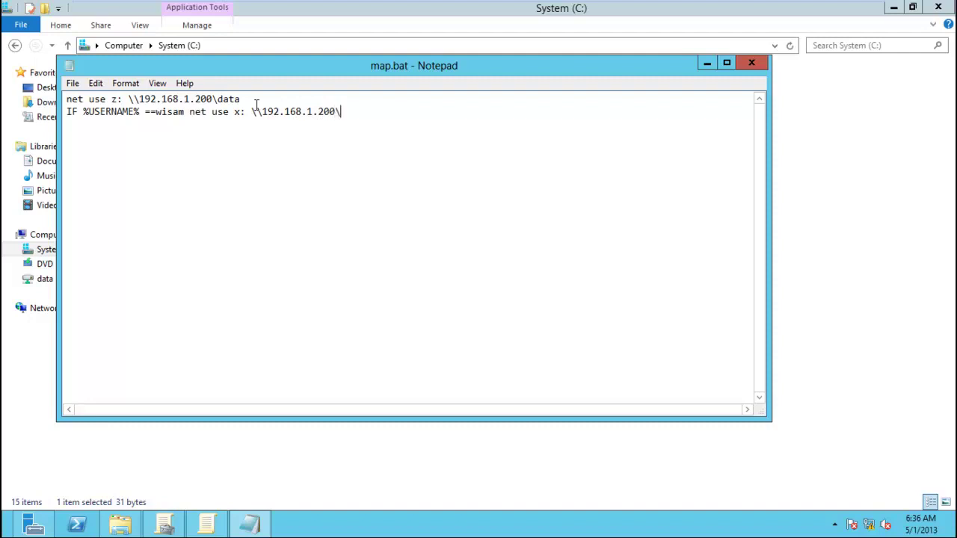
type("wla")
key("shift+Left")
key("shift+Left")
key("shift+Left")
key("shift+Left")
key("shift+Left")
key("shift+Left")
key("shift+Left")
key("shift+Left")
key("shift+Left")
key("shift+Left")
key("shift+Left")
key("shift+Left")
key("shift+Left")
key("shift+Left")
key("shift+Left")
key("shift+Left")
key("shift+Left")
key("shift+Left")
key("shift+Left")
key("shift+Left")
key("shift+Left")
key("shift+Left")
key("shift+Left")
key("shift+Left")
key("shift+Left")
key("shift+Left")
key("shift+Left")
key("shift+Left")
key("shift+Left")
key("shift+Left")
key("shift+Left")
key("shift+Left")
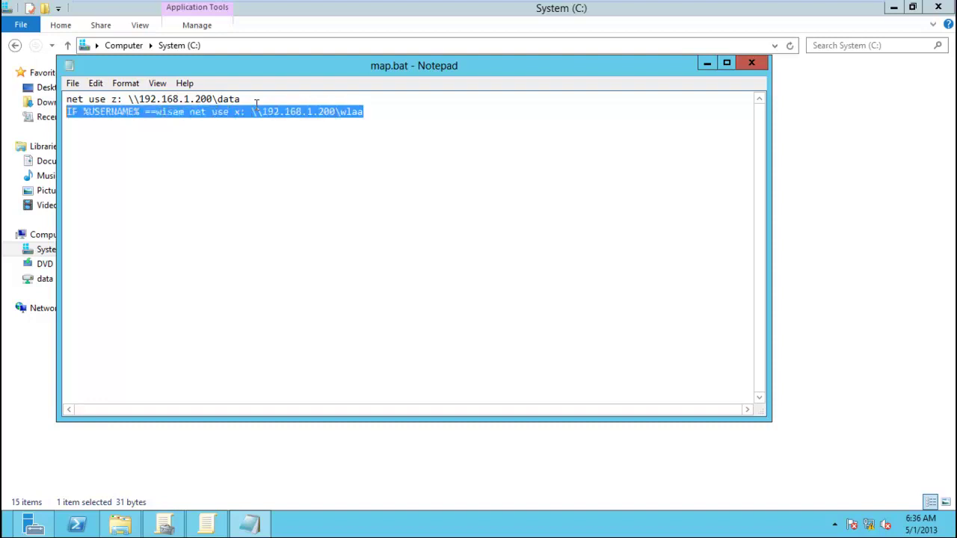
key("ctrl+c")
key("Right")
key("Return")
key("ctrl+v")
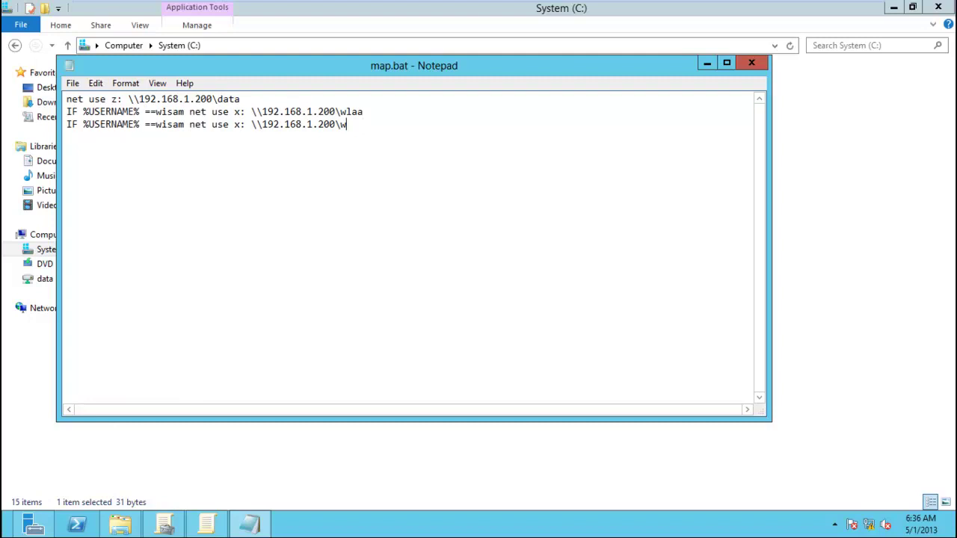
type("elias")
Share the elias folder on C: through Advanced Sharing.
left_click(331, 464)
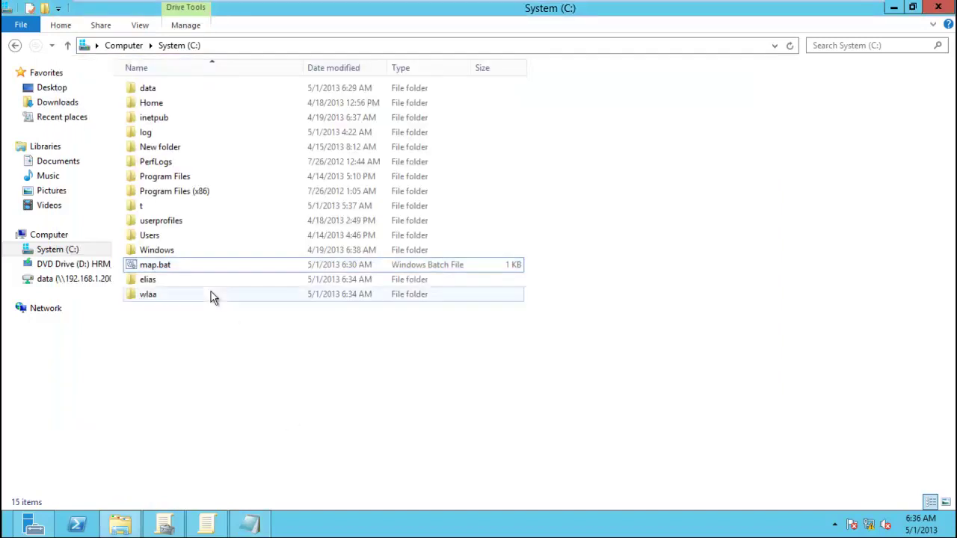
left_click(149, 282)
right_click(149, 283)
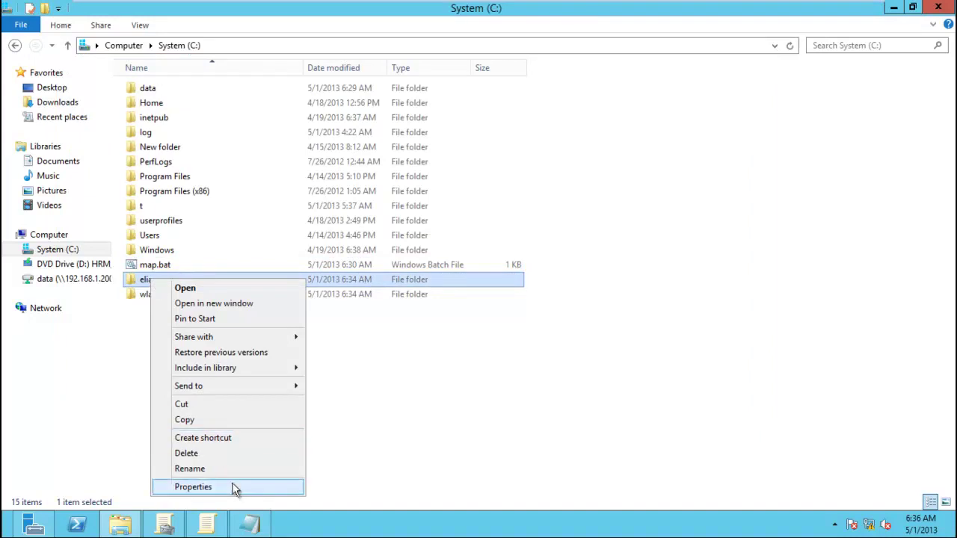
left_click(233, 487)
left_click(210, 204)
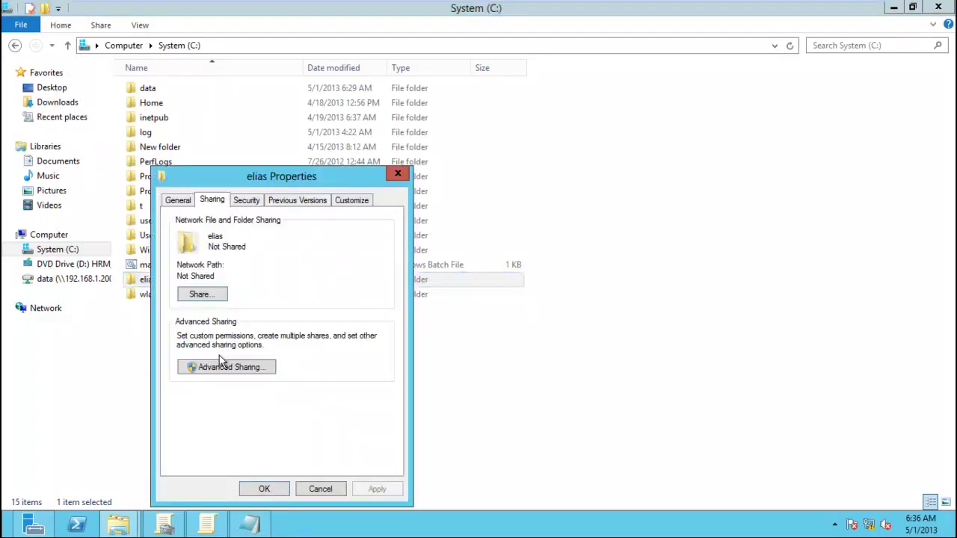
left_click(223, 366)
left_click(196, 225)
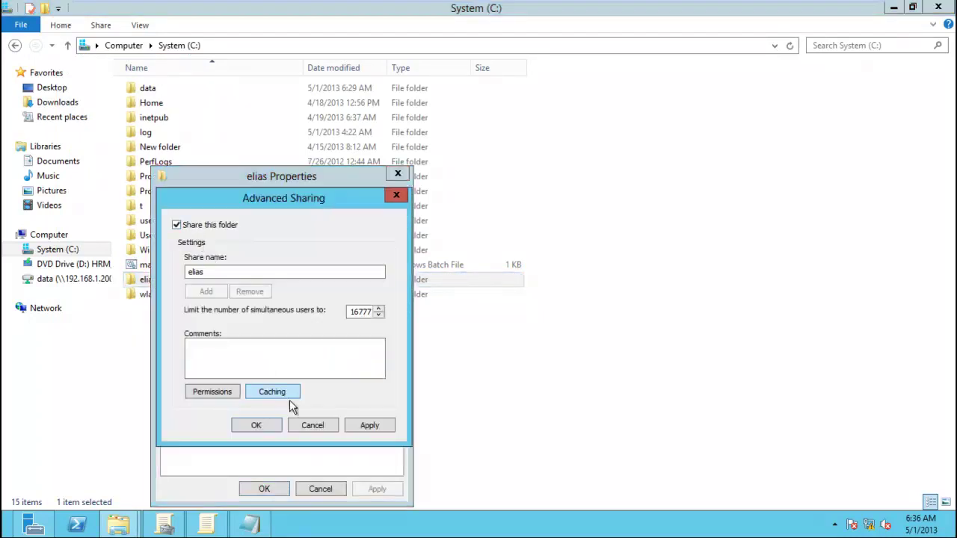
left_click(369, 425)
left_click(256, 426)
left_click(274, 489)
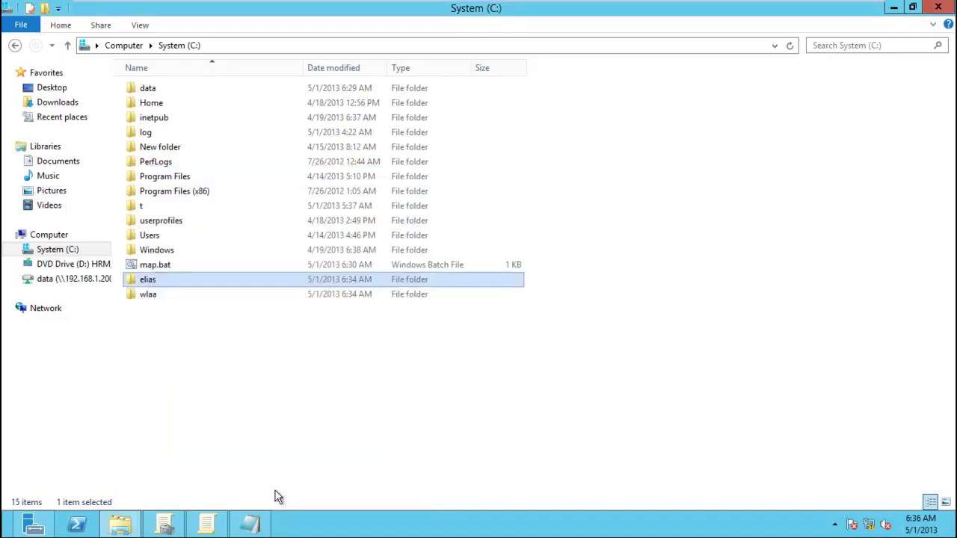
Share the wlaa folder on C: through Advanced Sharing.
right_click(156, 297)
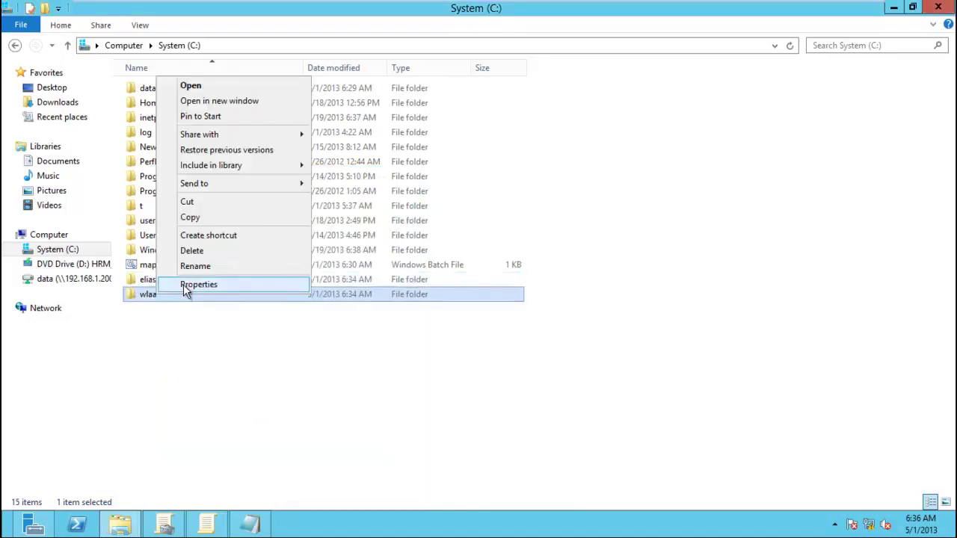
left_click(189, 284)
left_click(223, 202)
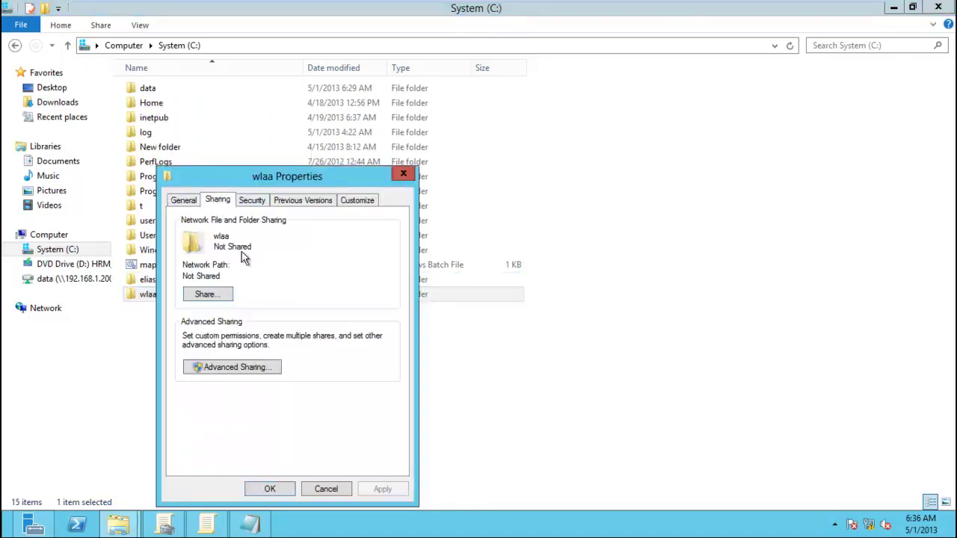
left_click(257, 365)
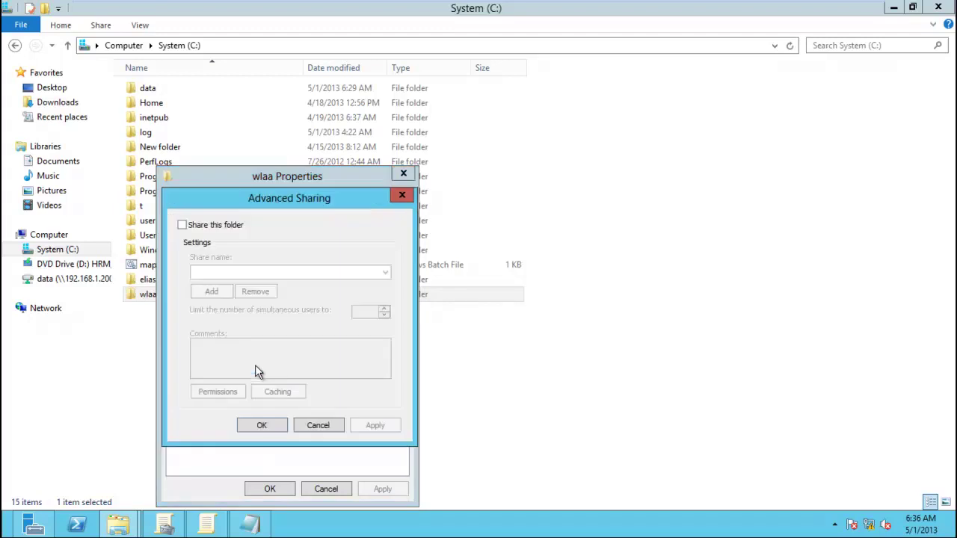
left_click(197, 225)
left_click(375, 425)
left_click(266, 424)
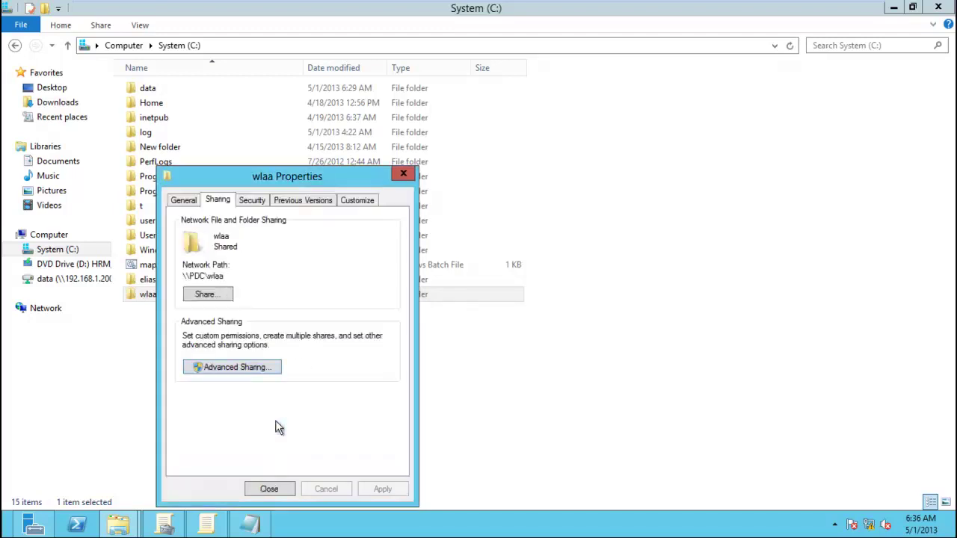
left_click(280, 486)
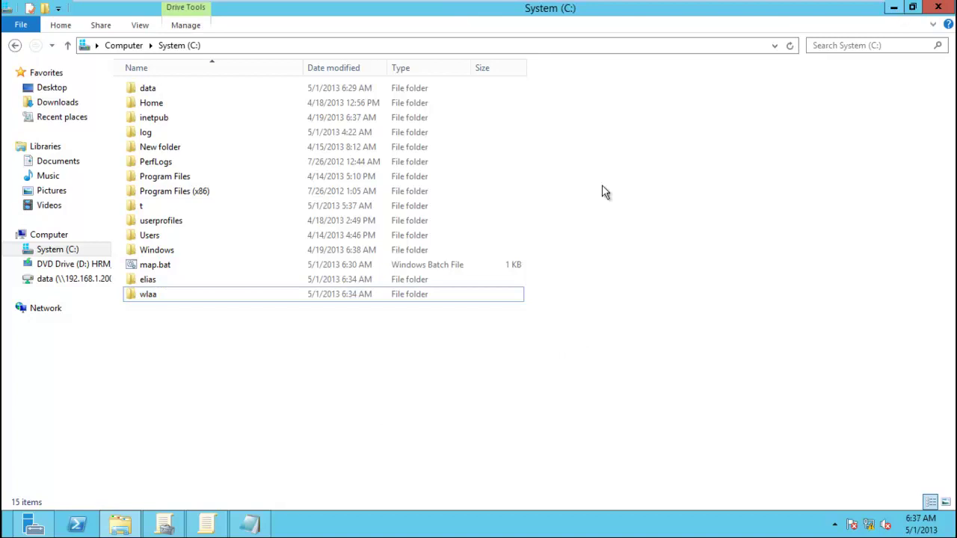
Save map.bat from Notepad's File menu.
left_click(251, 526)
left_click(296, 314)
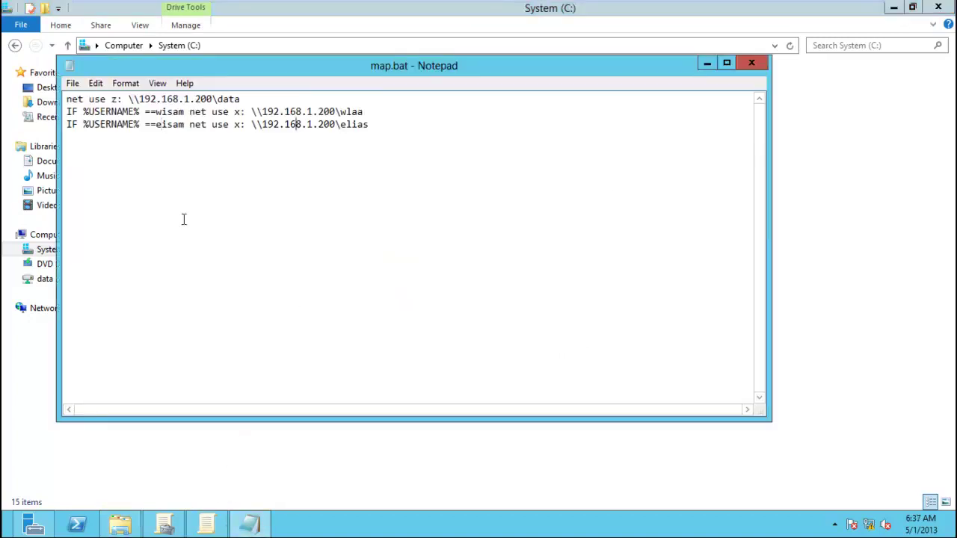
left_click(72, 83)
left_click(95, 135)
left_click(234, 198)
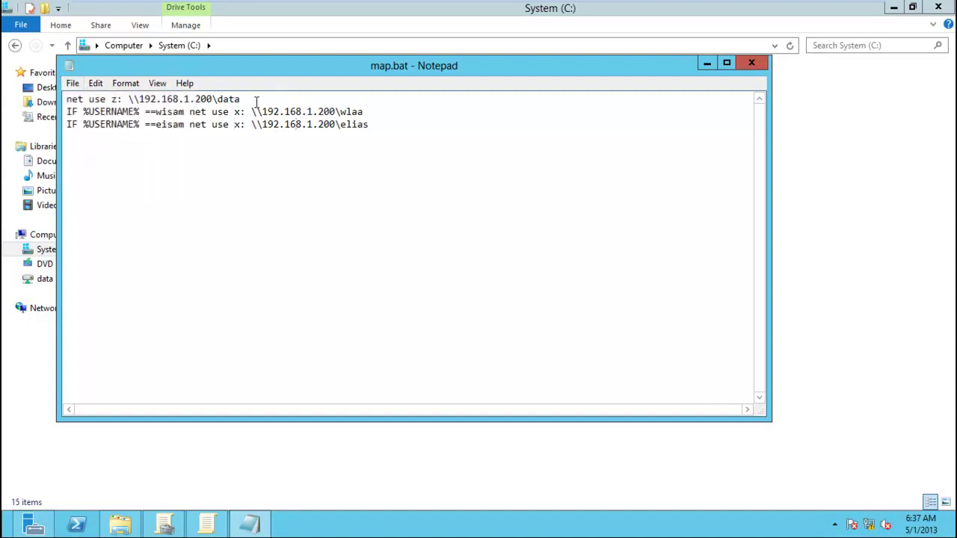
Review the data, wlaa and elias share paths in map.bat, then save it again.
left_click_drag(246, 99, 218, 99)
left_click_drag(339, 113, 367, 112)
left_click_drag(155, 112, 179, 113)
left_click_drag(251, 111, 354, 113)
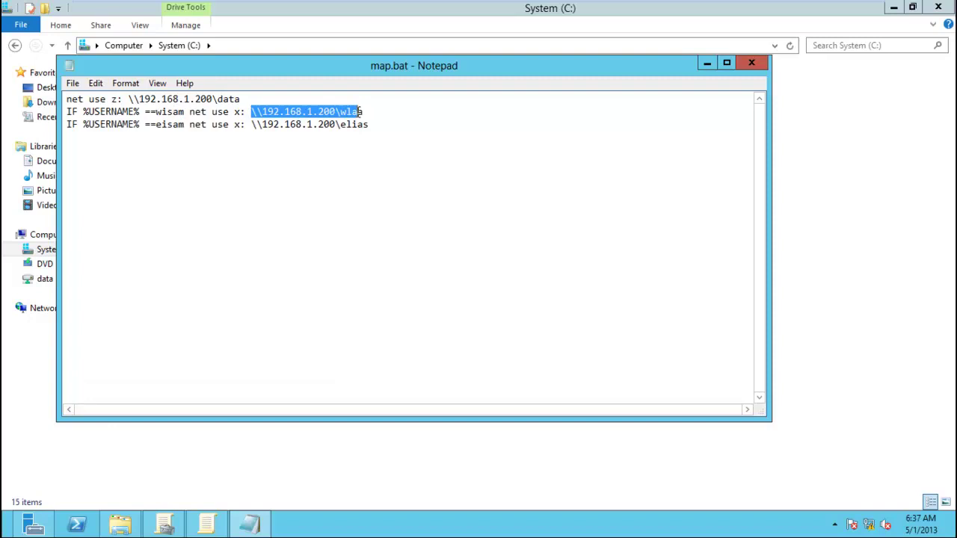
left_click(379, 111)
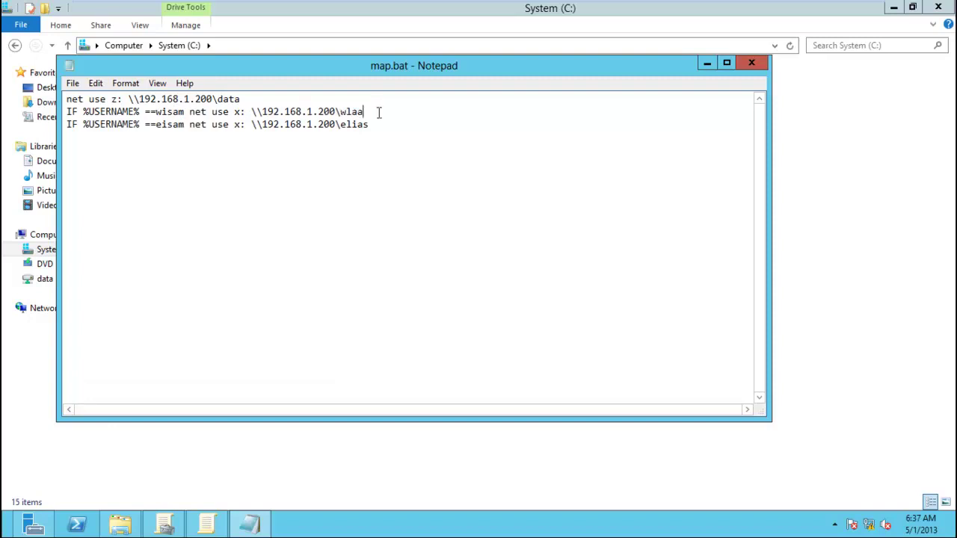
left_click_drag(218, 100, 363, 112)
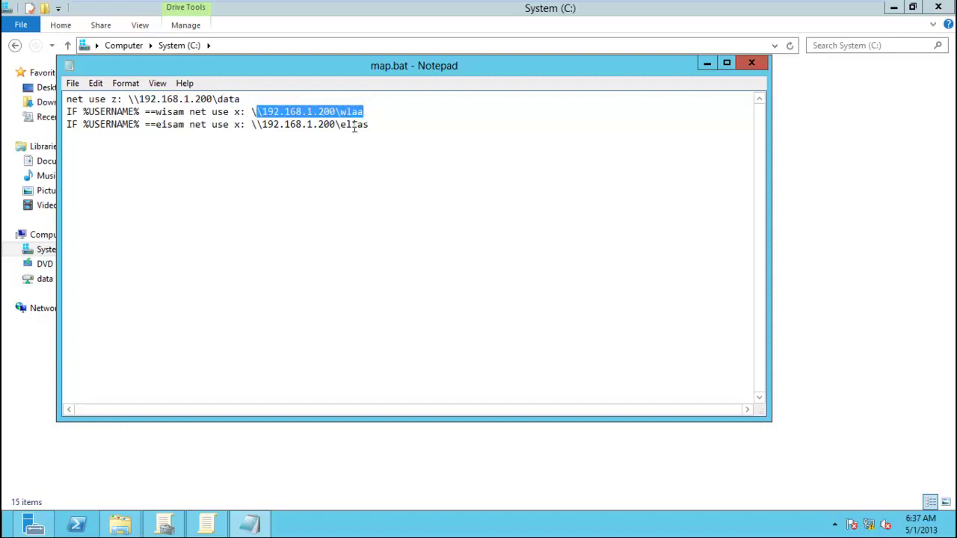
left_click_drag(257, 124, 369, 124)
left_click_drag(241, 99, 133, 99)
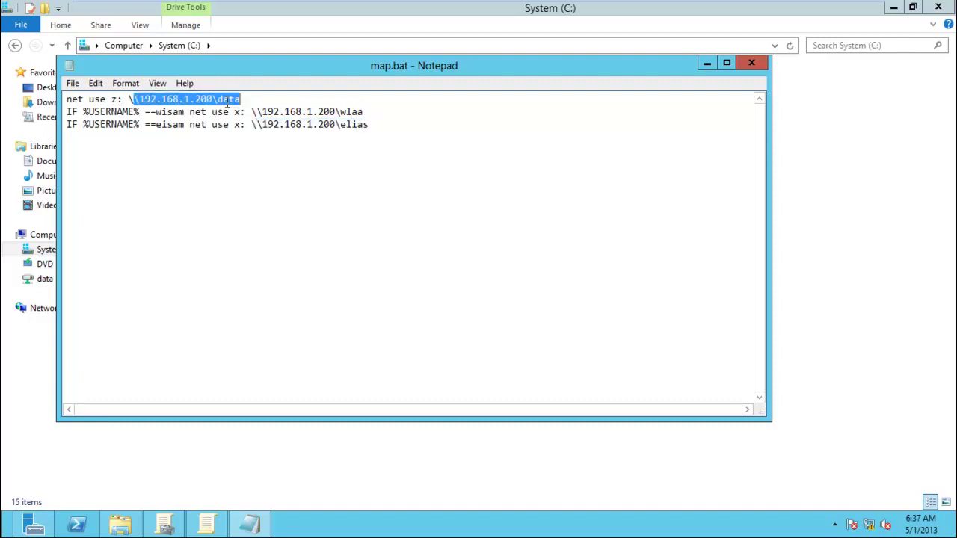
left_click(73, 83)
left_click(94, 130)
Copy the updated map.bat and show the files stored for HR-Script's Logon scripts.
left_click(752, 62)
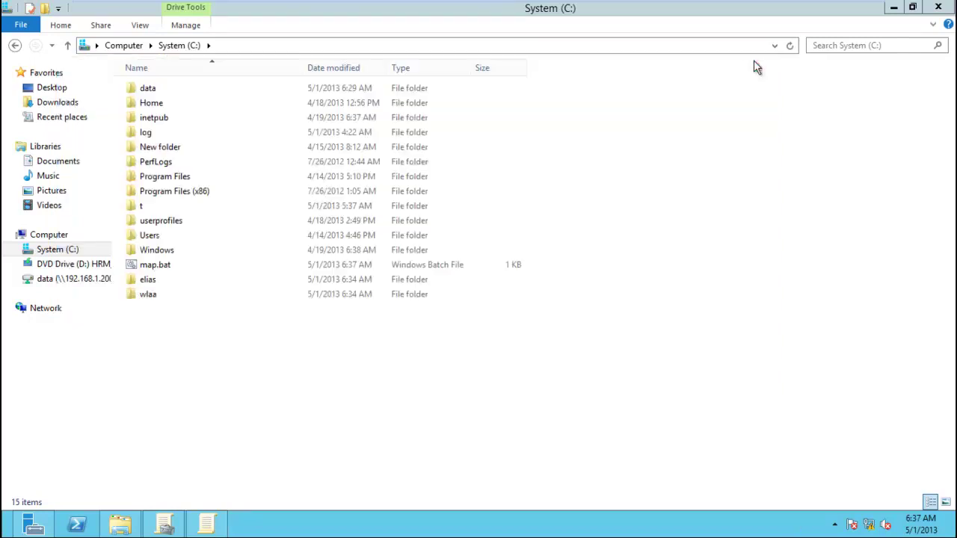
right_click(171, 266)
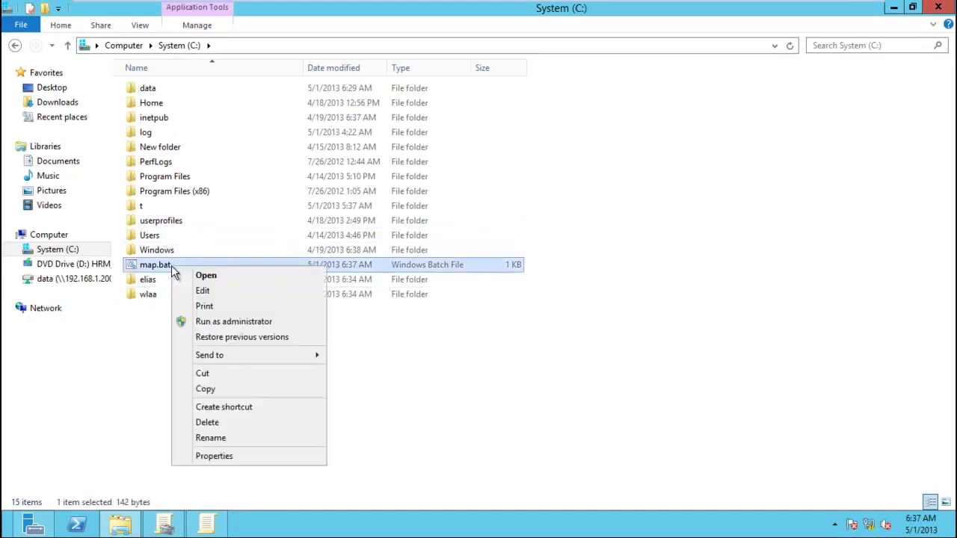
left_click(210, 388)
left_click(207, 525)
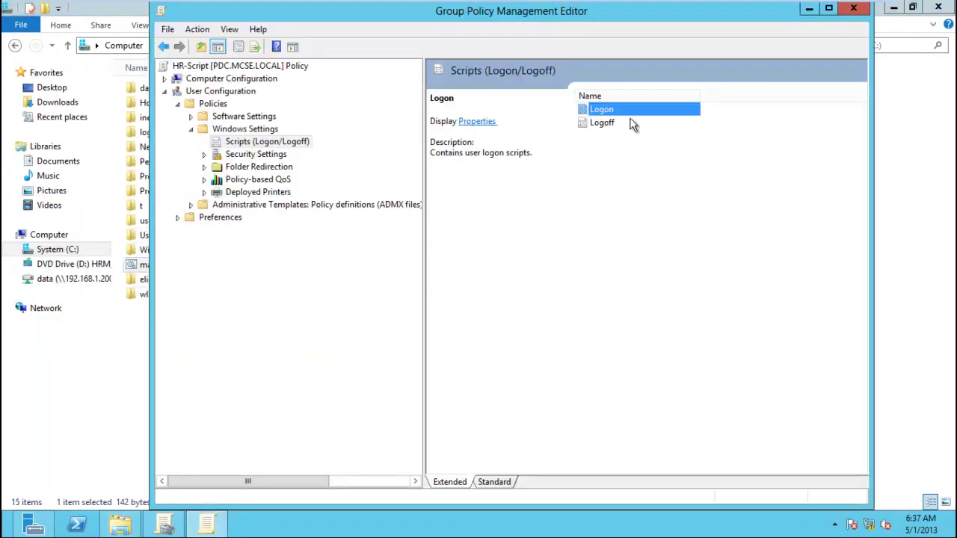
right_click(625, 109)
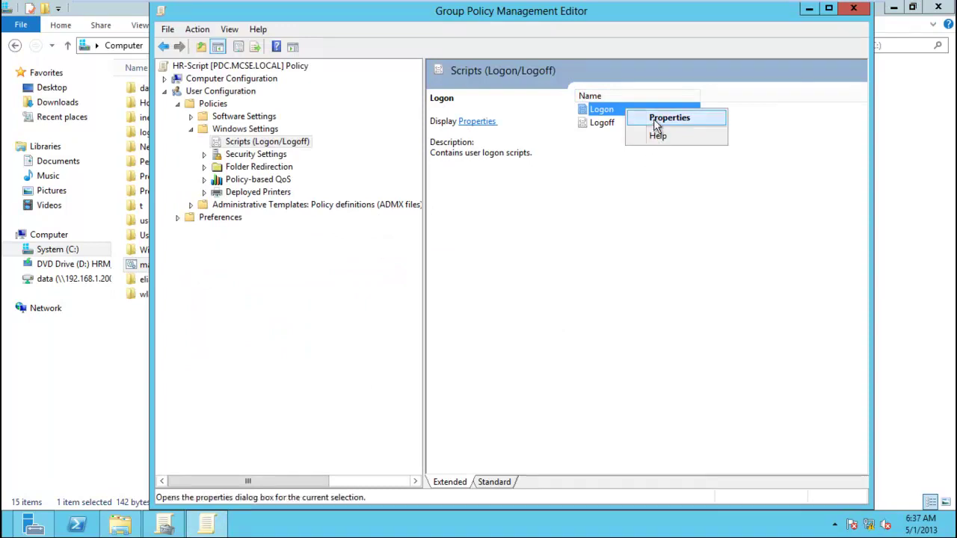
left_click(654, 118)
left_click(448, 366)
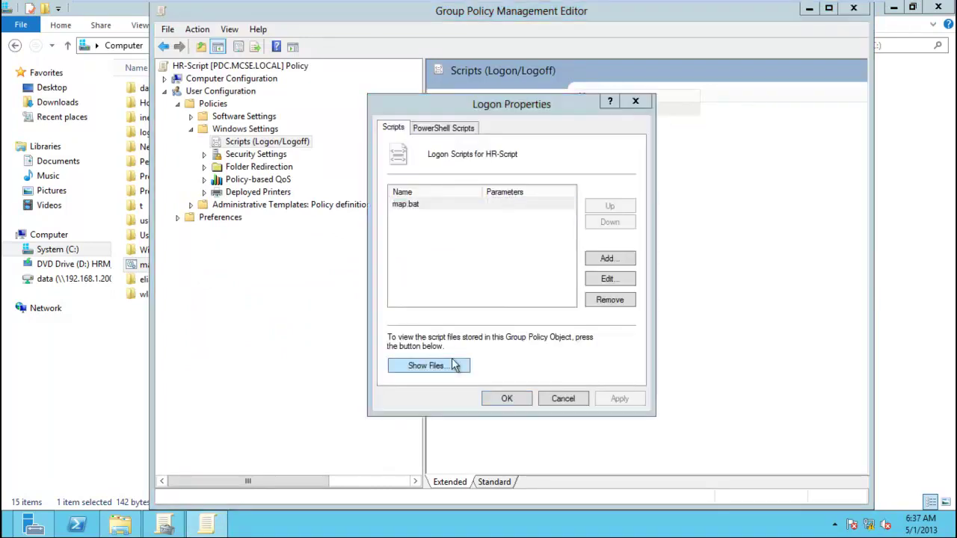
Replace the old map.bat in the policy's Logon folder with the updated copy.
left_click(519, 164)
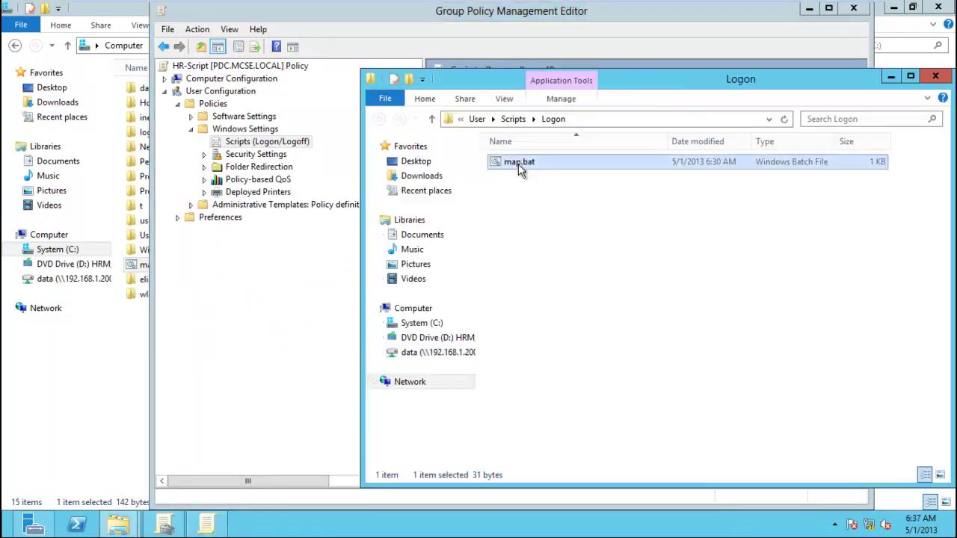
right_click(518, 164)
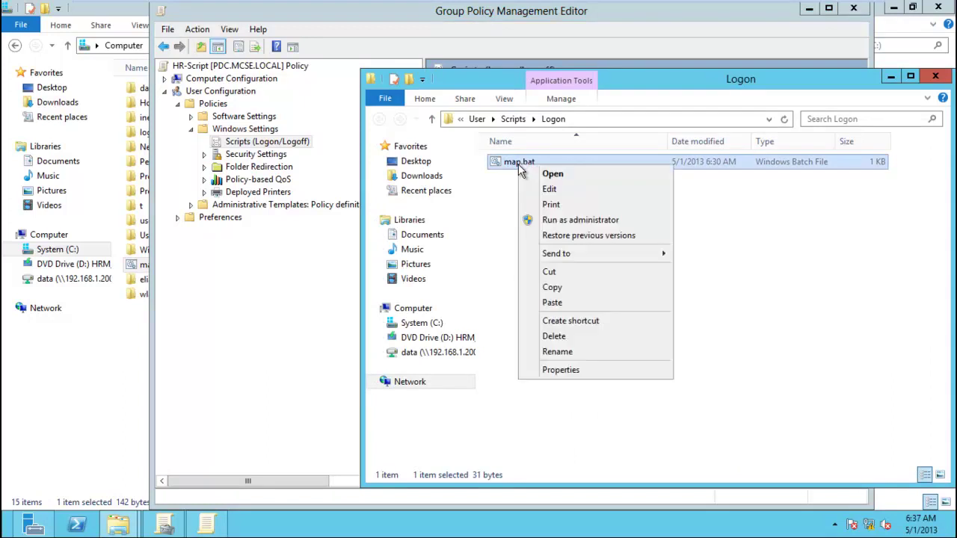
left_click(576, 340)
left_click(553, 320)
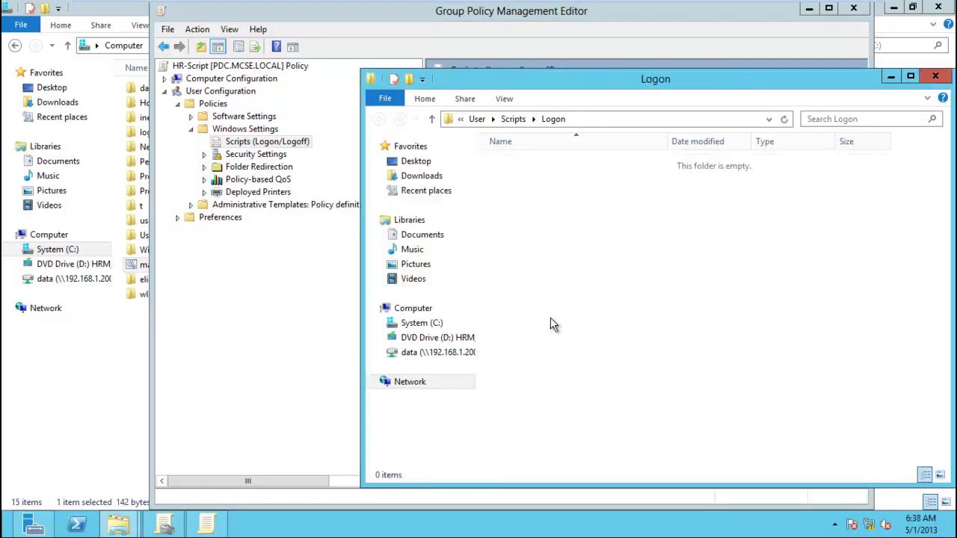
right_click(604, 296)
left_click(735, 380)
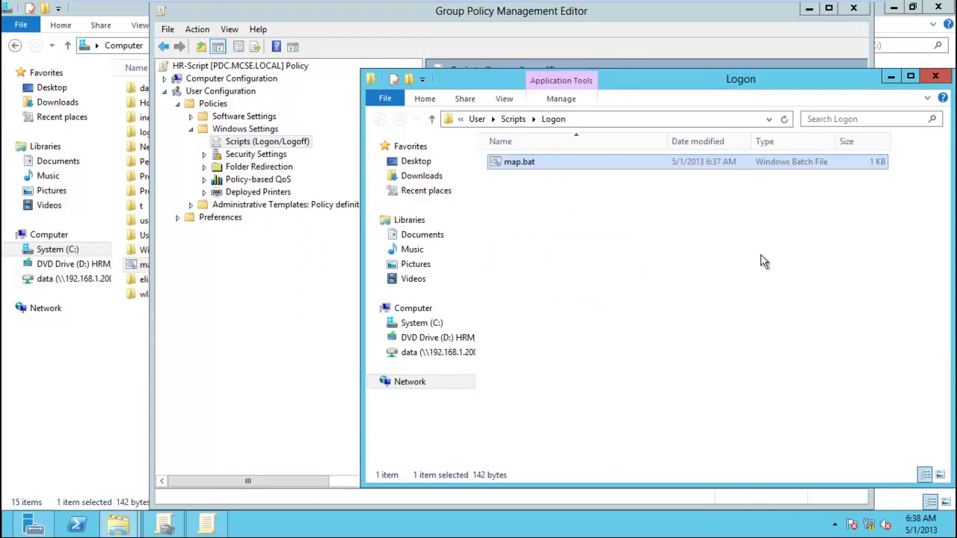
double_click(642, 170)
left_click(544, 288)
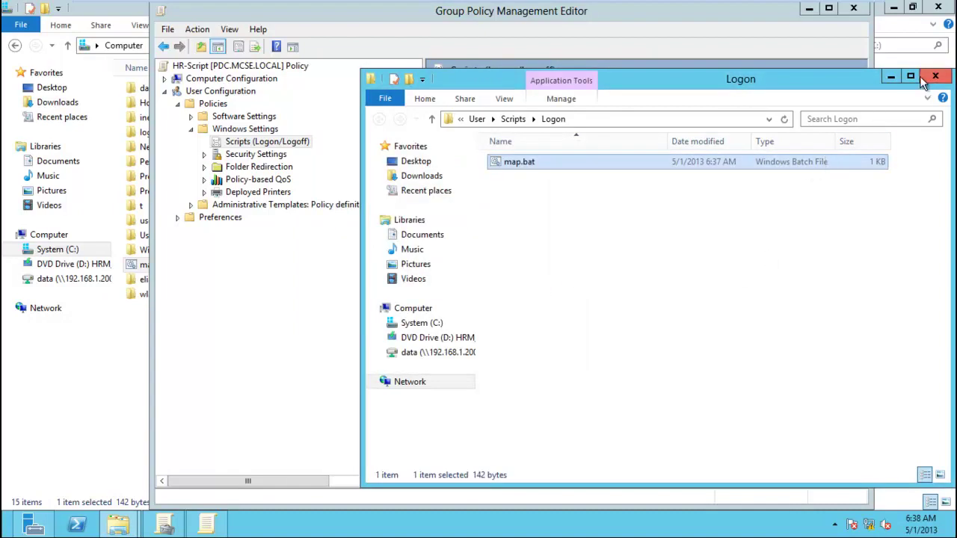
left_click(936, 76)
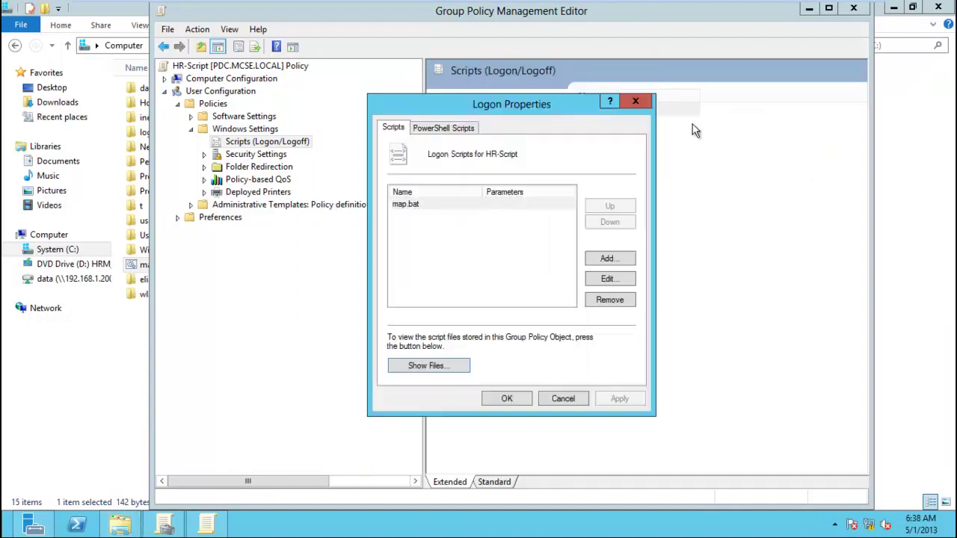
Remove map.bat from the logon scripts list, re-add it, and apply the change.
left_click(460, 206)
left_click(627, 301)
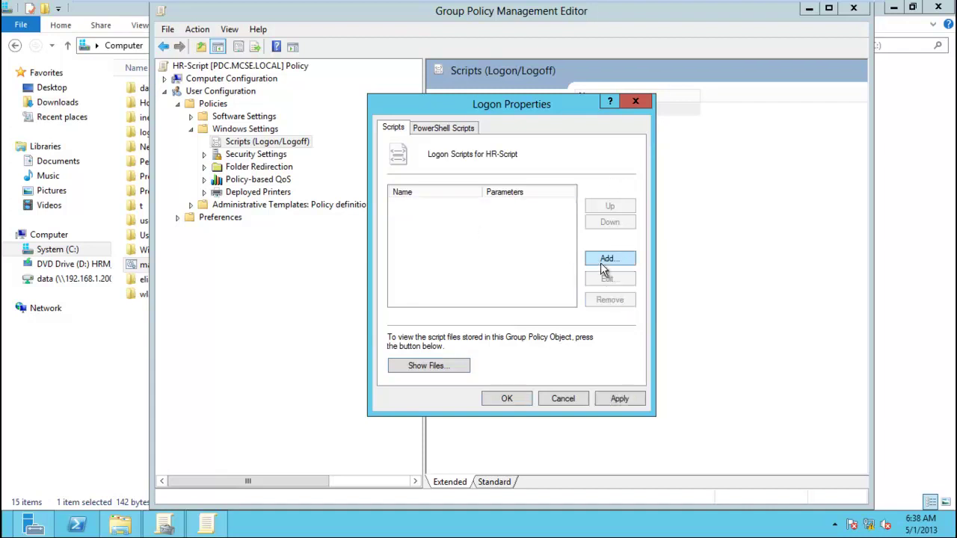
left_click(604, 261)
left_click(625, 209)
double_click(557, 251)
left_click(570, 276)
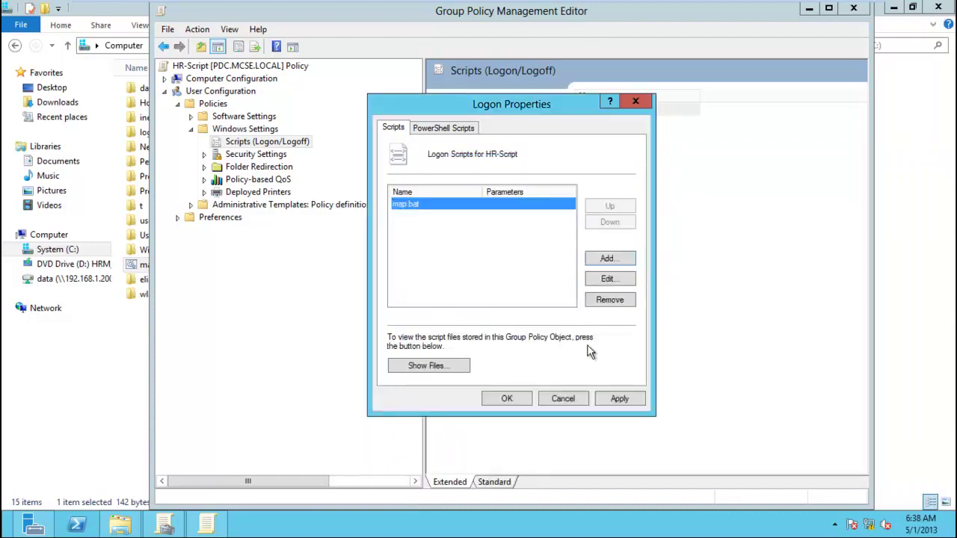
left_click(614, 398)
left_click(523, 399)
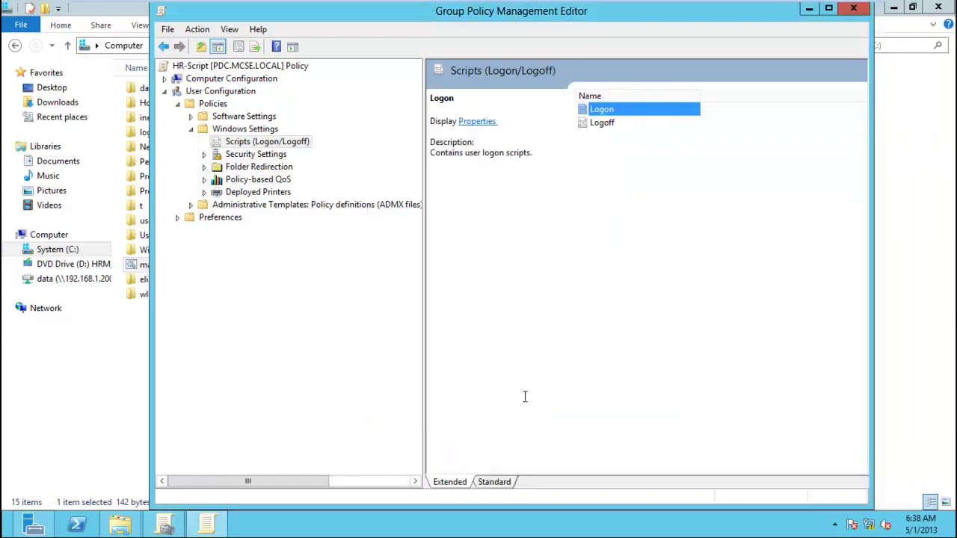
Sign the domain user out of the Windows 8 client and back in with their password.
left_click(351, 9)
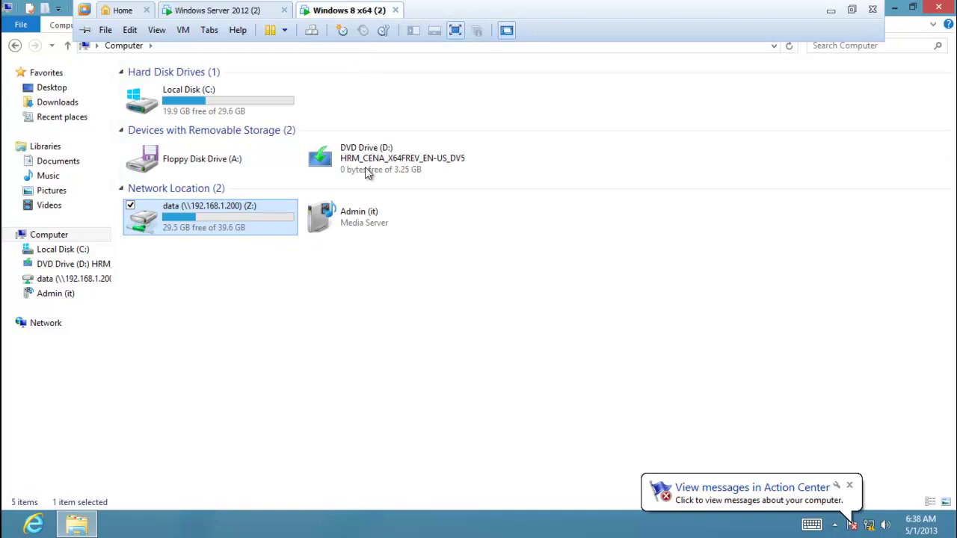
left_click(389, 309)
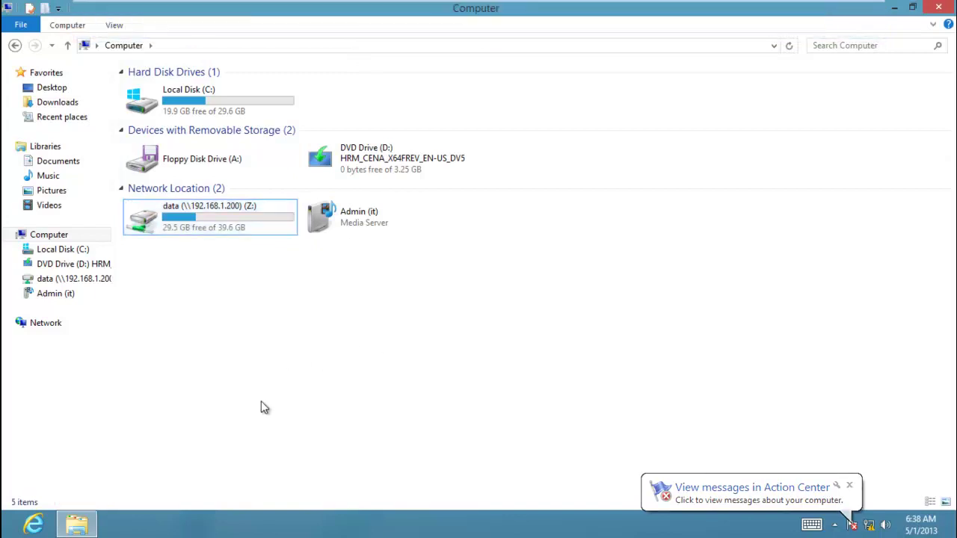
key("super")
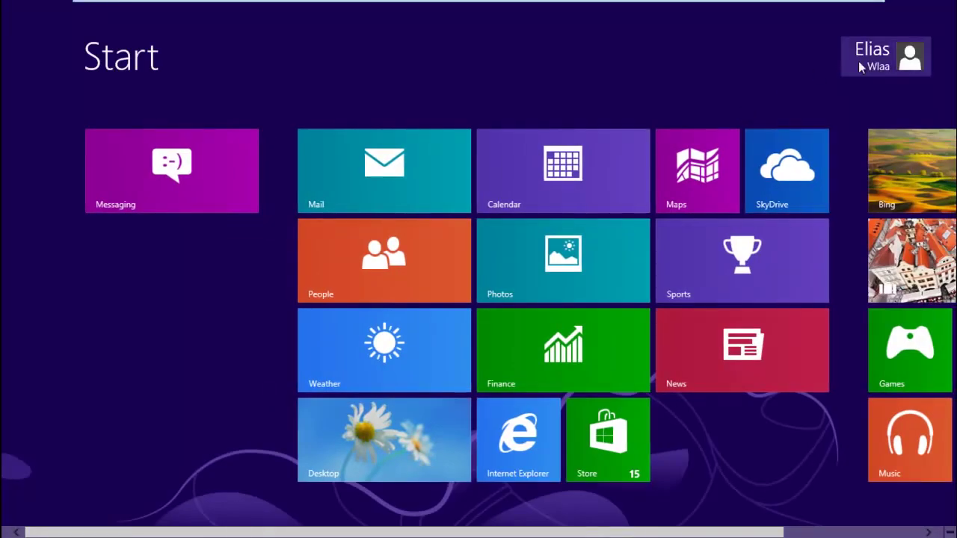
left_click(860, 65)
left_click(787, 154)
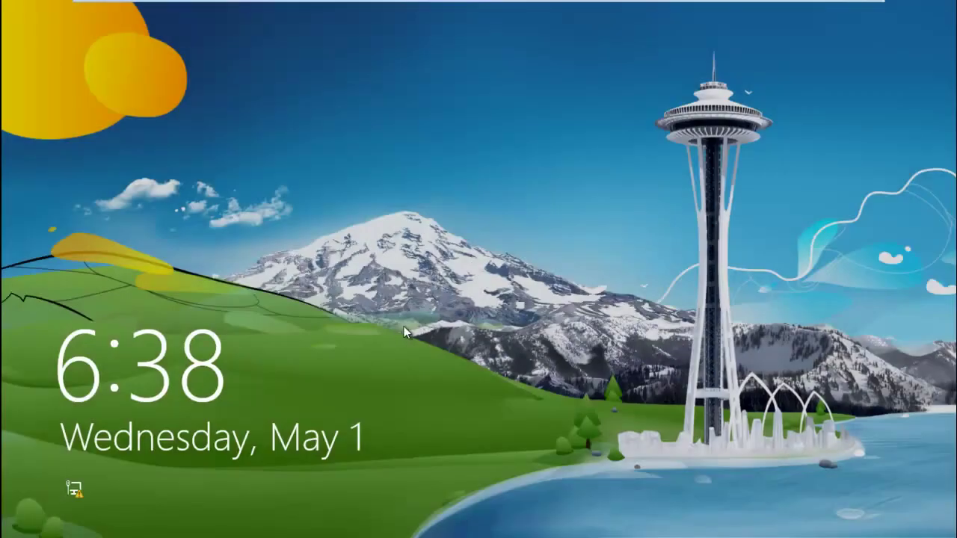
left_click(404, 327)
left_click(389, 267)
type("*****")
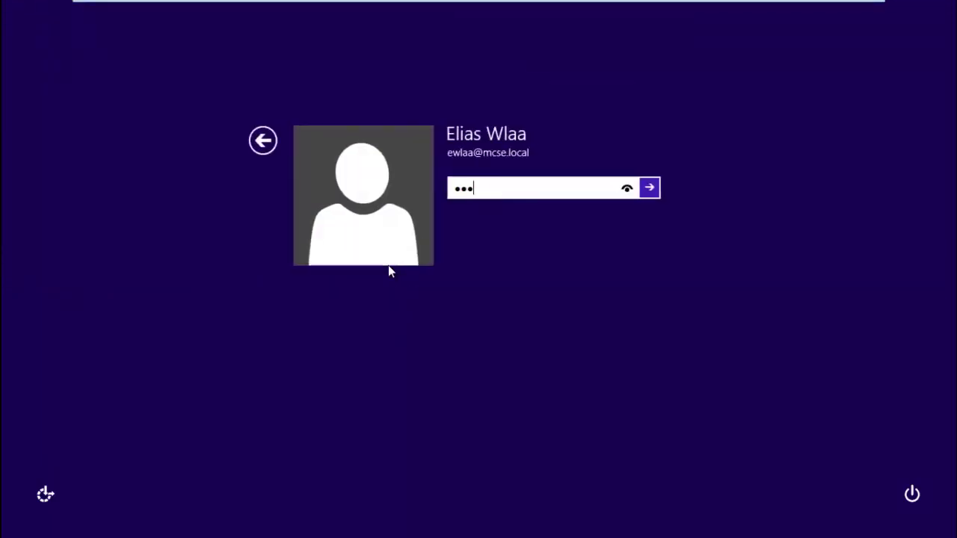
type("****")
key("Return")
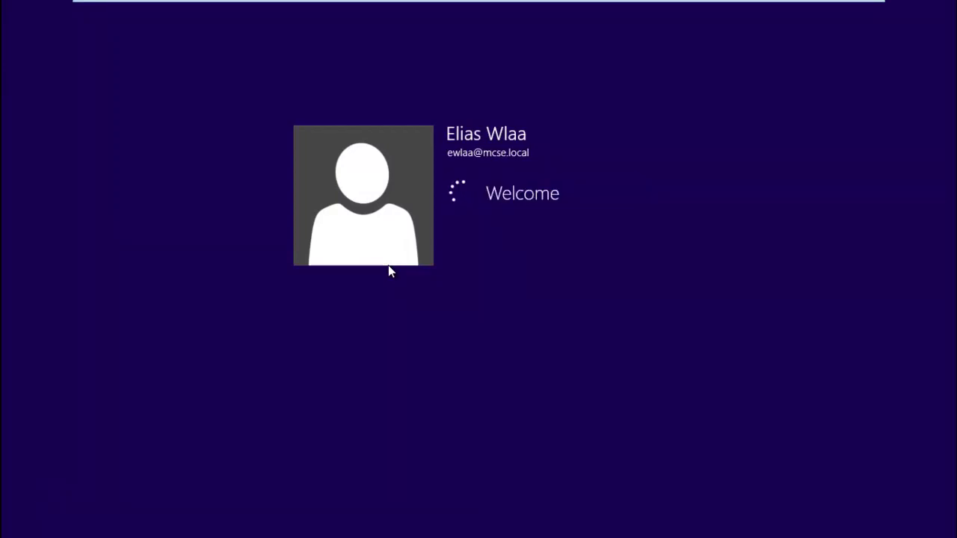
Refresh File Explorer's Computer view to confirm the data (Z:) drive is mapped.
left_click(359, 434)
left_click(78, 524)
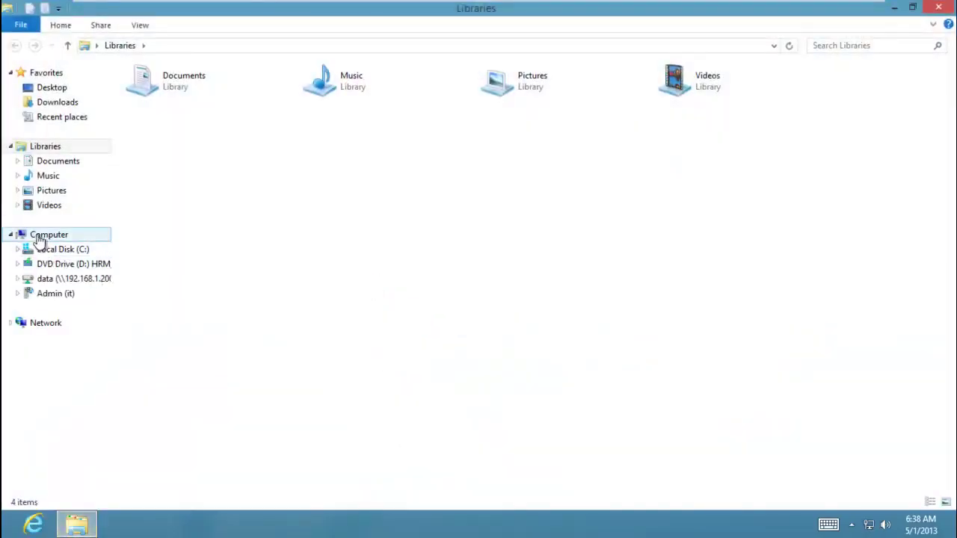
left_click(41, 237)
right_click(325, 303)
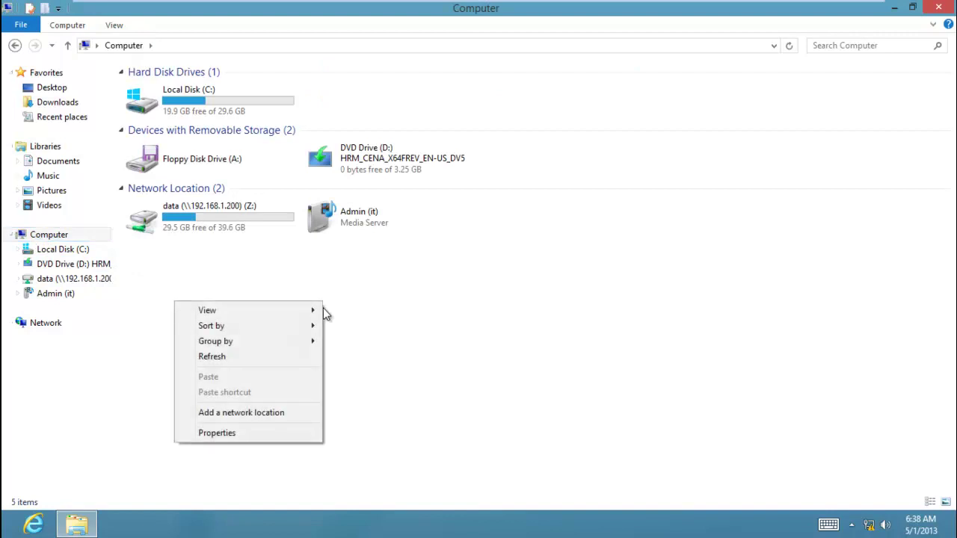
left_click(269, 357)
right_click(269, 357)
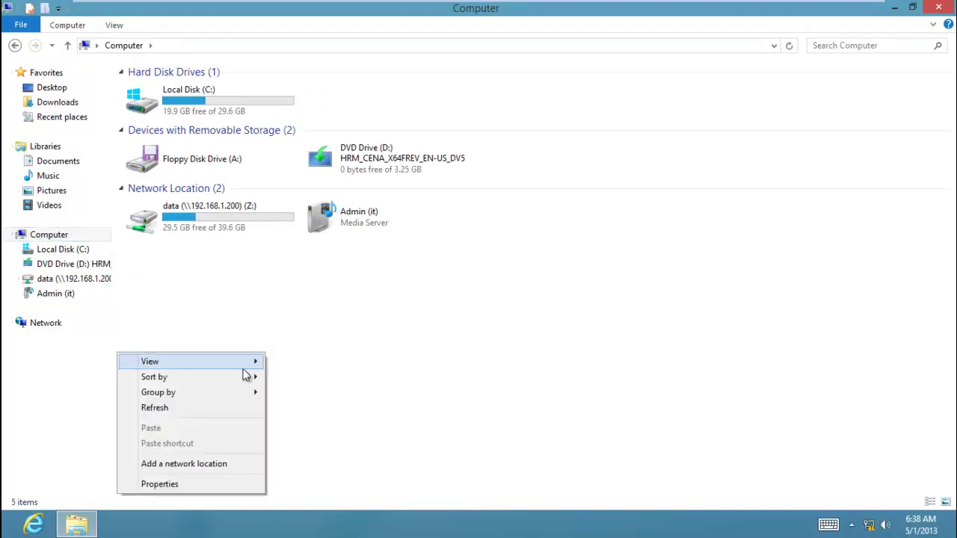
left_click(213, 419)
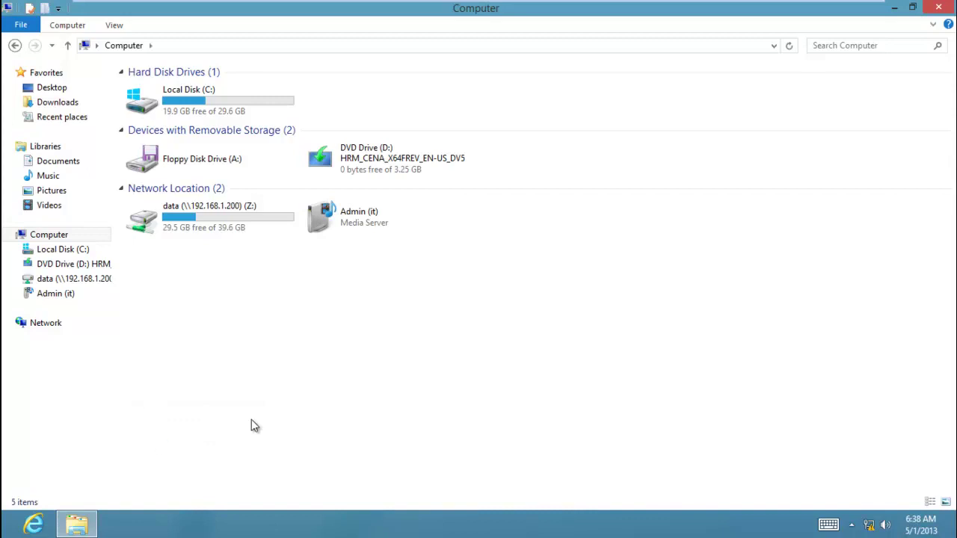
key("super")
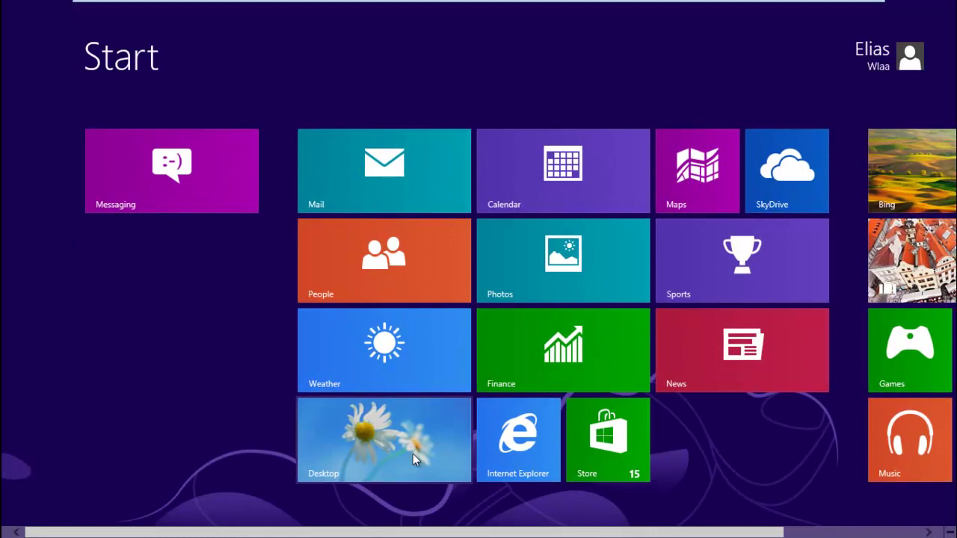
Sign the domain user out and back in, correcting a mistyped password.
left_click(885, 39)
left_click(794, 151)
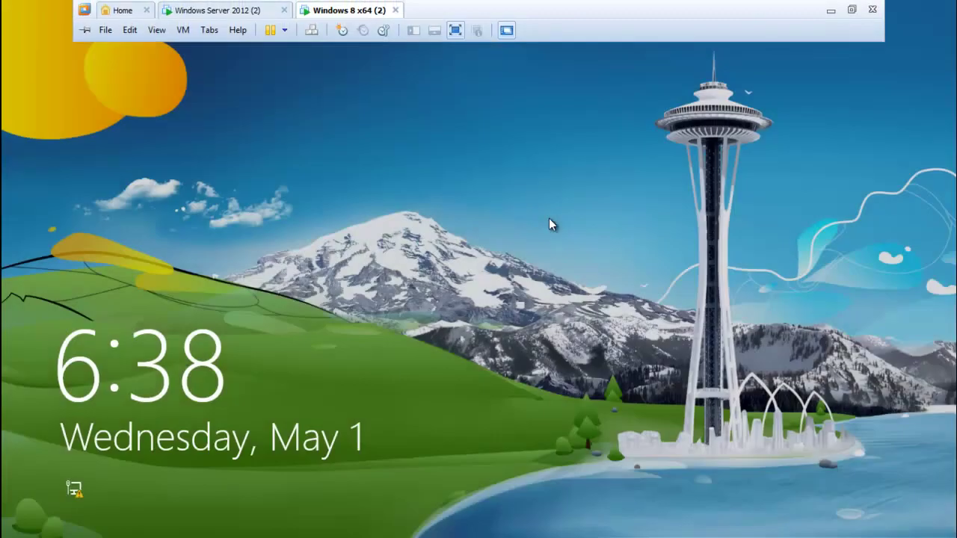
left_click(550, 223)
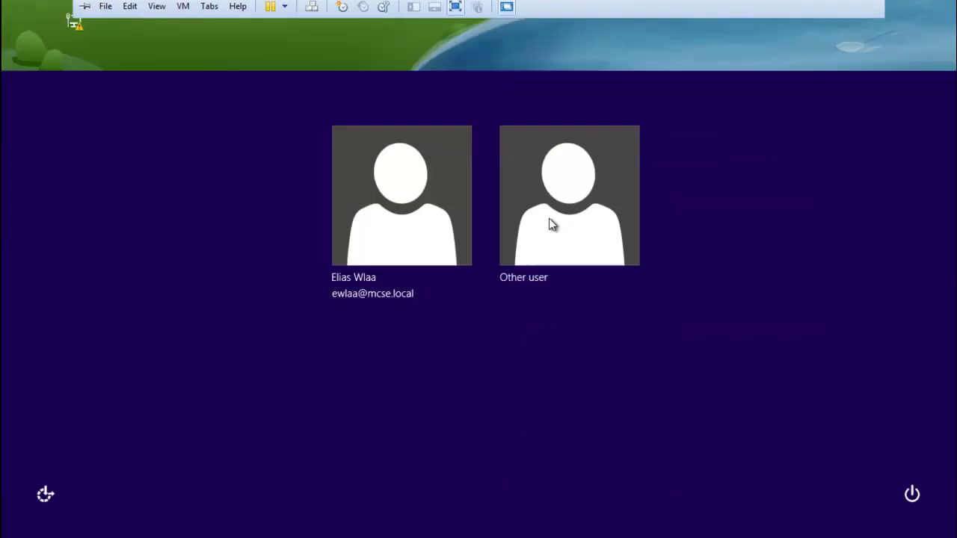
left_click(438, 214)
type("Pa$")
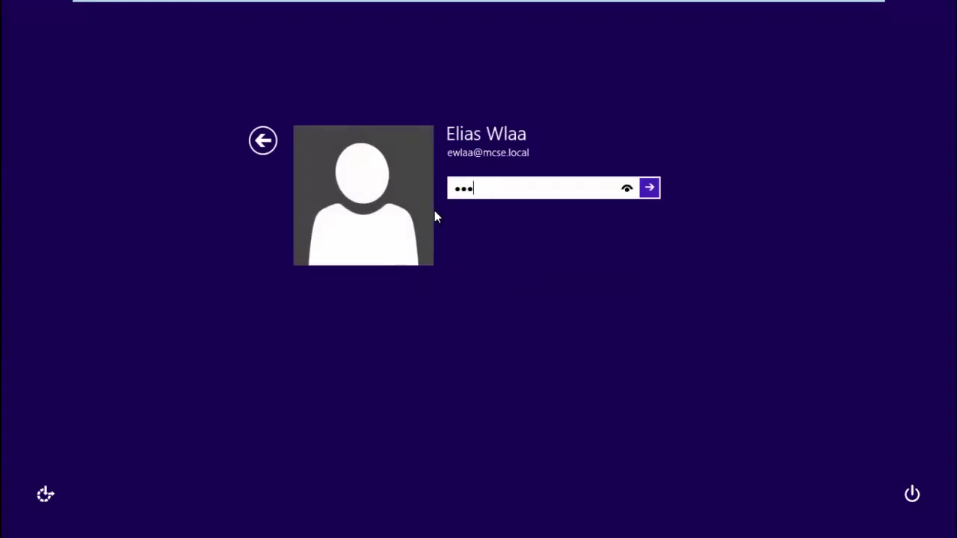
type("$")
key("BackSpace")
key("BackSpace")
key("BackSpace")
key("BackSpace")
type("Pa$$w")
key("Return")
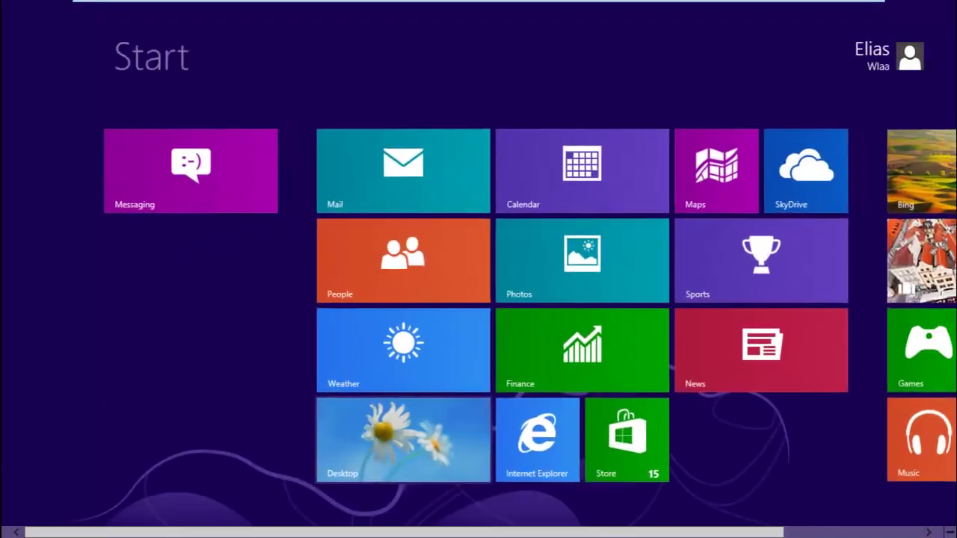
Try disconnecting the data (Z:) drive in File Explorer and dismiss the resulting error.
left_click(409, 422)
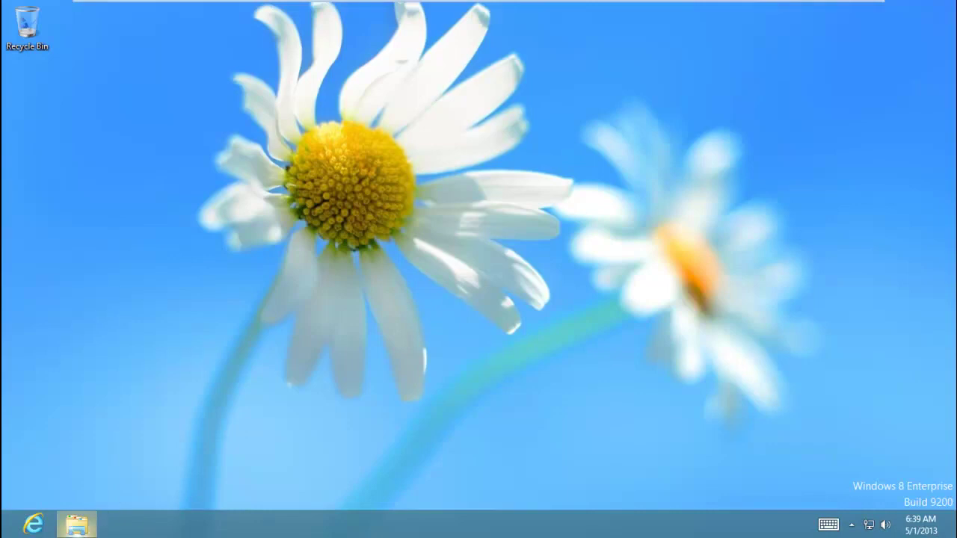
left_click(76, 524)
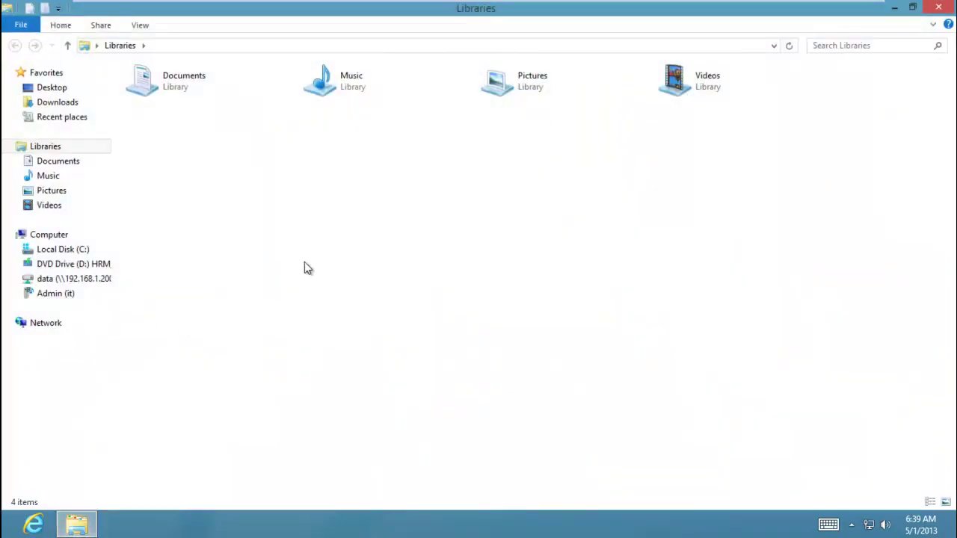
right_click(102, 292)
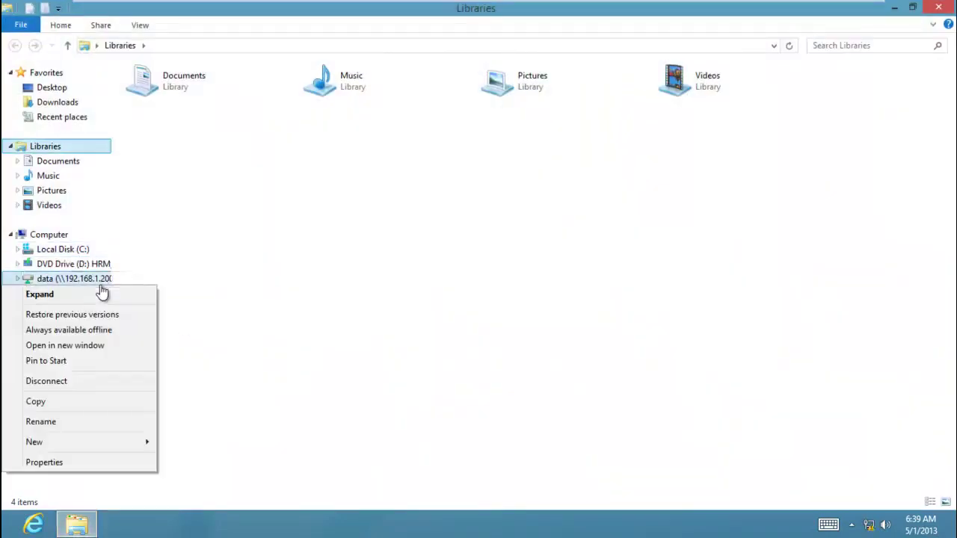
left_click(76, 393)
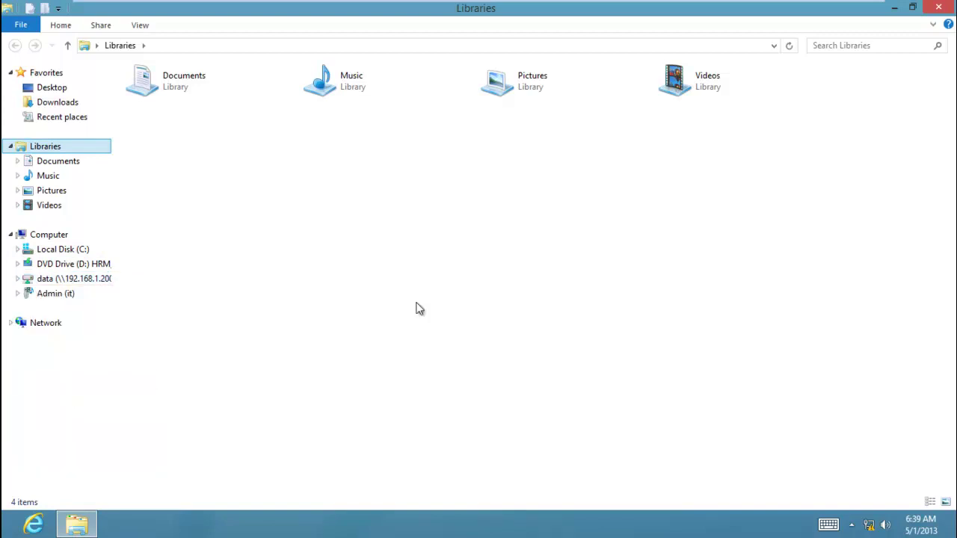
right_click(63, 281)
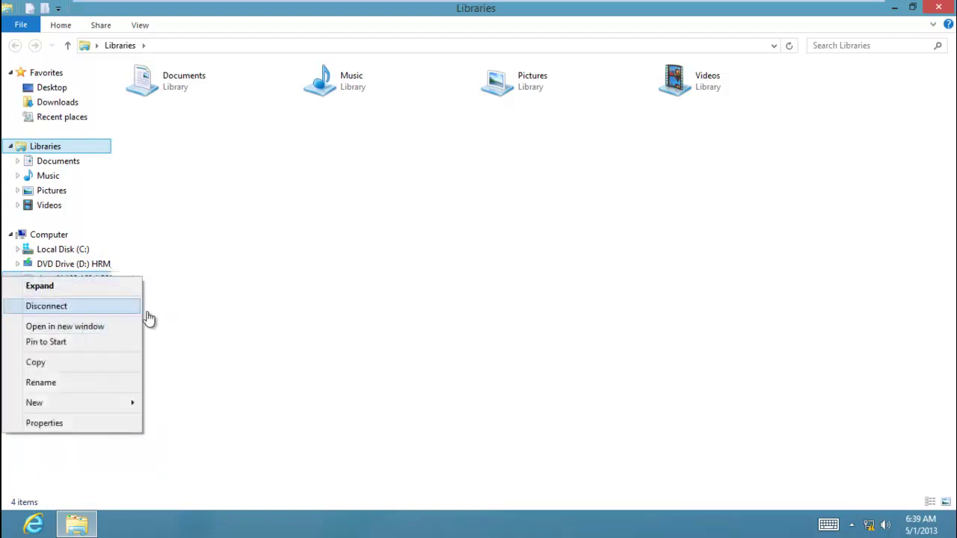
left_click(112, 307)
left_click(557, 314)
Close File Explorer and sign the user out from the Start screen.
left_click(939, 7)
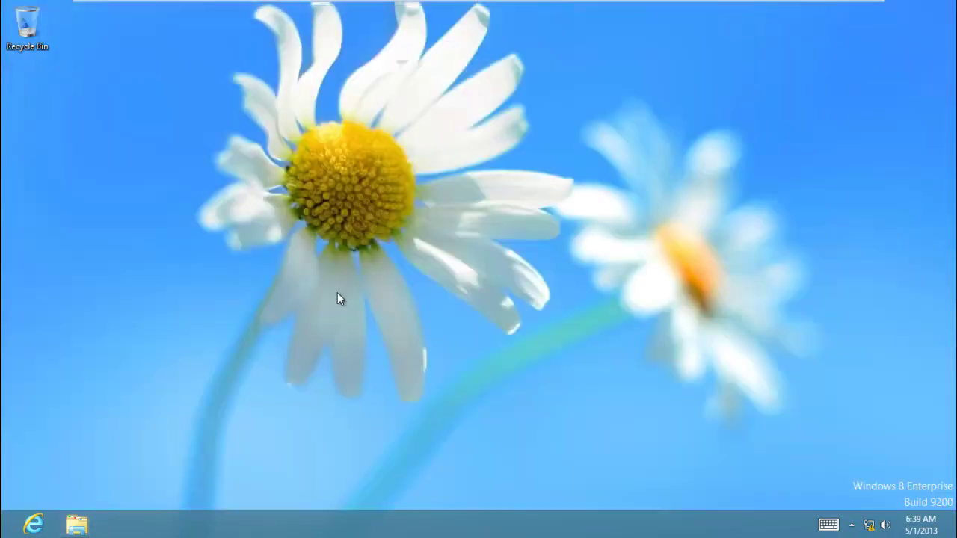
key("super")
left_click(858, 71)
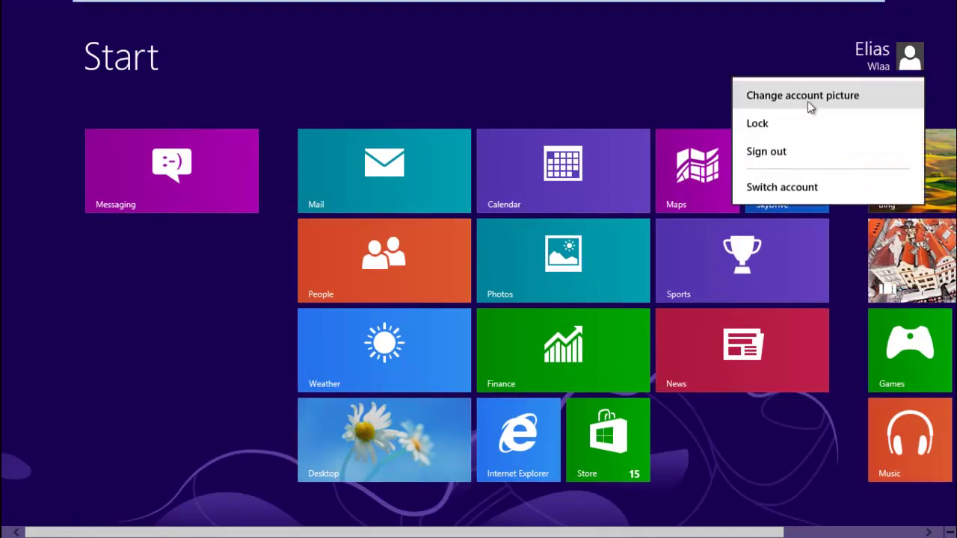
left_click(801, 156)
Open HR-Script's stored map.bat in Notepad from the Logon properties' Show Files folder.
left_click(222, 12)
left_click(596, 236)
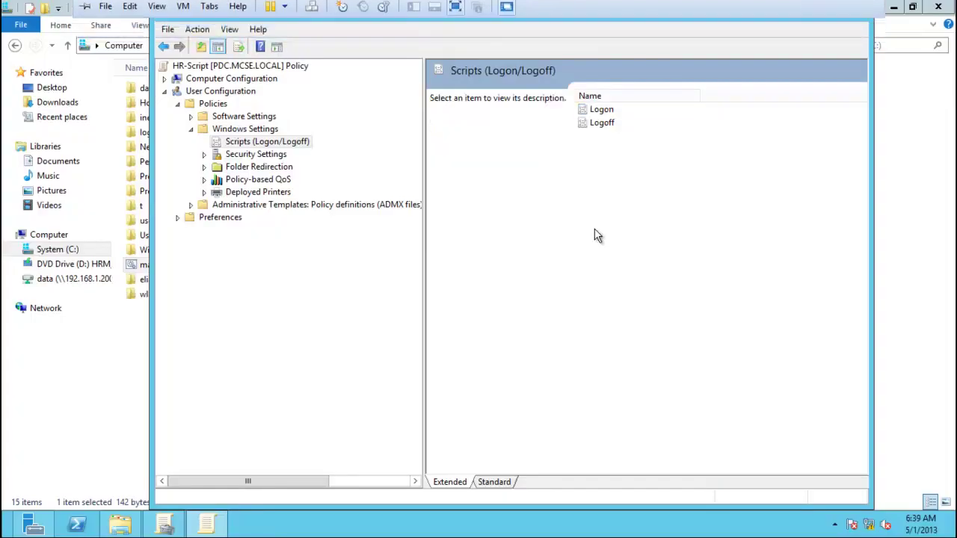
left_click(601, 112)
right_click(601, 117)
left_click(620, 124)
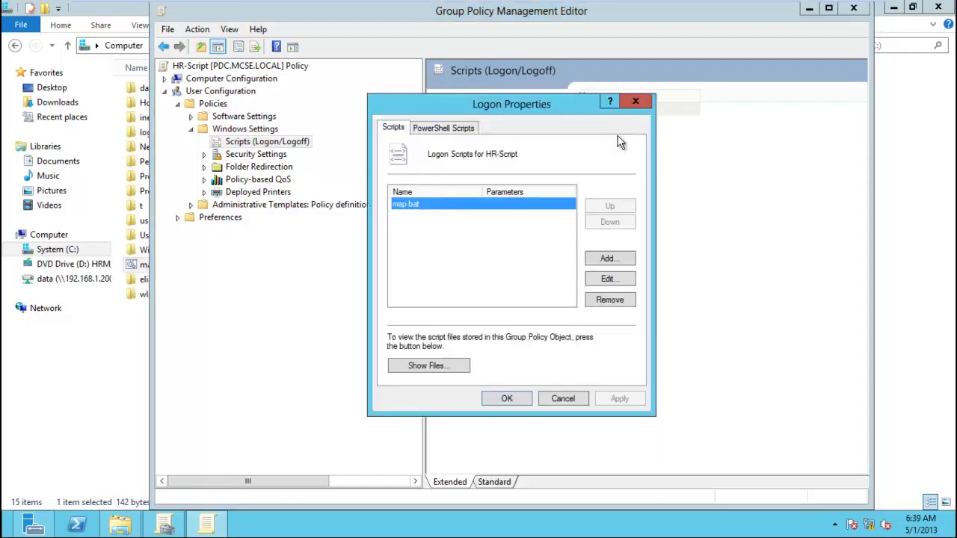
left_click(451, 376)
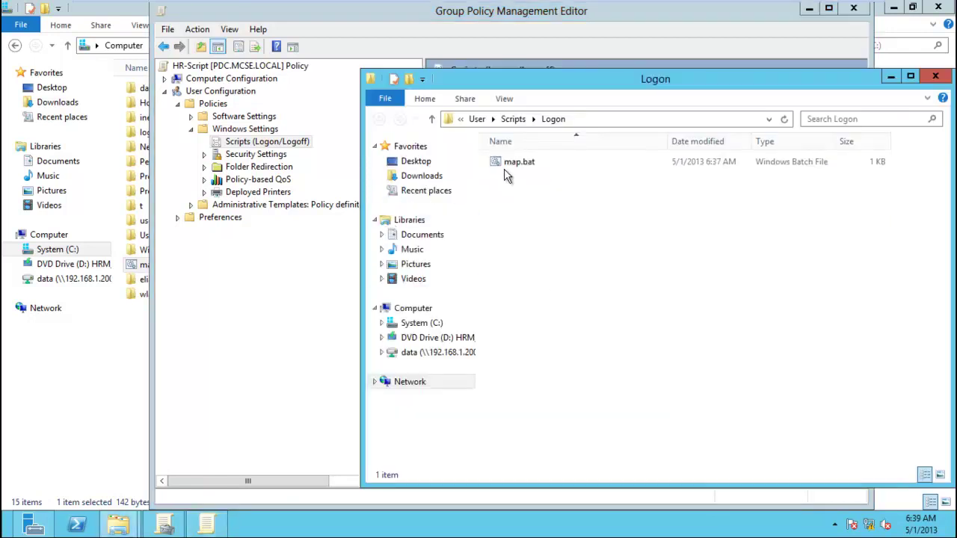
left_click(506, 165)
right_click(507, 169)
left_click(523, 179)
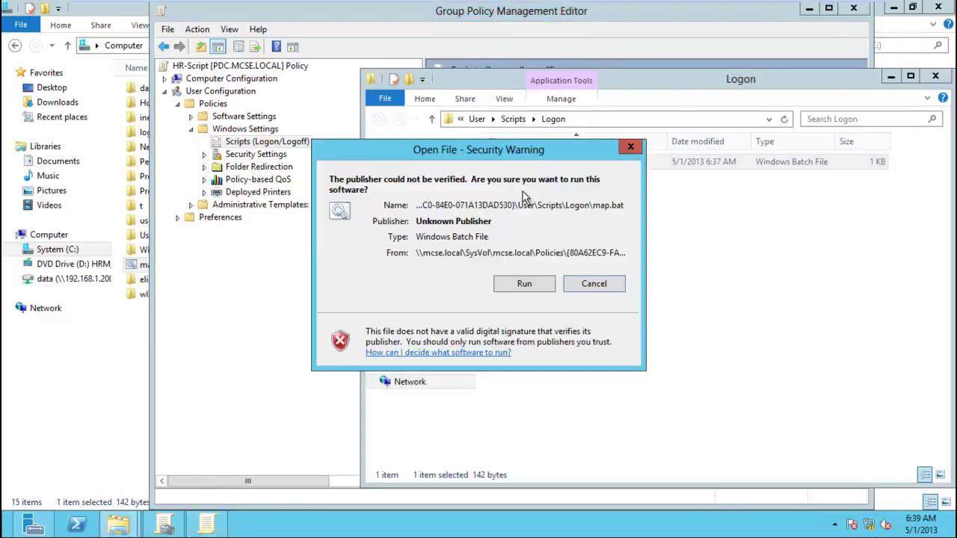
left_click(524, 288)
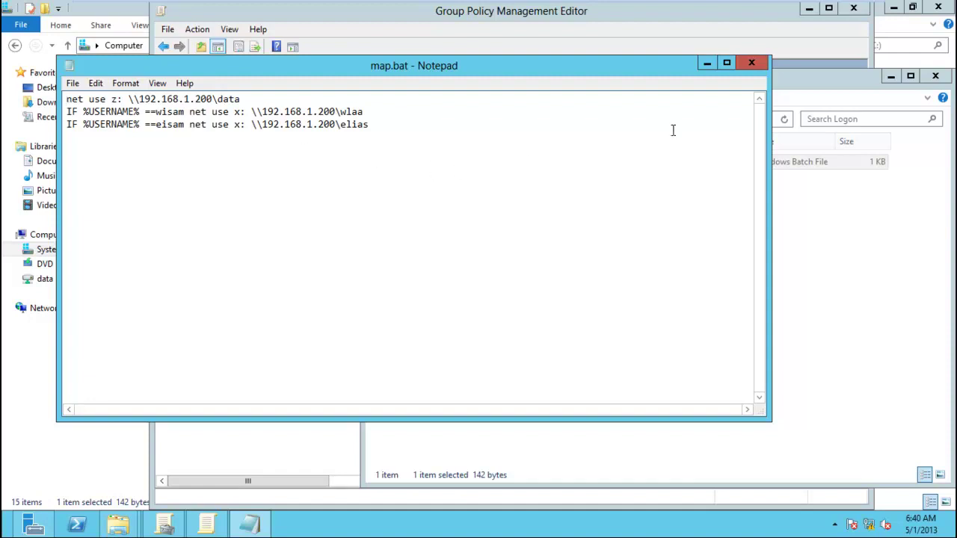
Close the map.bat script, refresh the Logon folder, test-run map.bat, then close the folder.
left_click(749, 65)
left_click(634, 252)
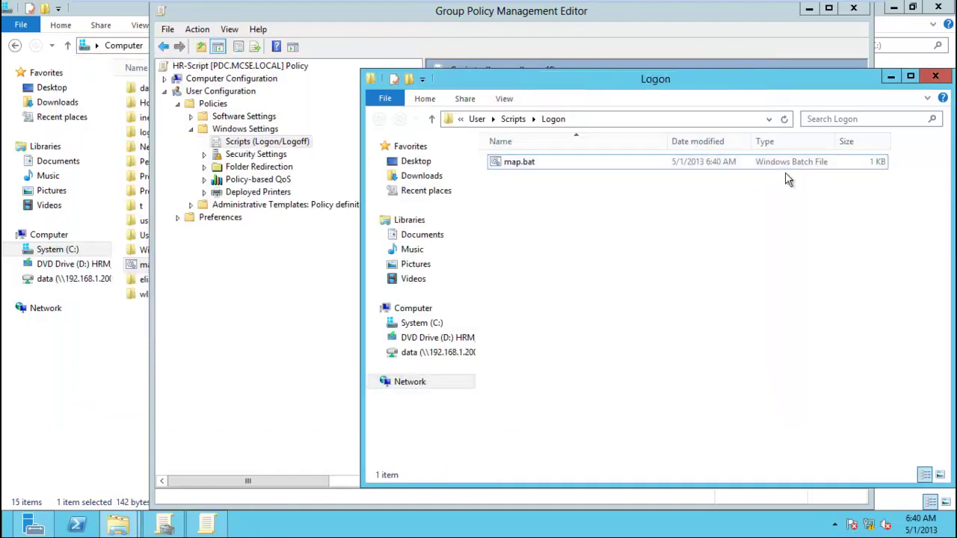
right_click(634, 252)
left_click(674, 302)
double_click(614, 164)
left_click(536, 284)
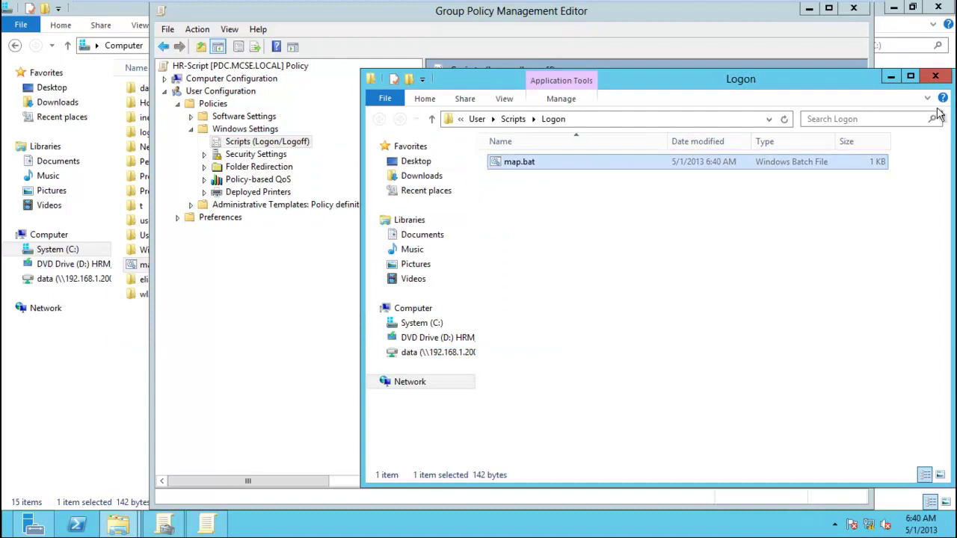
left_click(935, 76)
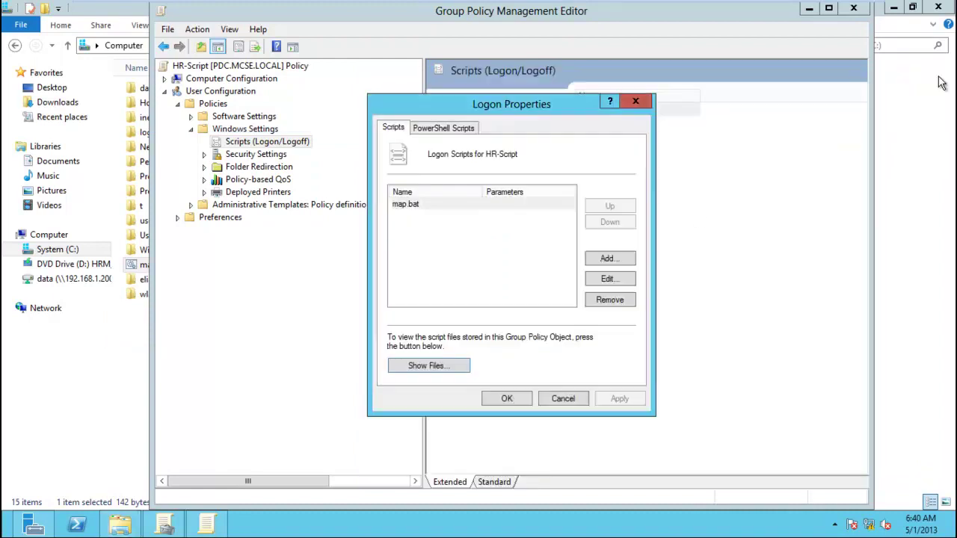
Add map.bat to the HR-Script logon scripts by browsing to it.
left_click(521, 270)
left_click(470, 204)
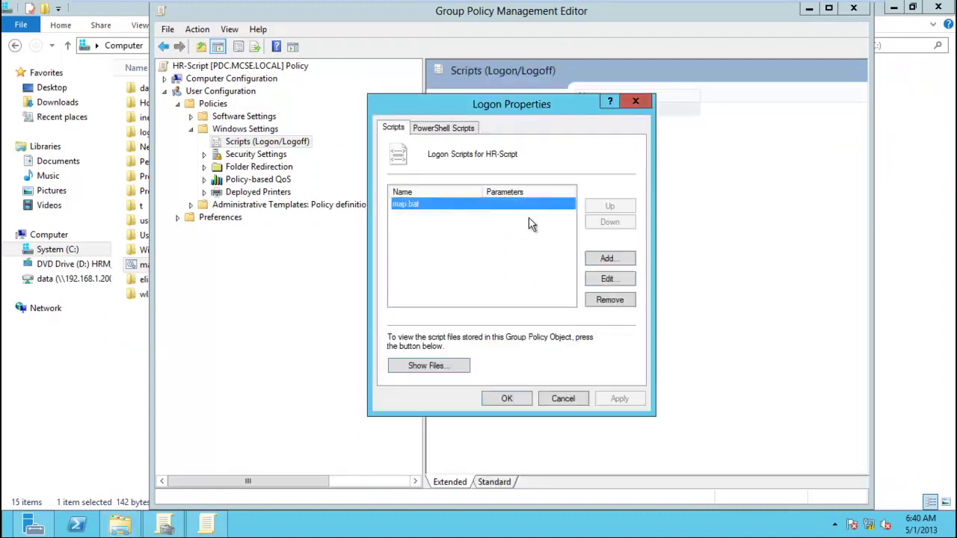
left_click(610, 258)
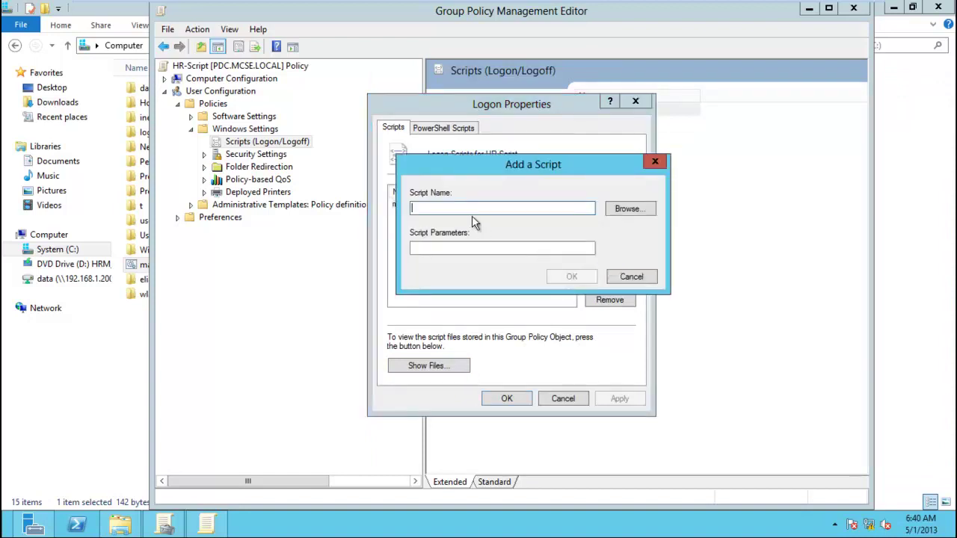
left_click(632, 207)
double_click(560, 248)
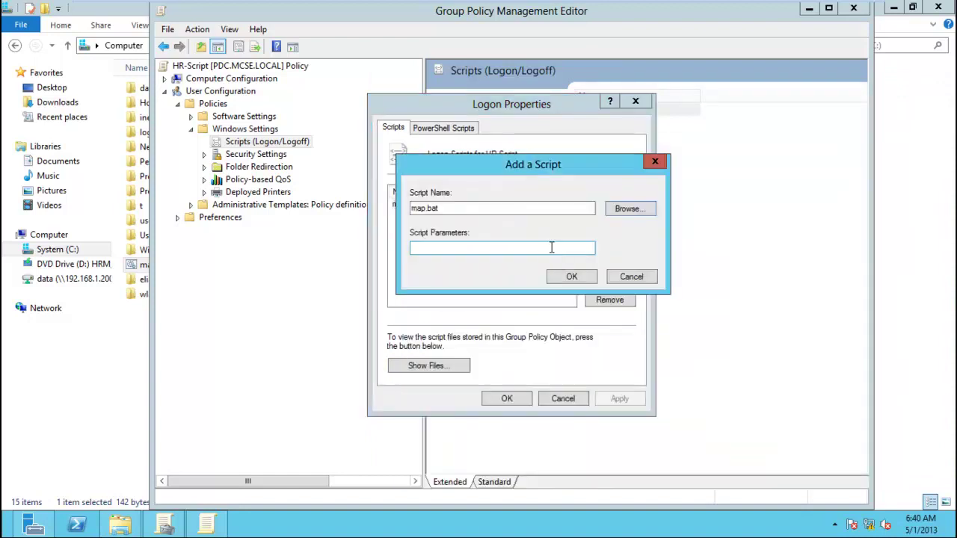
left_click(574, 277)
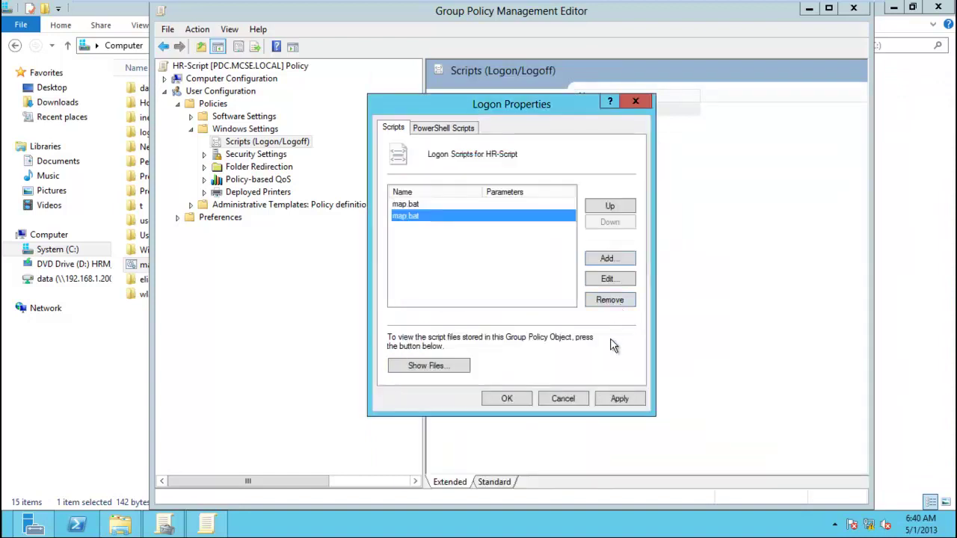
Remove the duplicate map.bat entry, then apply and close Logon Properties.
left_click(450, 207)
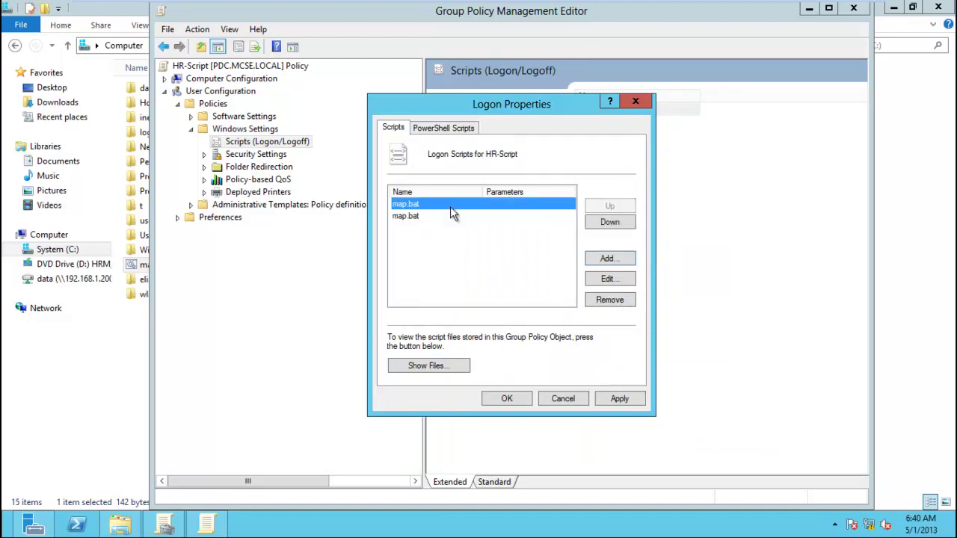
left_click(602, 299)
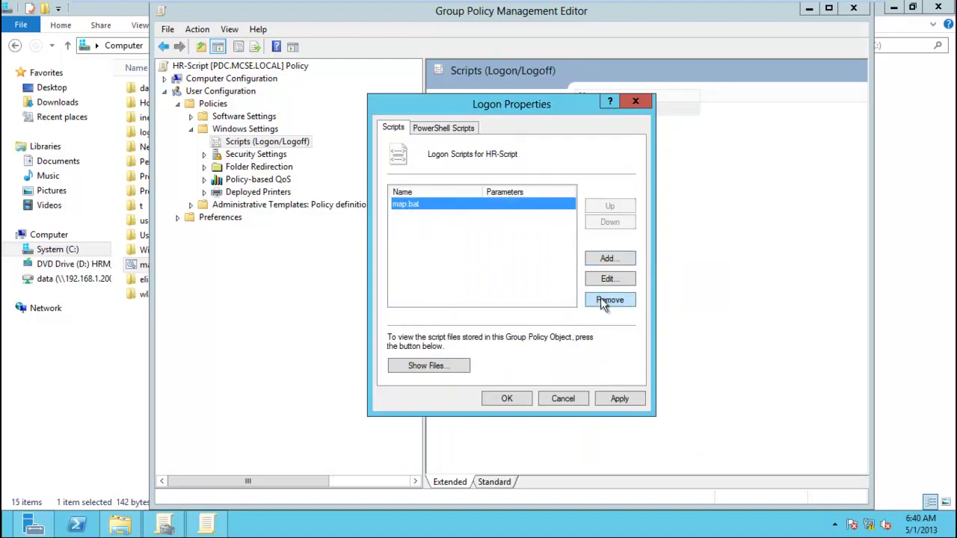
left_click(635, 399)
left_click(515, 401)
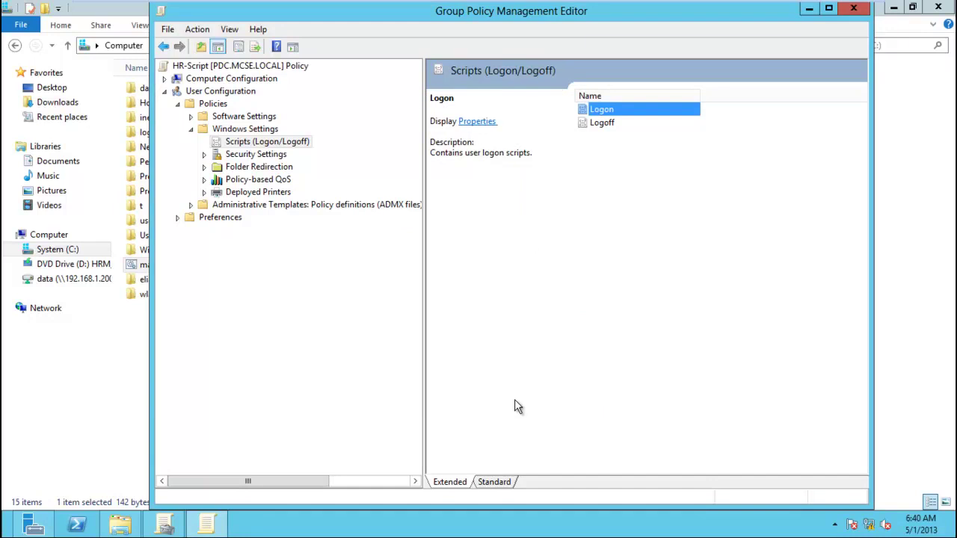
mouse_move(395, 6)
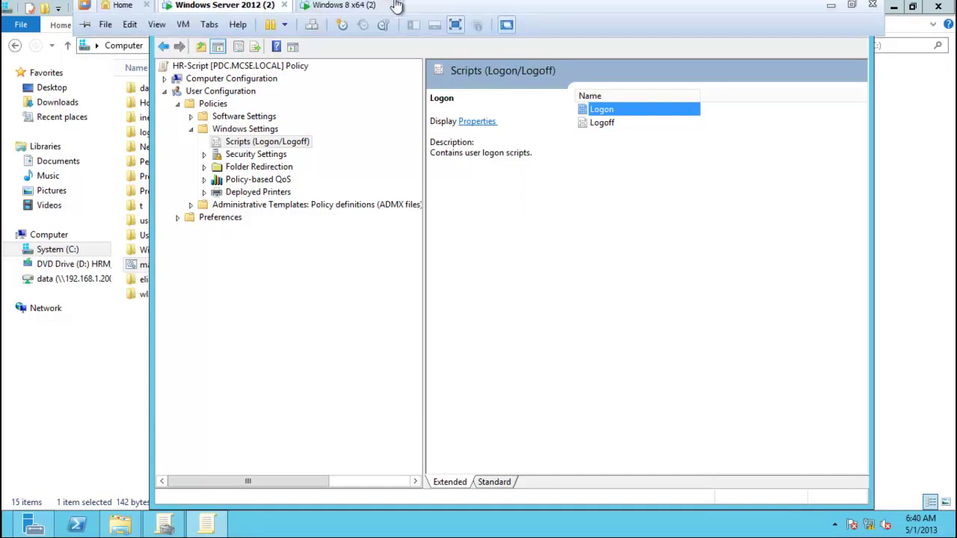
Switch to the Windows 8 x64 VM, sign in as the domain user, and open File Explorer.
left_click(349, 10)
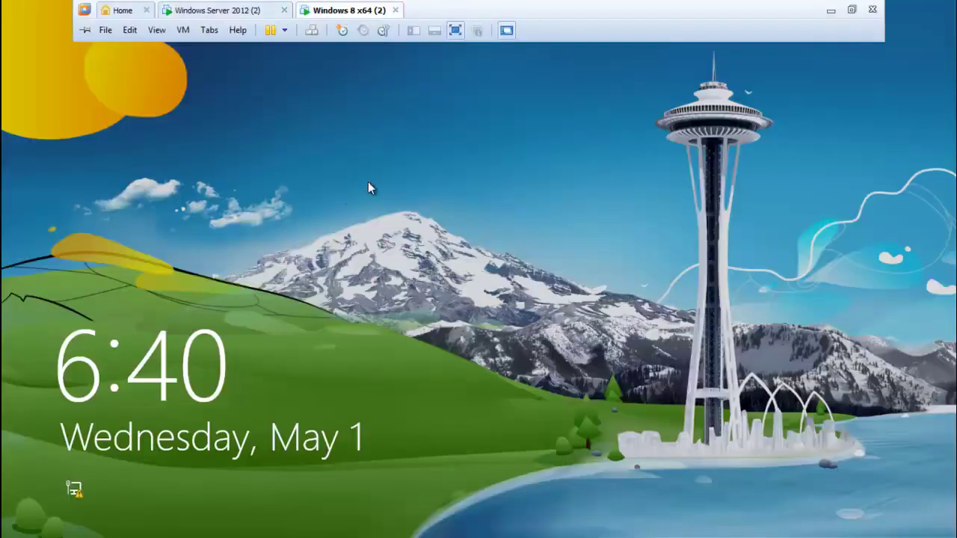
left_click(368, 184)
left_click(406, 199)
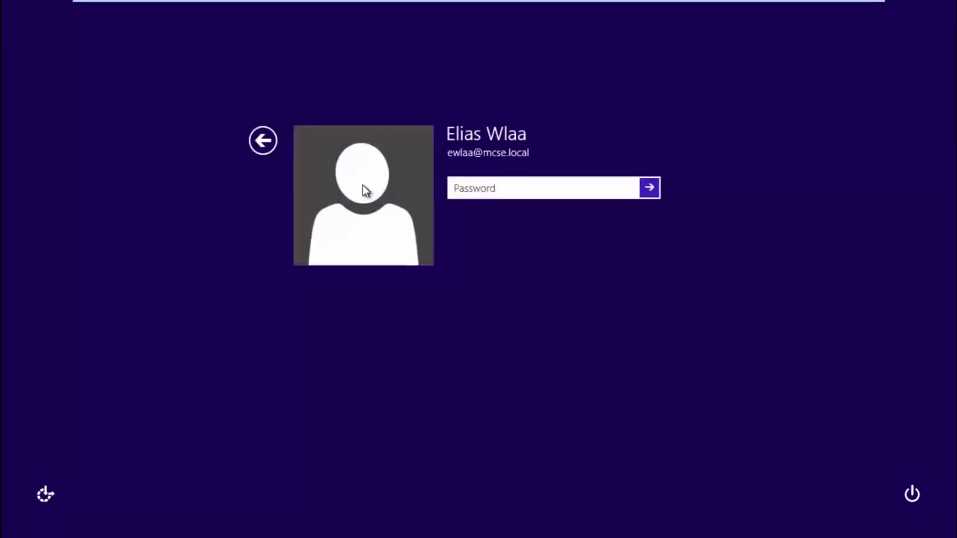
type("P@")
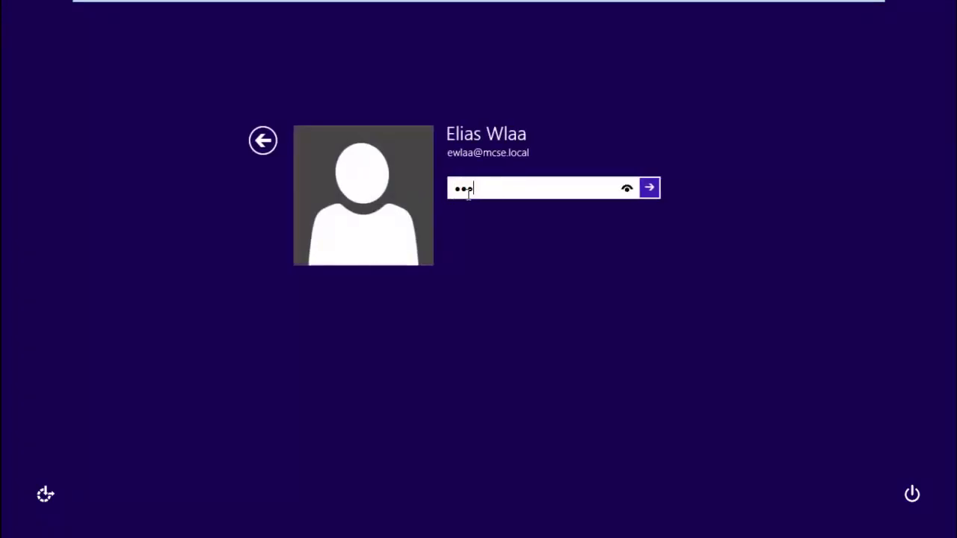
key("BackSpace")
key("BackSpace")
type("P@ssw")
key("Return")
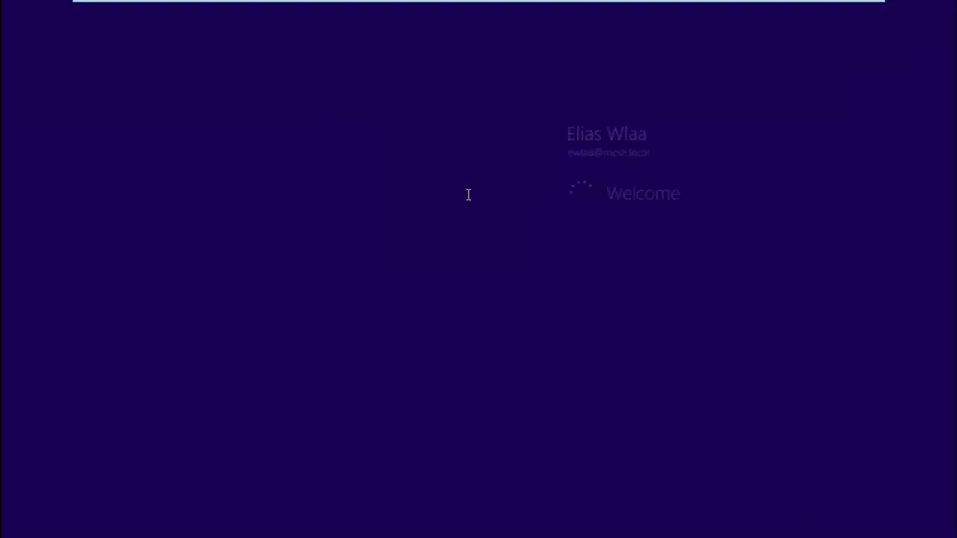
left_click(408, 430)
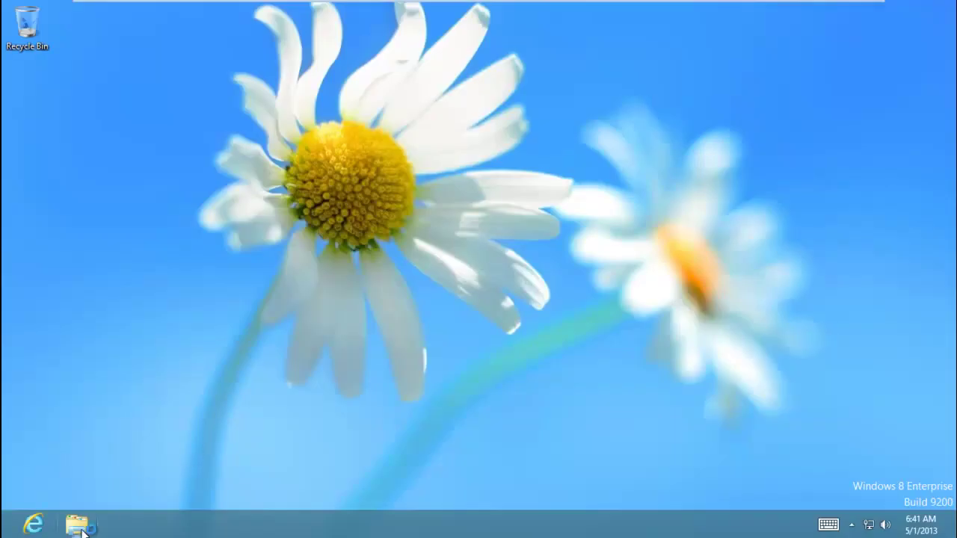
left_click(77, 524)
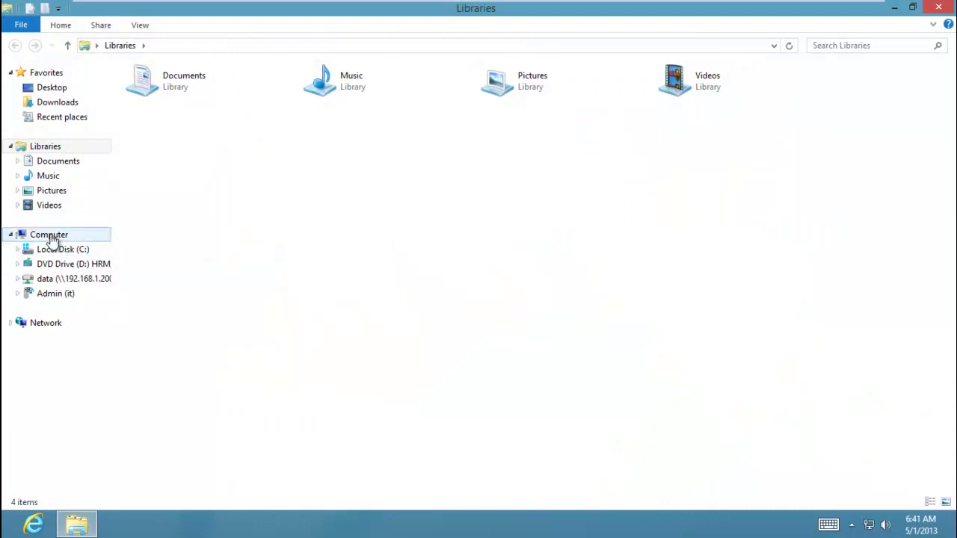
Check under Computer that data is mapped as Z:, then sign out from the Start screen.
left_click(49, 235)
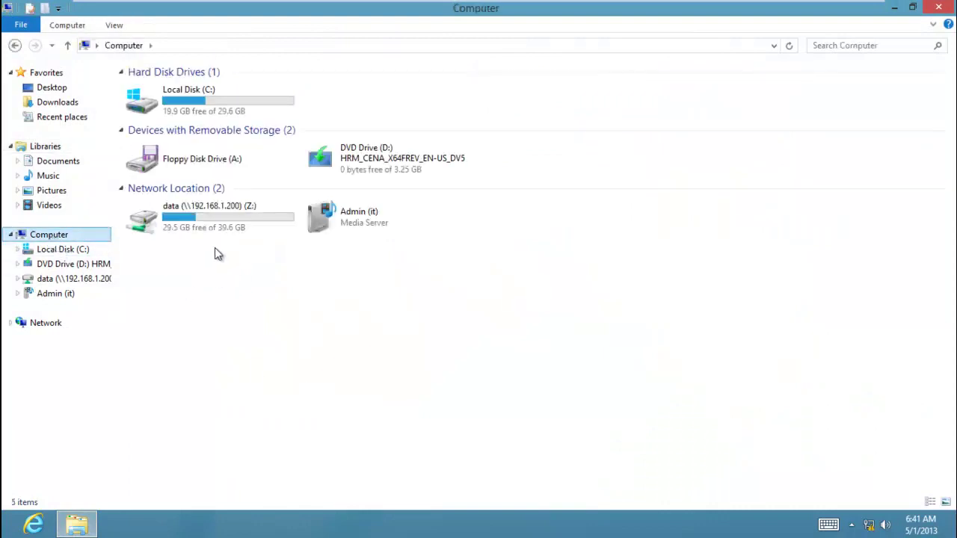
left_click(260, 228)
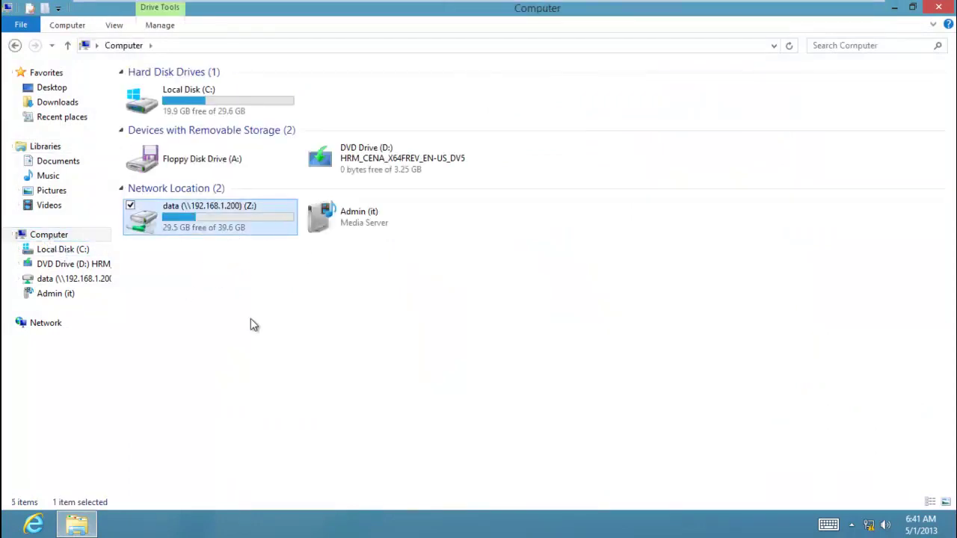
key("super")
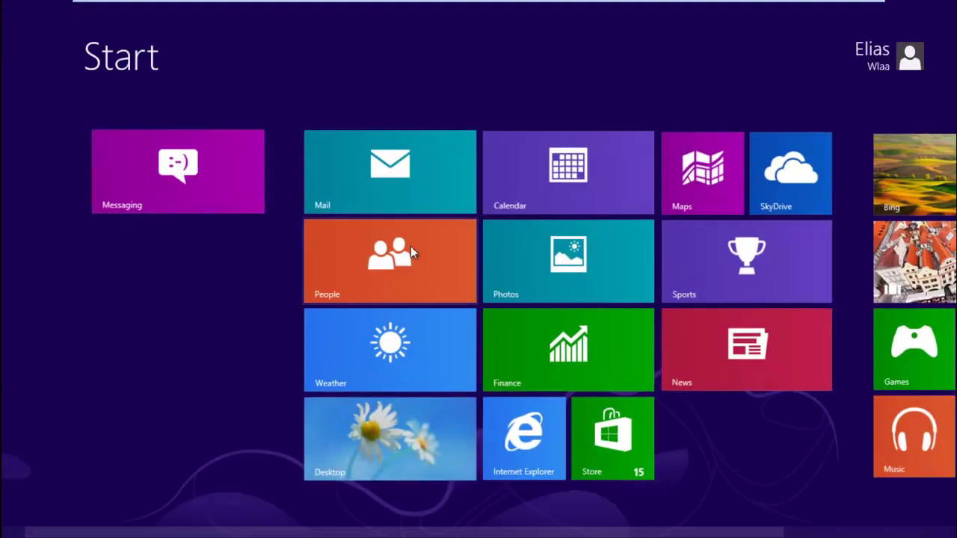
left_click(861, 68)
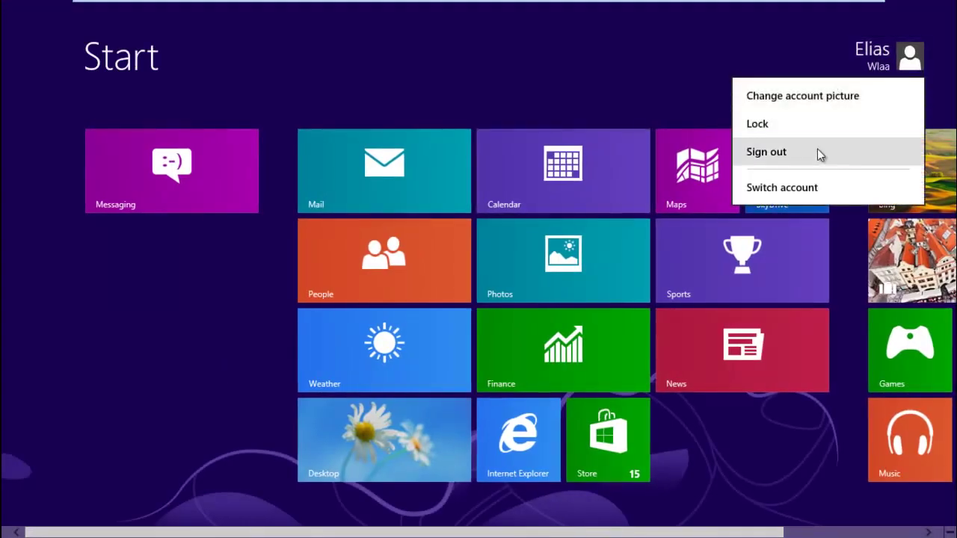
left_click(818, 152)
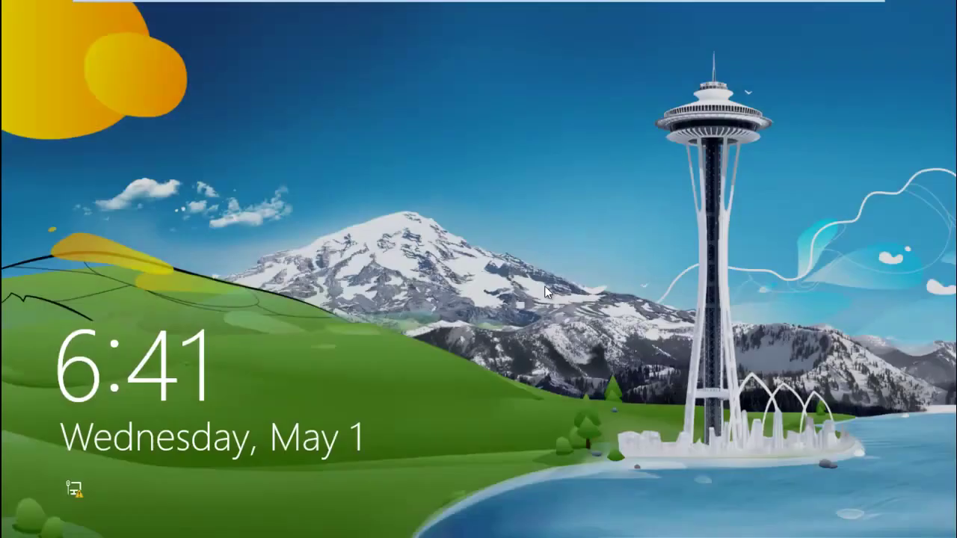
Sign in via Other user with a different mcse.local domain account and its password.
left_click(544, 286)
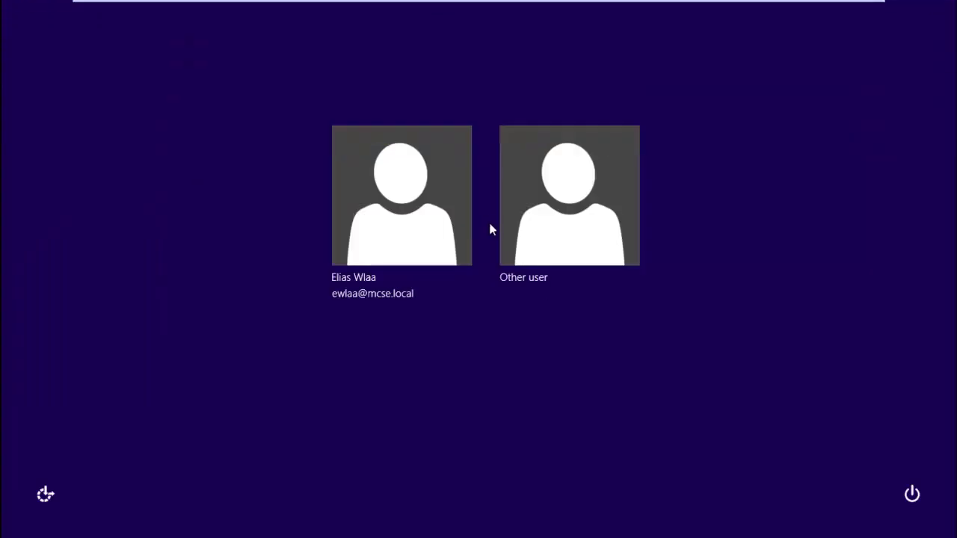
left_click(535, 223)
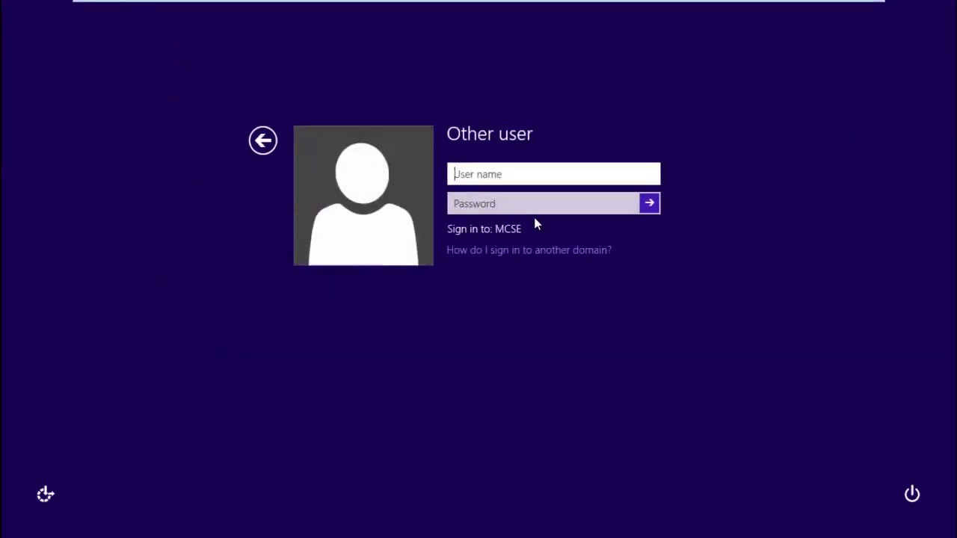
type("wis")
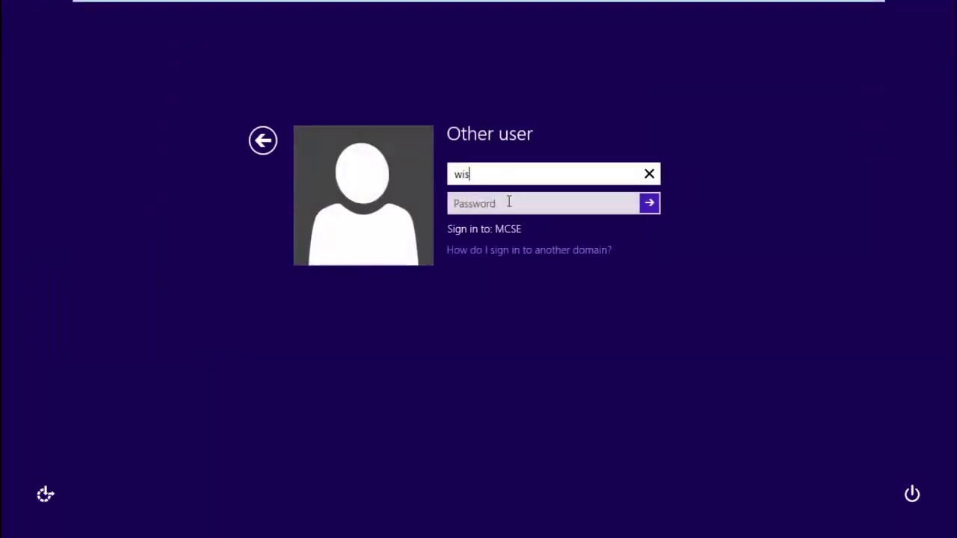
type("am@")
key("Tab")
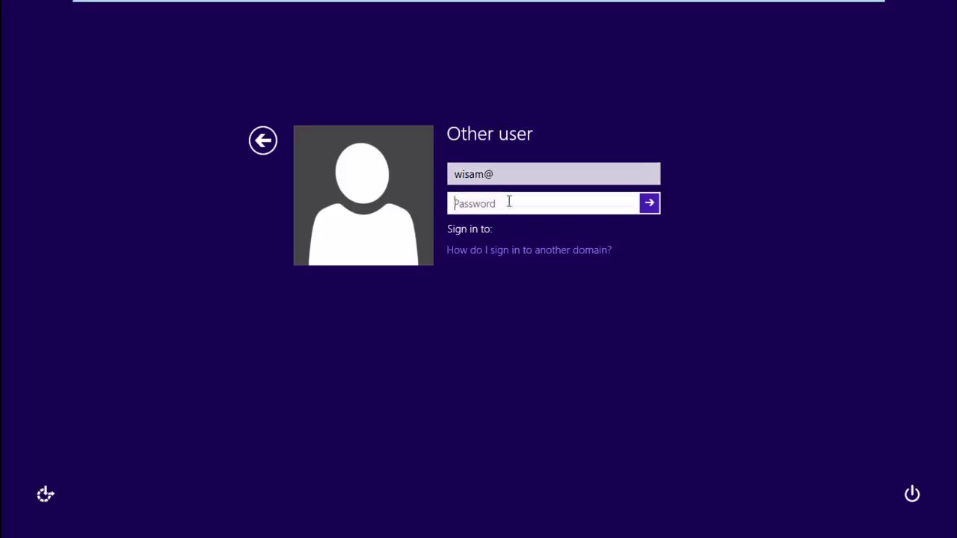
type("••••••••••")
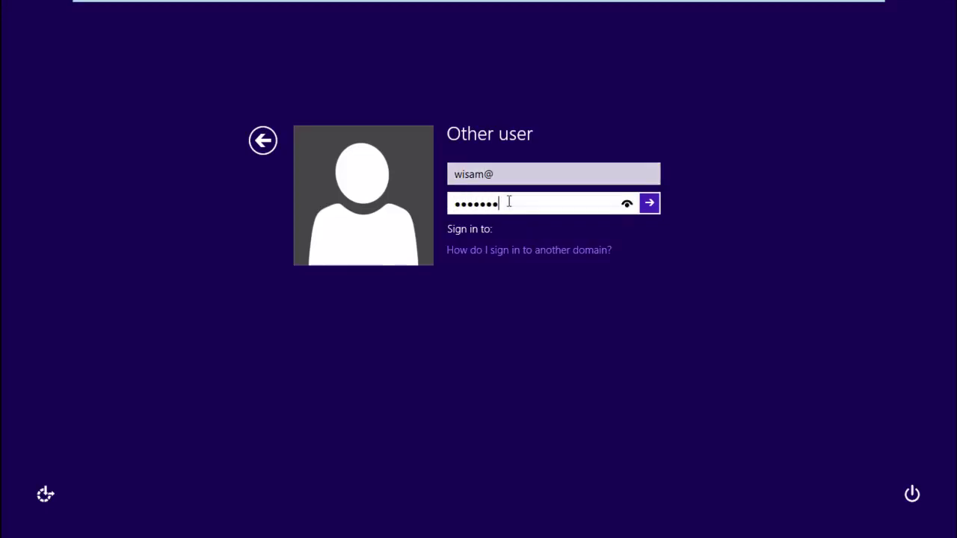
left_click(512, 172)
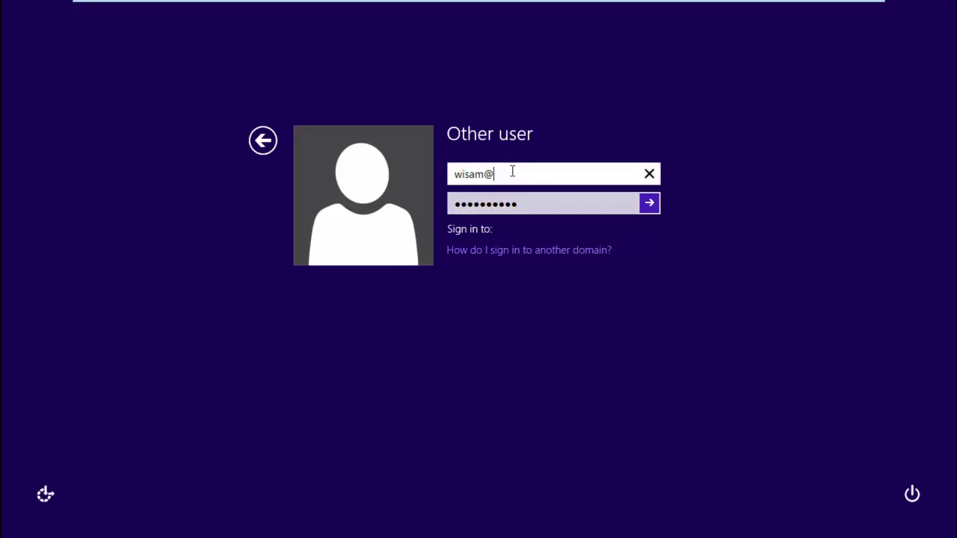
type("mcse.local")
key("Tab")
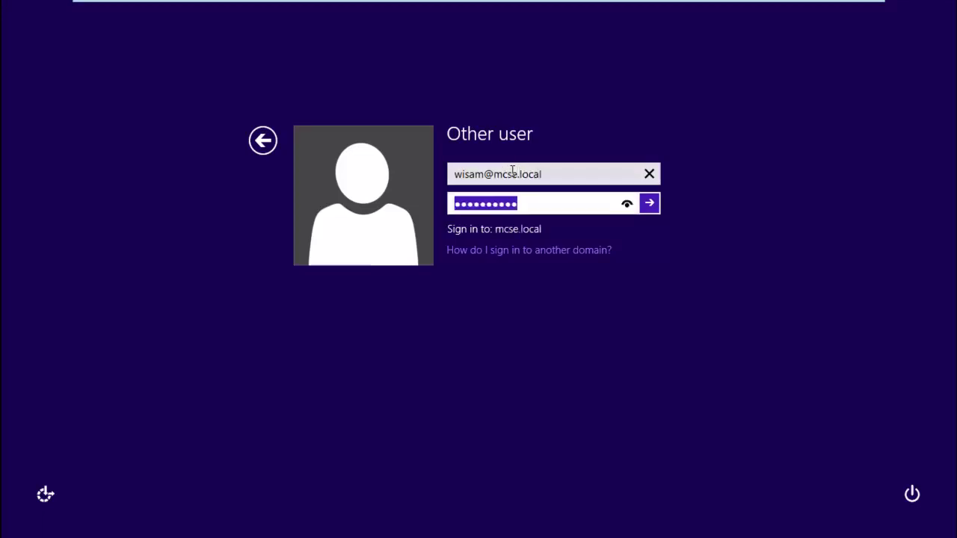
type("•••••••••")
key("Return")
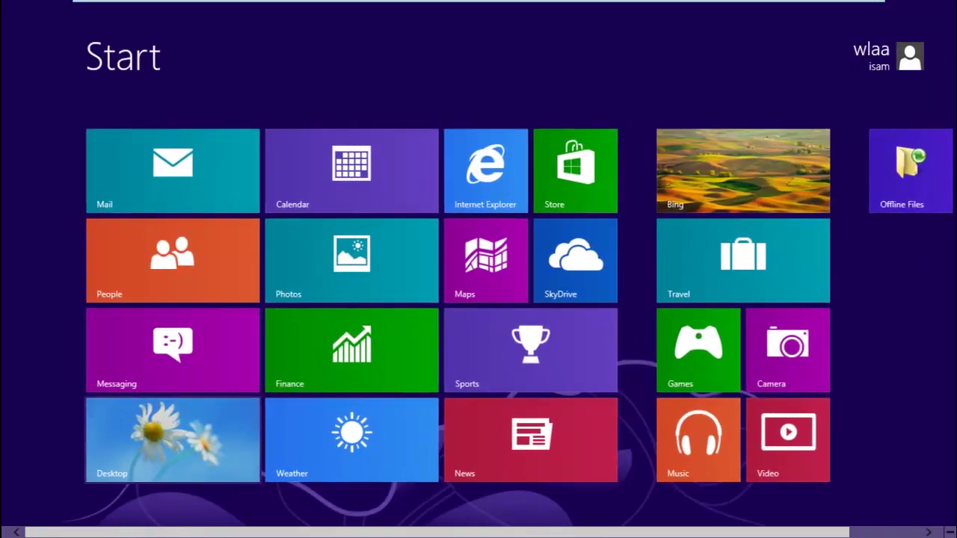
left_click(182, 449)
left_click(76, 524)
left_click(49, 236)
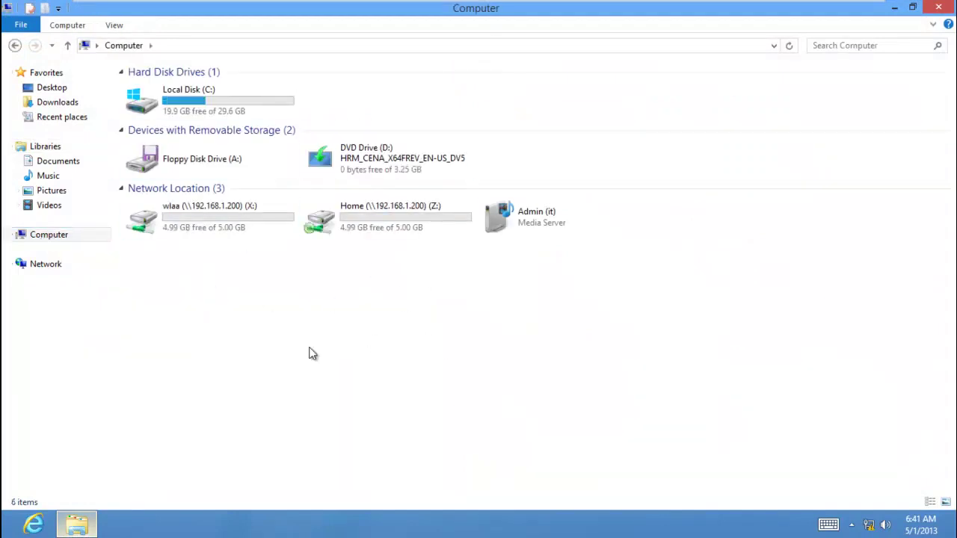
right_click(267, 345)
left_click(190, 406)
right_click(309, 337)
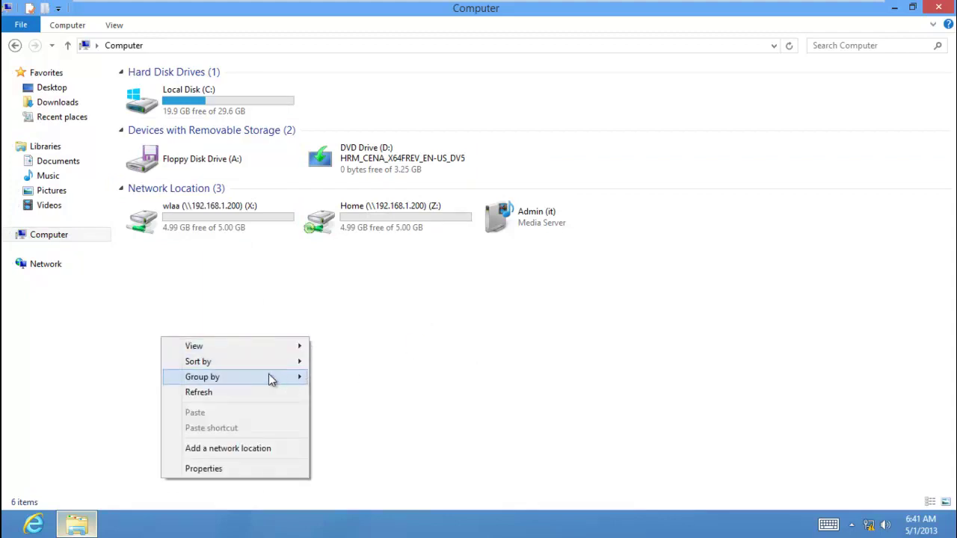
left_click(269, 394)
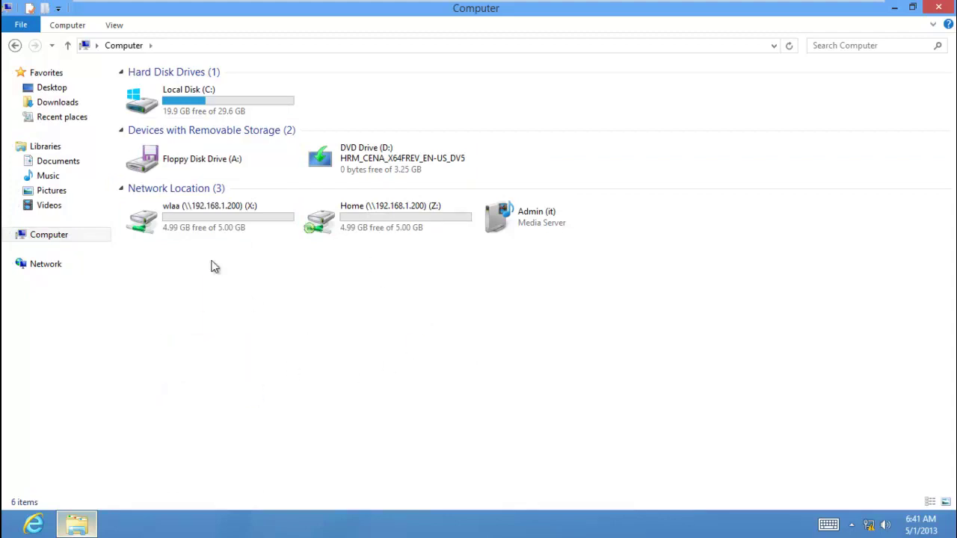
left_click(206, 232)
left_click(365, 231)
left_click(243, 224)
left_click(391, 226)
left_click(247, 231)
left_click(394, 229)
left_click(225, 220)
left_click(352, 231)
left_click(231, 223)
left_click(349, 237)
left_click(220, 229)
left_click(358, 234)
left_click(220, 228)
left_click(353, 231)
left_click(290, 230)
left_click(348, 223)
left_click(220, 227)
left_click(346, 228)
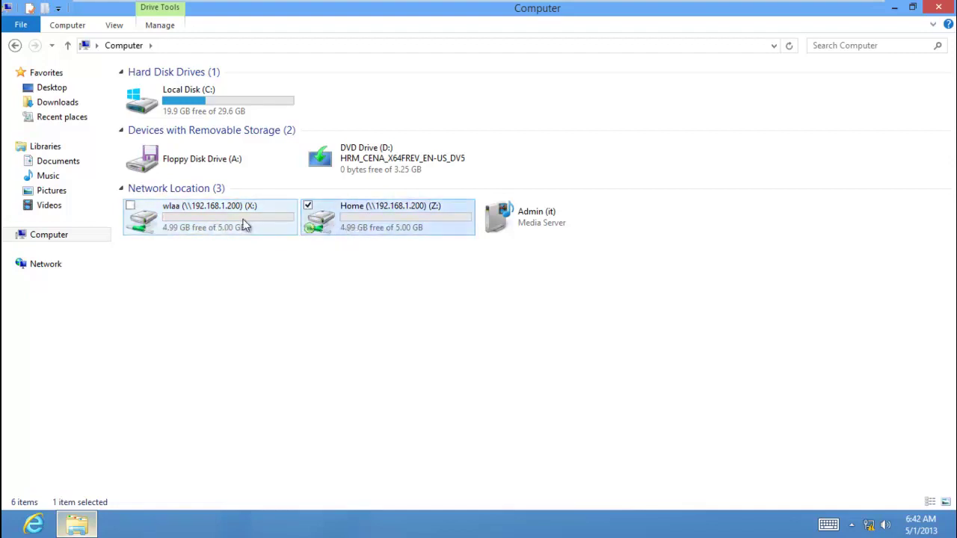
left_click(245, 226)
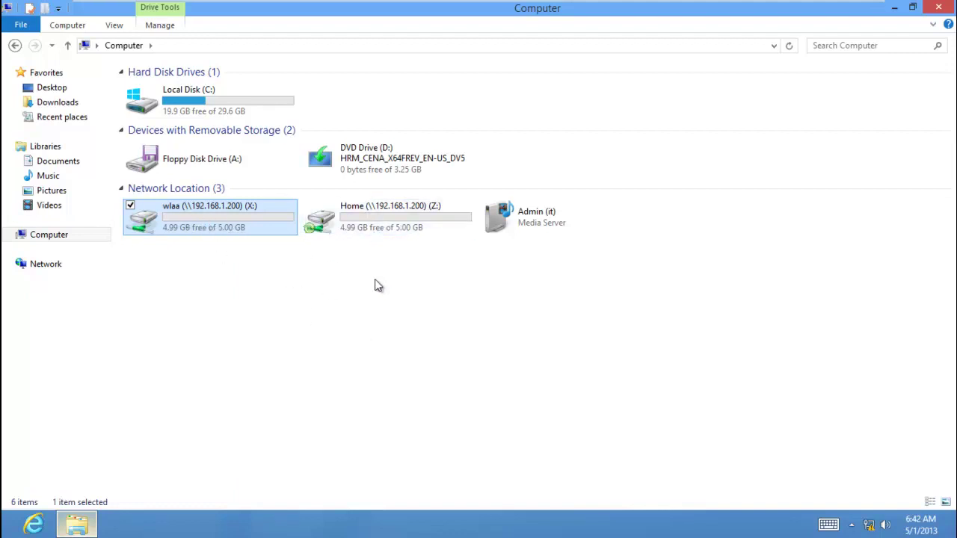
key("super")
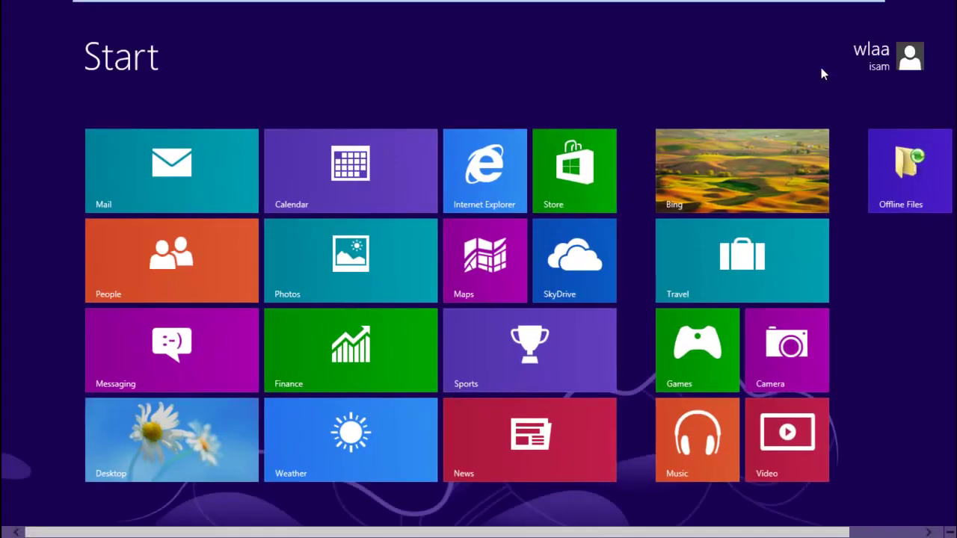
left_click(854, 66)
Sign out of the current account and choose Other user at the sign-in screen.
left_click(803, 154)
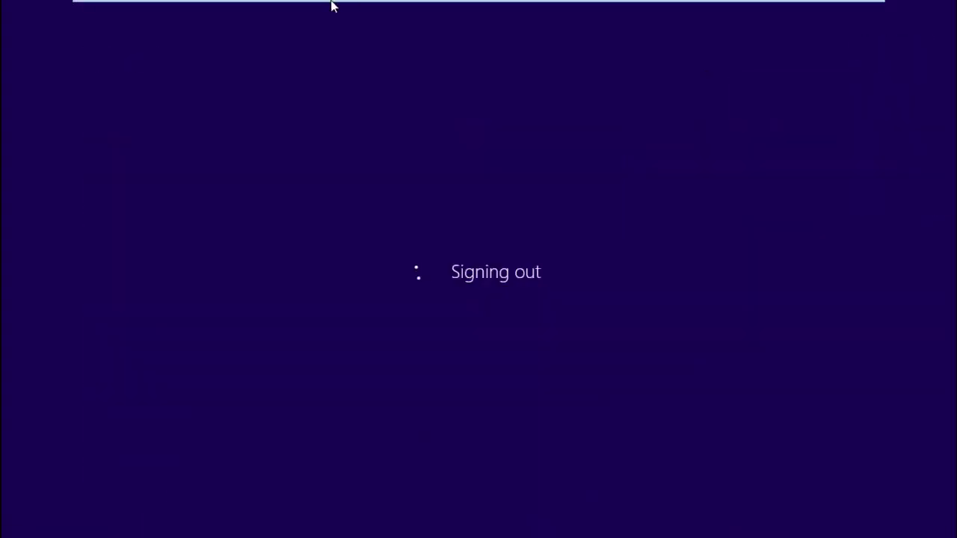
mouse_move(351, 3)
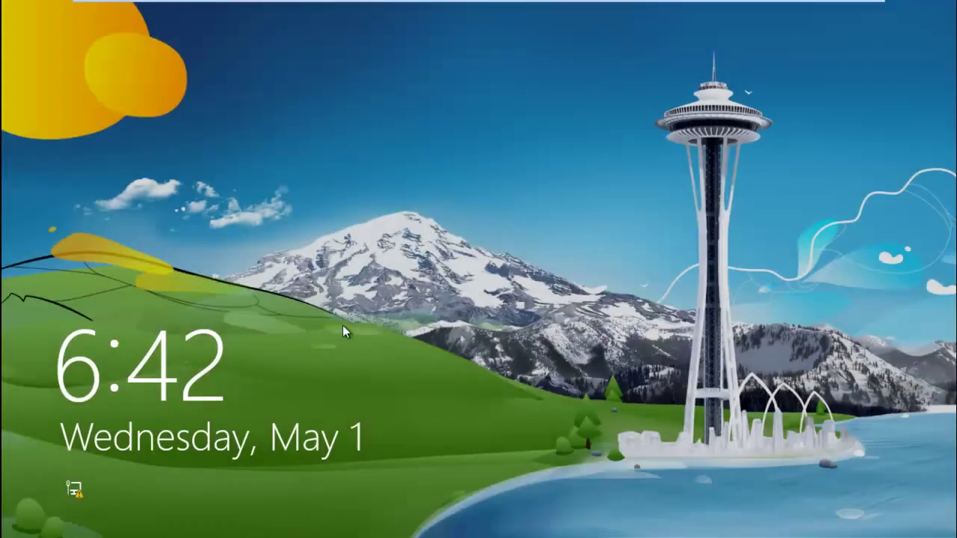
left_click(343, 326)
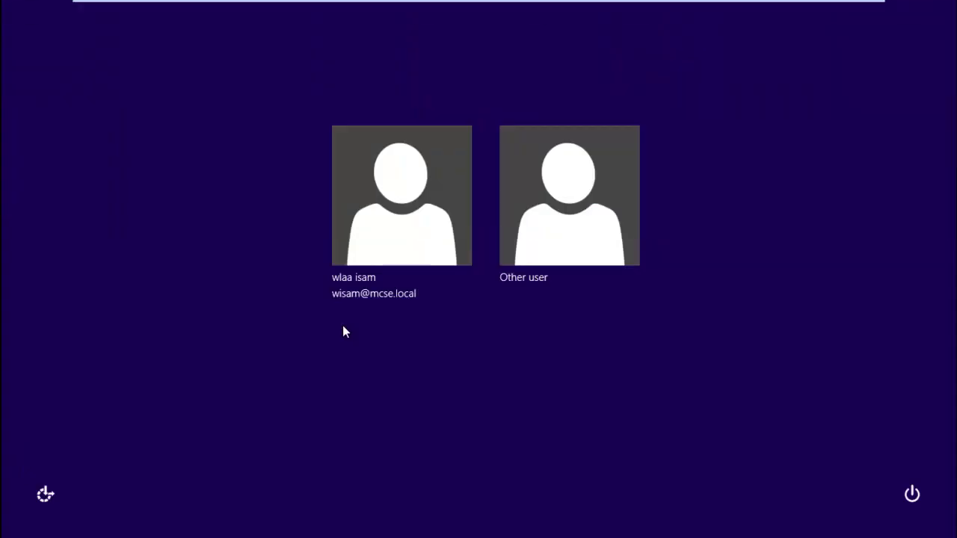
left_click(369, 228)
left_click(264, 142)
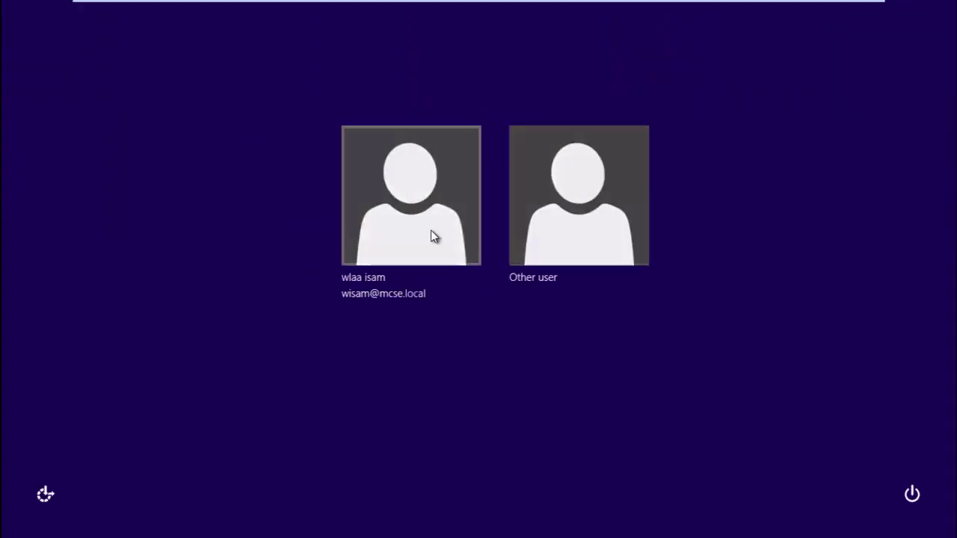
left_click(568, 241)
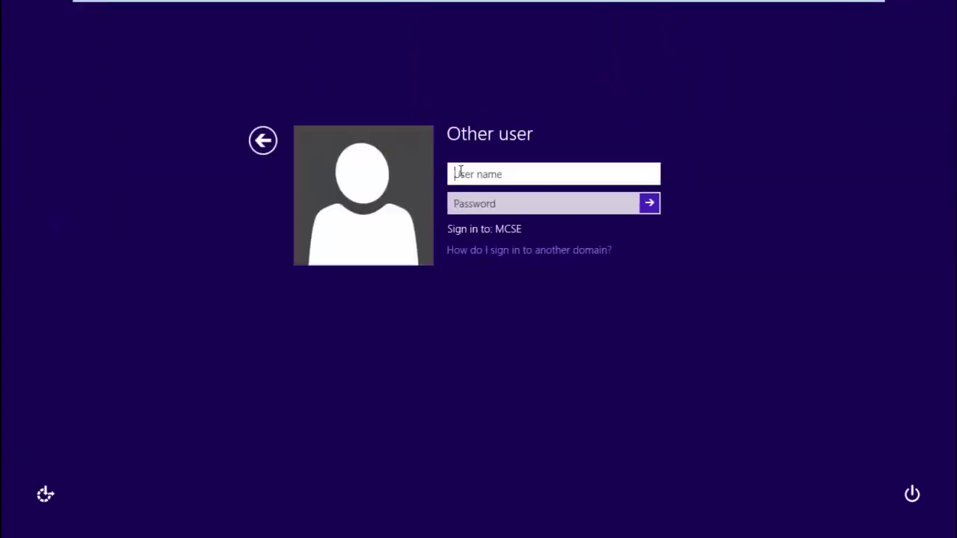
type("eliads")
key("BackSpace")
key("BackSpace")
key("BackSpace")
type("lwlaa")
key("Tab")
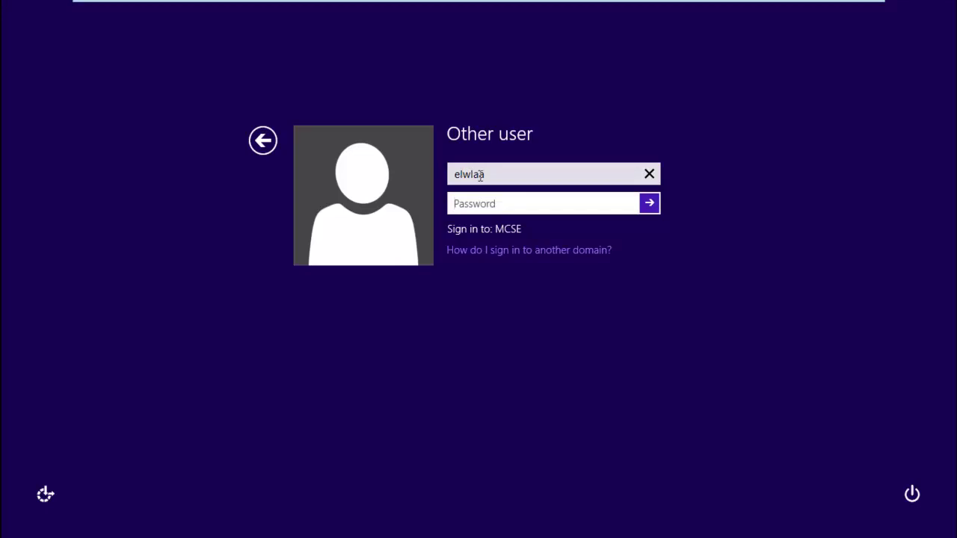
left_click(498, 175)
type("@")
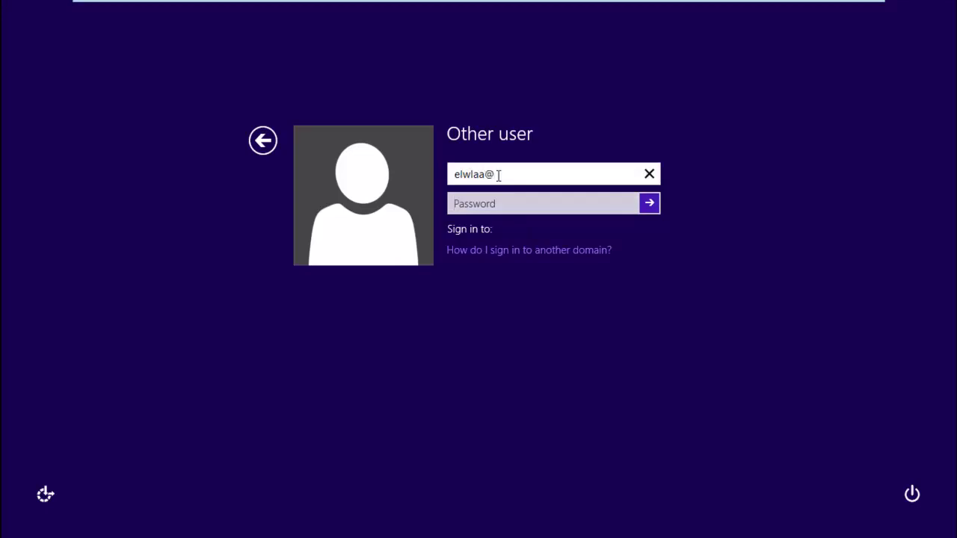
type("mcse.local")
key("Tab")
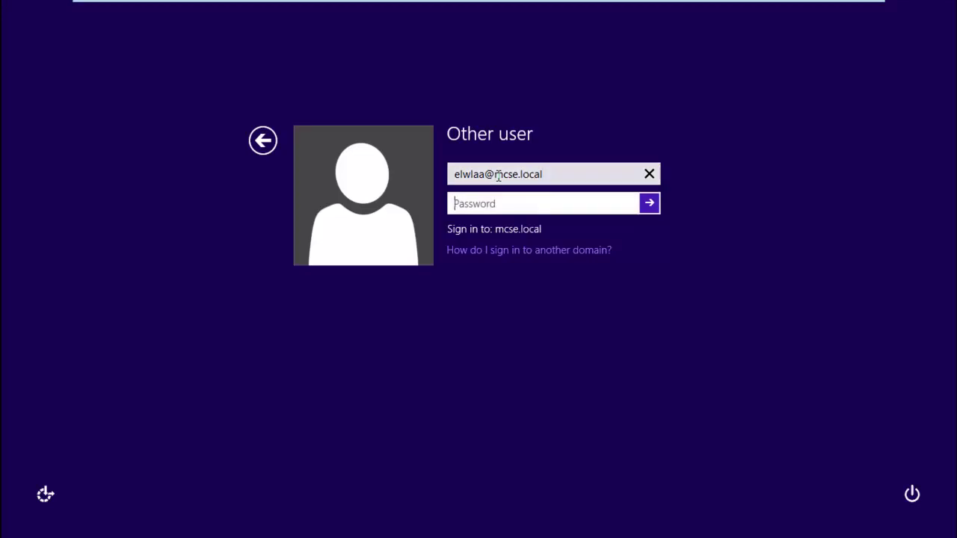
type("••••••")
type("•")
key("Return")
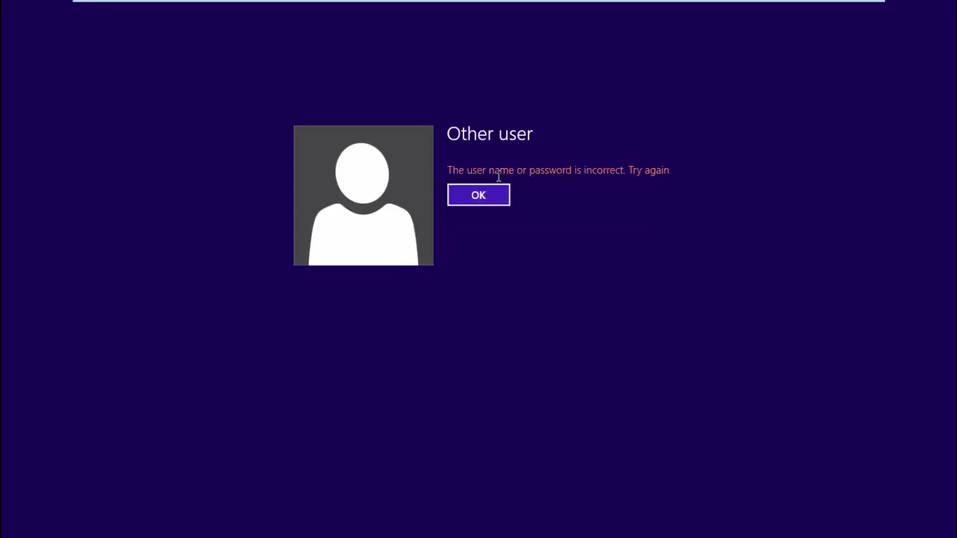
Retype the password and fix the username until the sign-in reaches the desktop.
key("Return")
type("•••••")
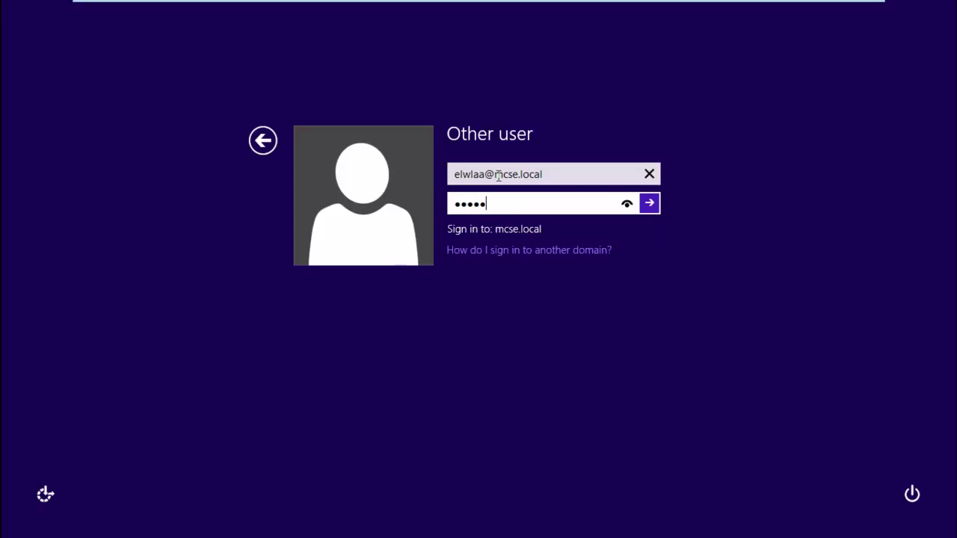
type("•••")
key("Return")
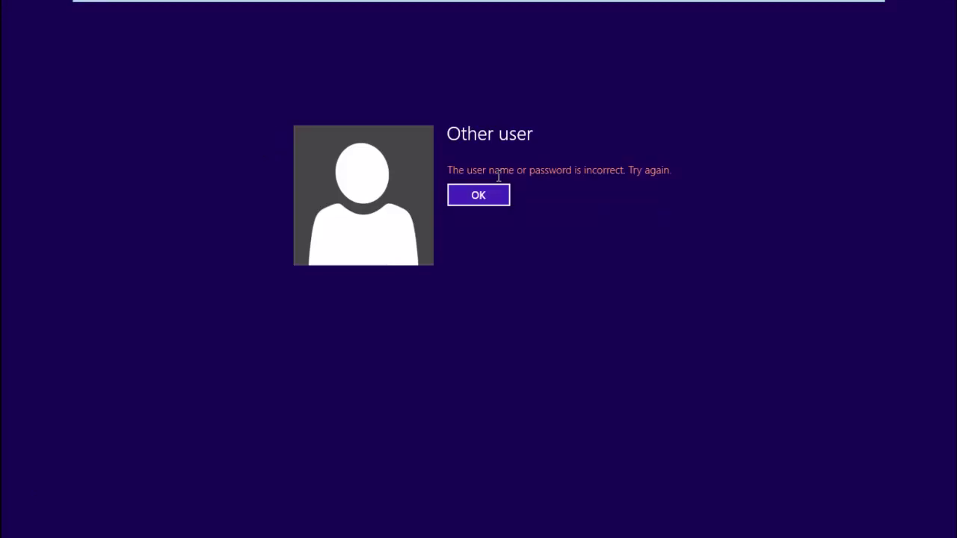
key("Return")
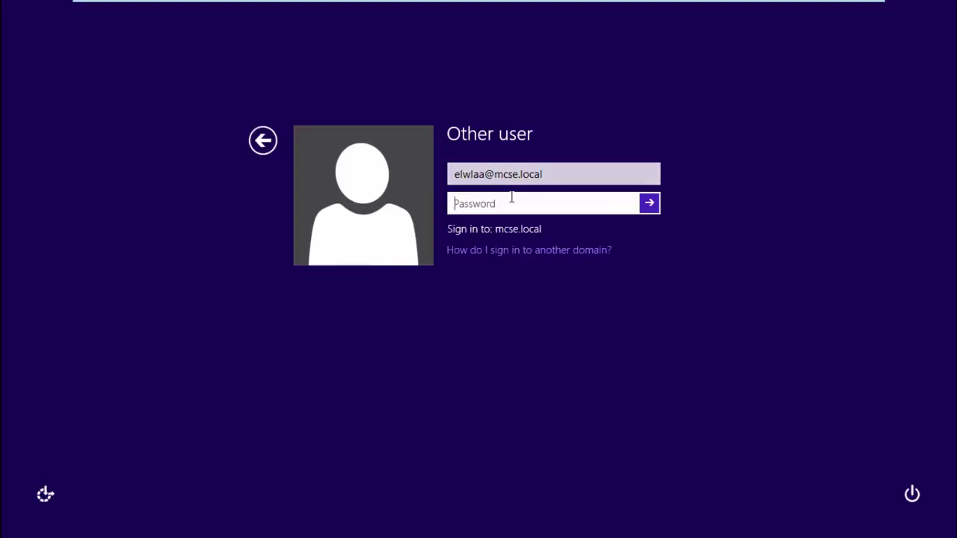
left_click(466, 175)
key("BackSpace")
left_click(484, 204)
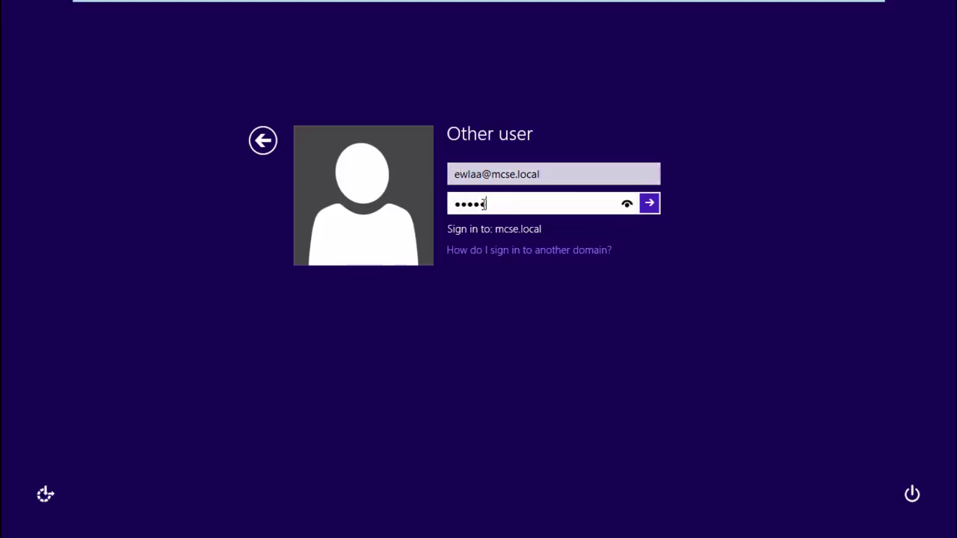
key("Return")
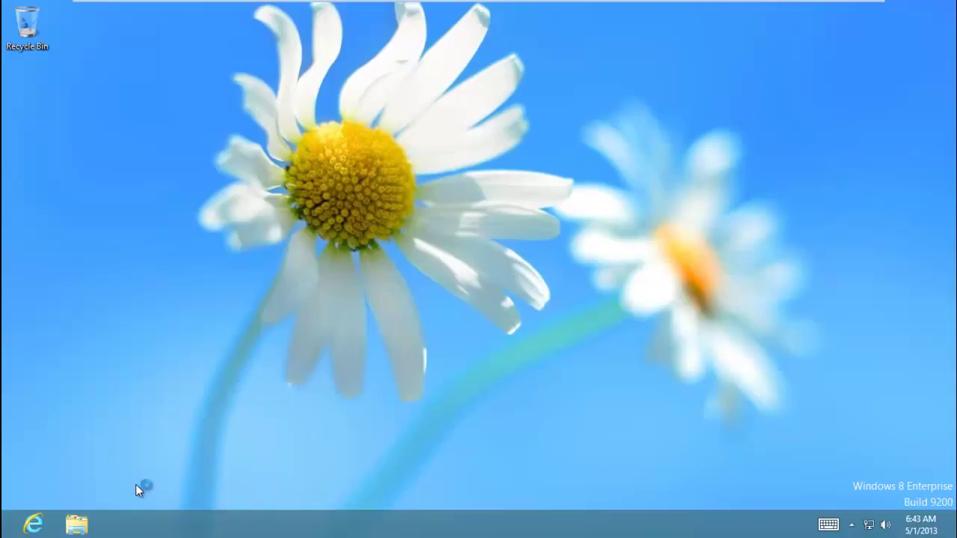
Check that the new user's Computer view shows only data (Z:), then return to the Windows Server 2012 VM.
left_click(81, 522)
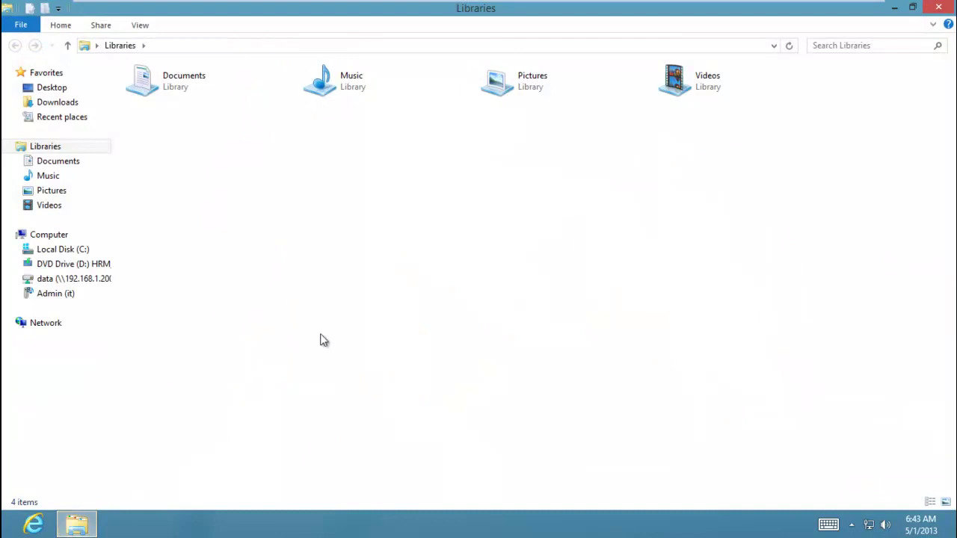
left_click(54, 237)
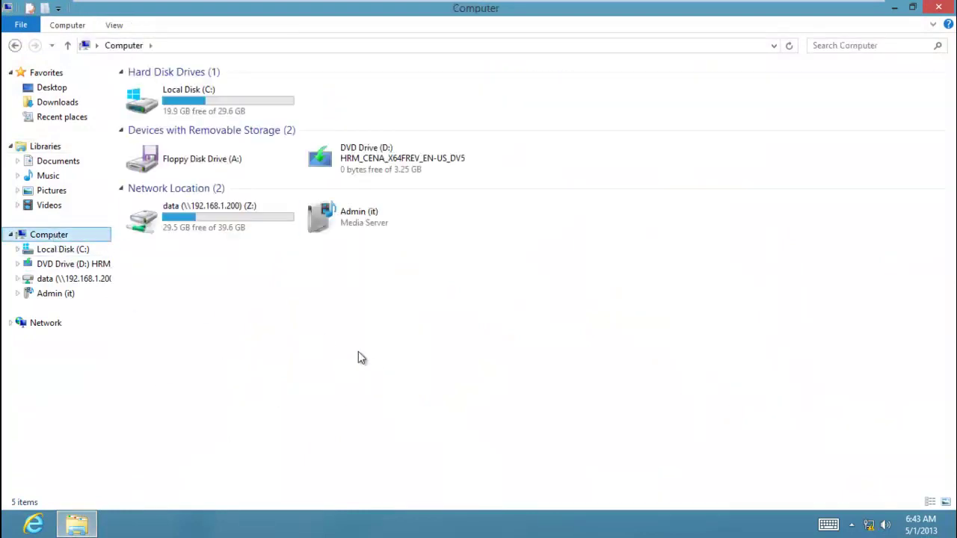
left_click(205, 10)
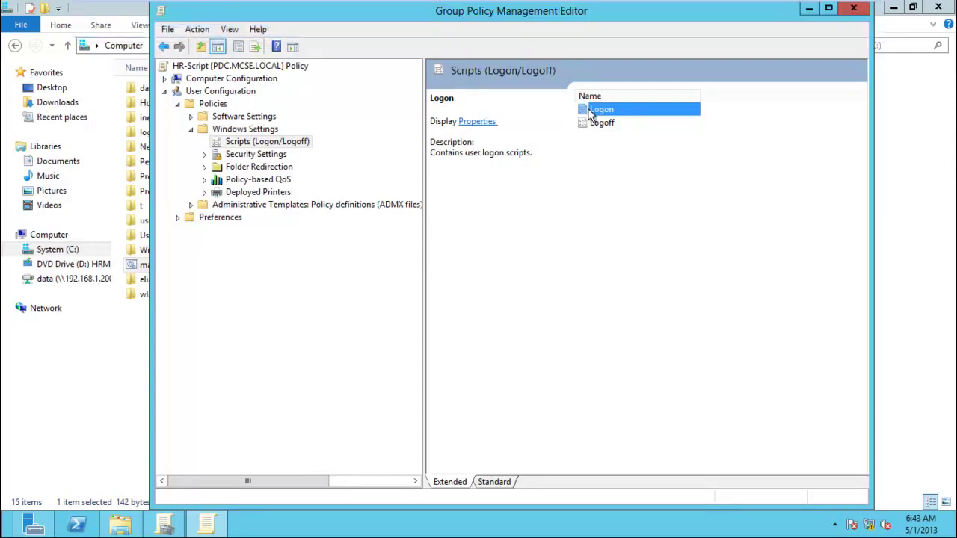
Open map.bat for editing from the HR-Script Logon scripts folder.
double_click(590, 112)
left_click(432, 367)
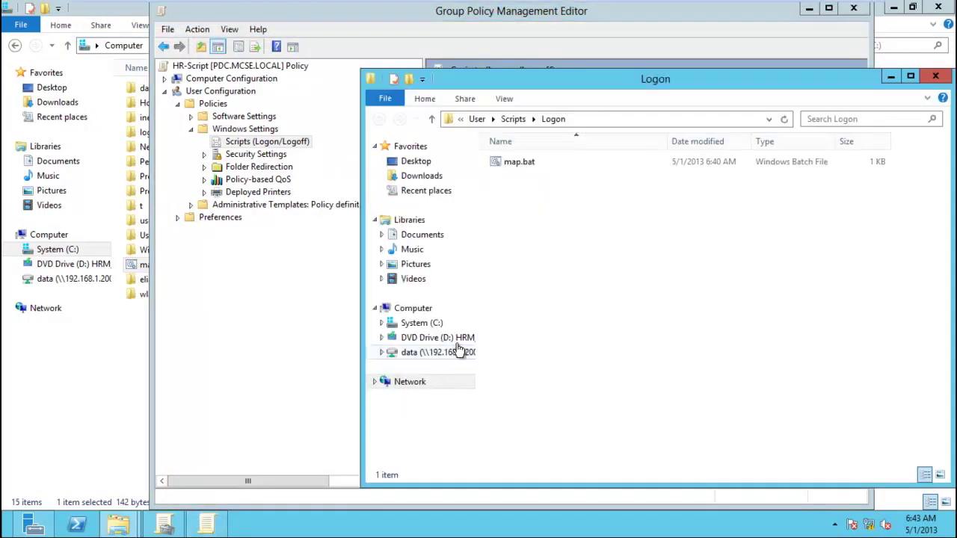
right_click(506, 162)
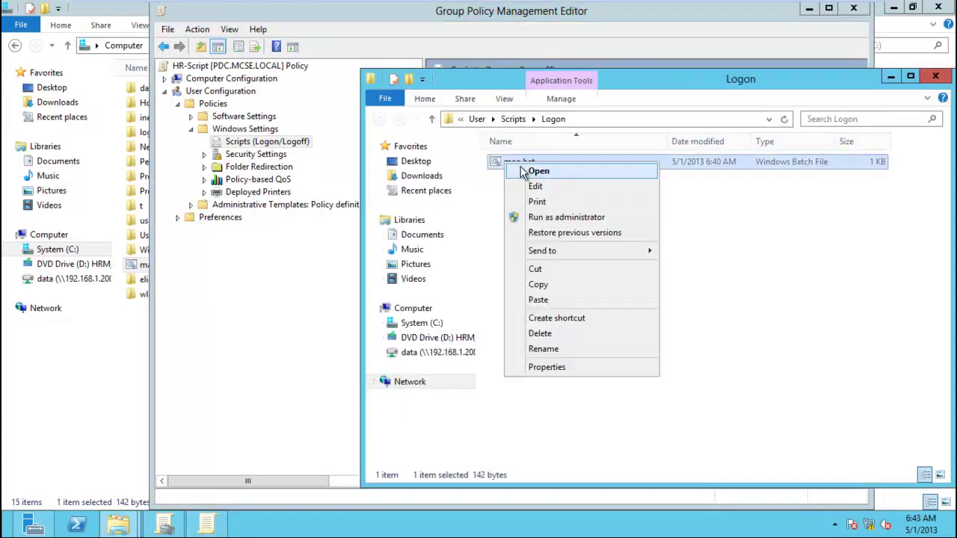
left_click(529, 177)
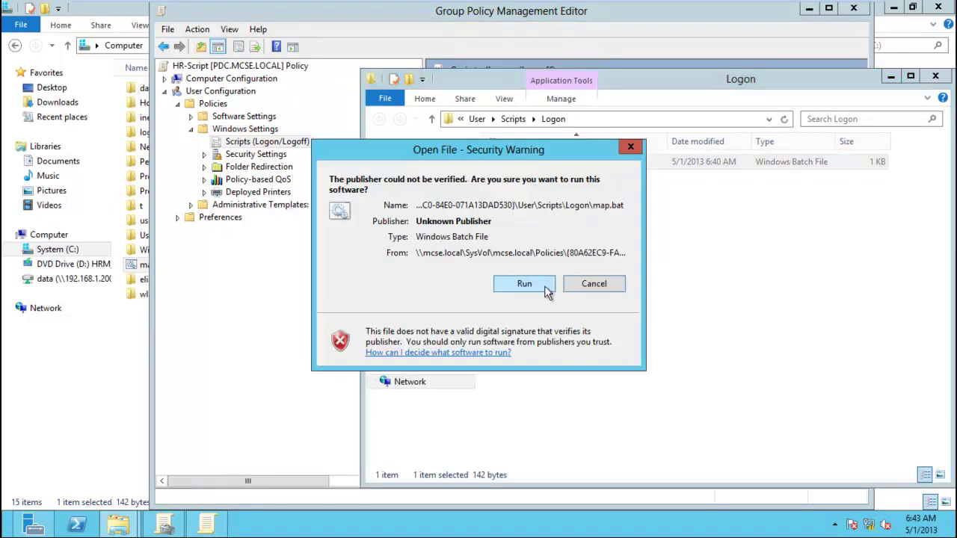
left_click(524, 284)
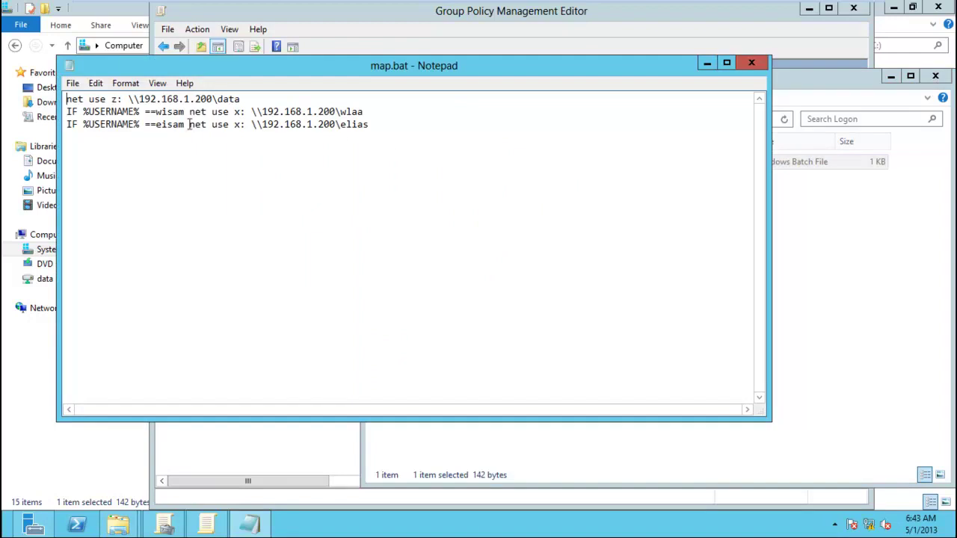
Correct the username on map.bat's third line, save it, and test-run the script.
key("BackSpace")
key("BackSpace")
key("BackSpace")
key("BackSpace")
type("wlaa")
left_click(73, 83)
left_click(95, 133)
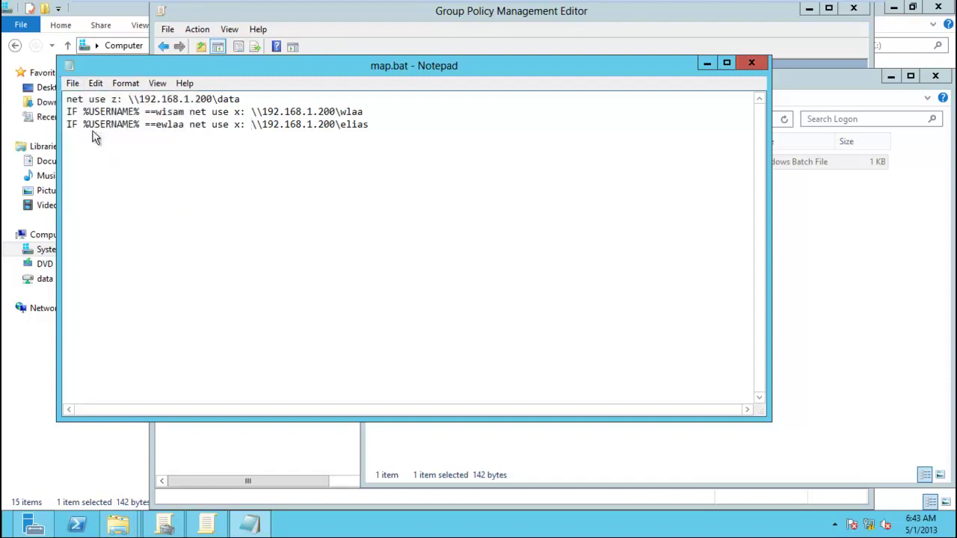
left_click(751, 65)
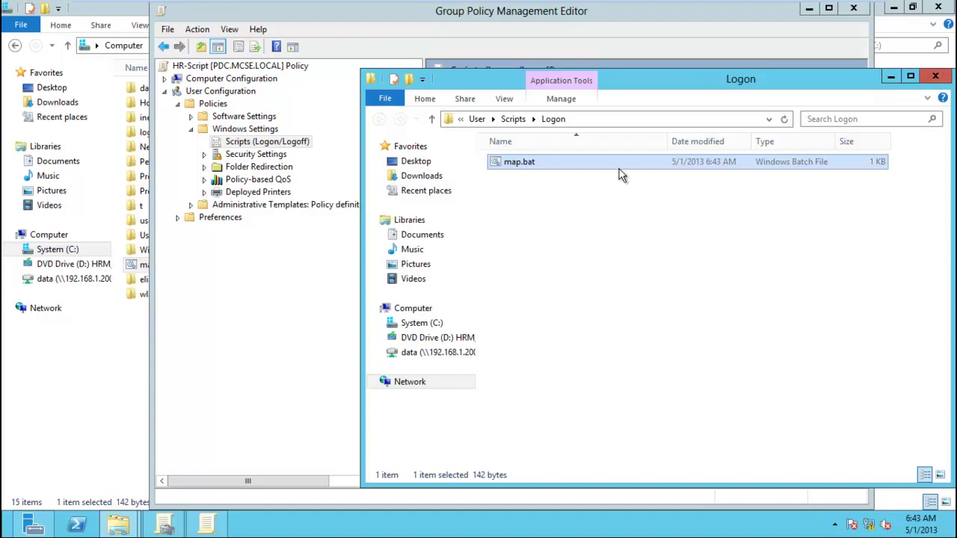
double_click(620, 169)
left_click(549, 284)
left_click(935, 77)
Replace the logon script entry with a freshly added map.bat and apply the change.
left_click(513, 204)
left_click(632, 300)
left_click(608, 258)
left_click(626, 209)
double_click(559, 311)
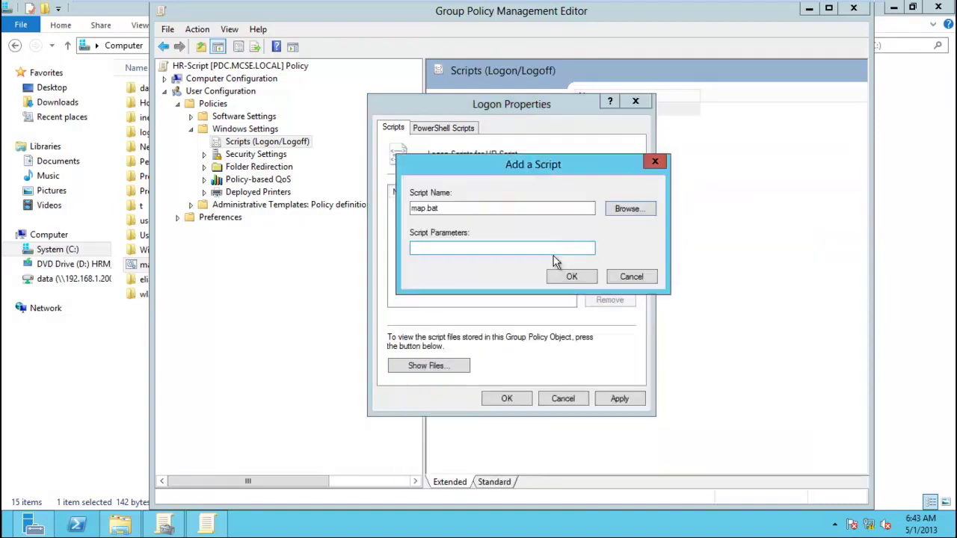
left_click(572, 276)
left_click(620, 399)
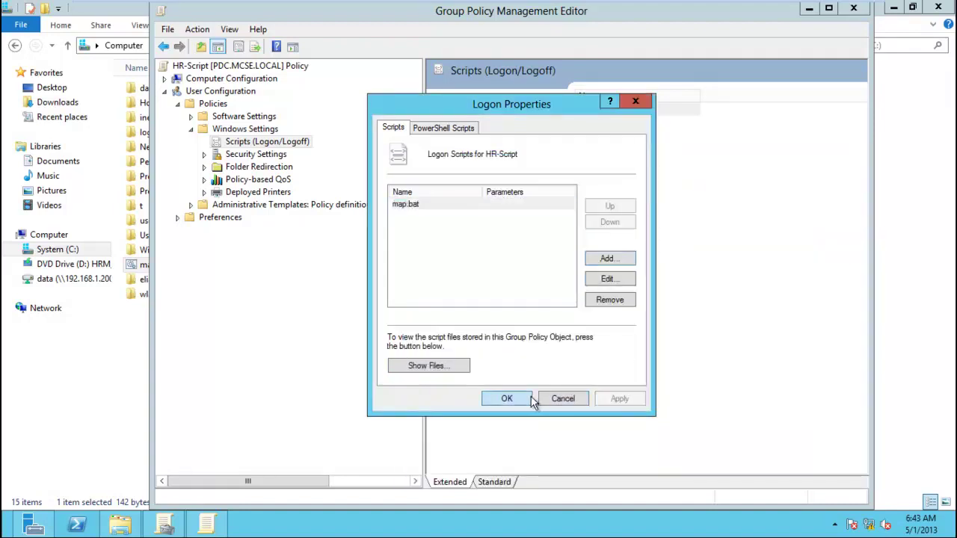
left_click(507, 398)
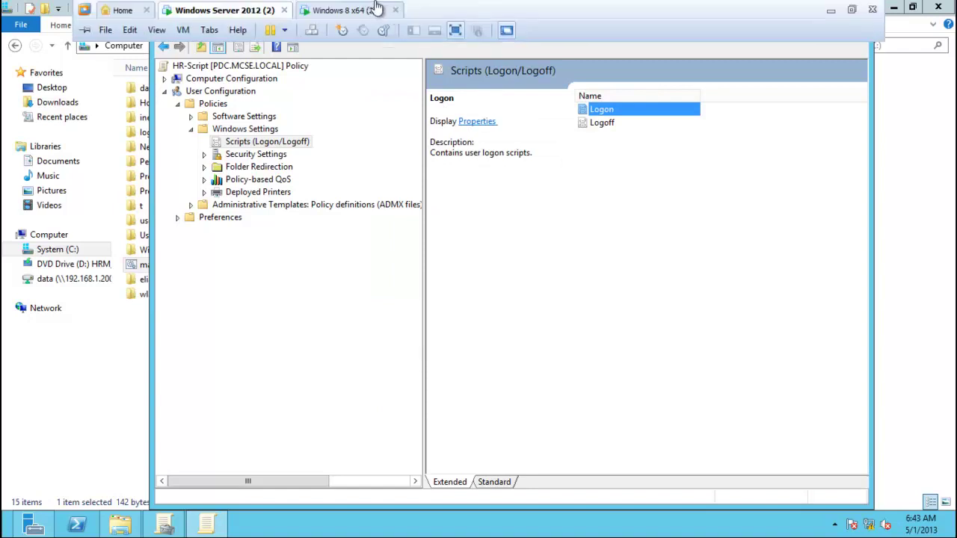
Switch to the Windows 8 VM and sign the user out from the Start screen.
left_click(383, 11)
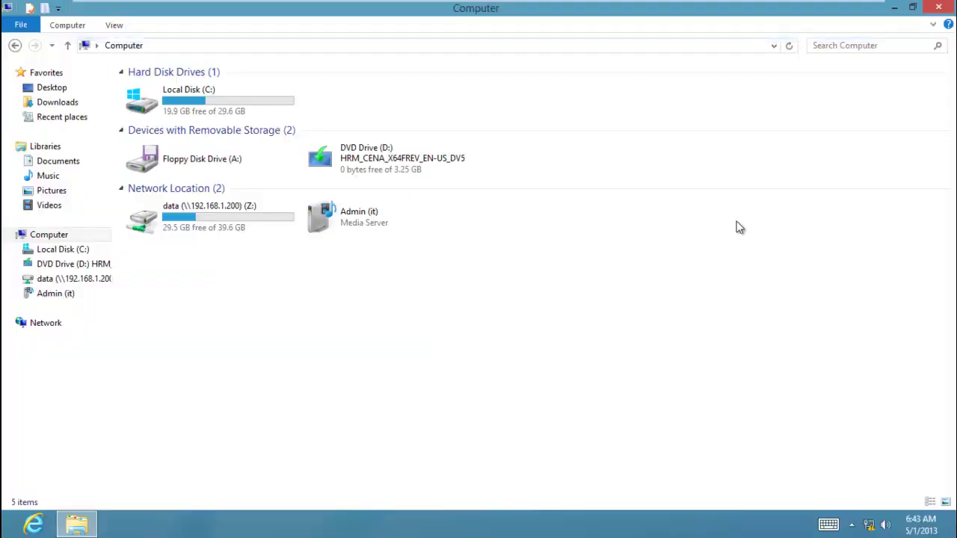
key("super")
left_click(864, 73)
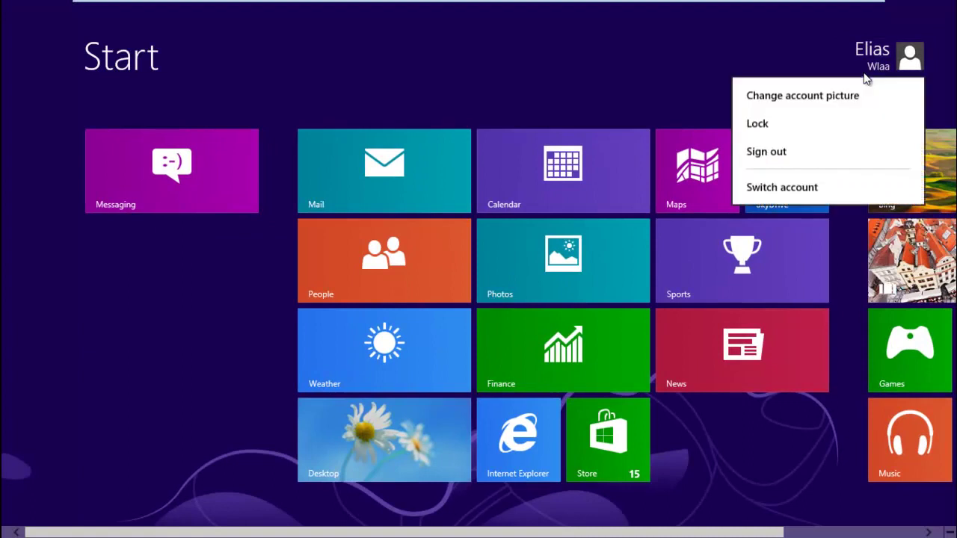
left_click(766, 152)
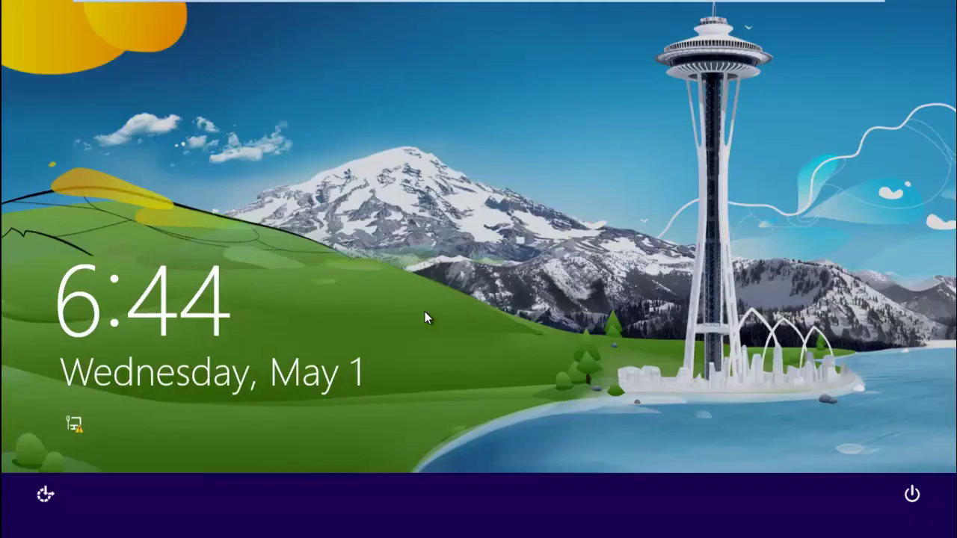
Sign back in and view Computer in File Explorer, showing the new X: drive.
left_click(426, 317)
left_click(379, 228)
type("******")
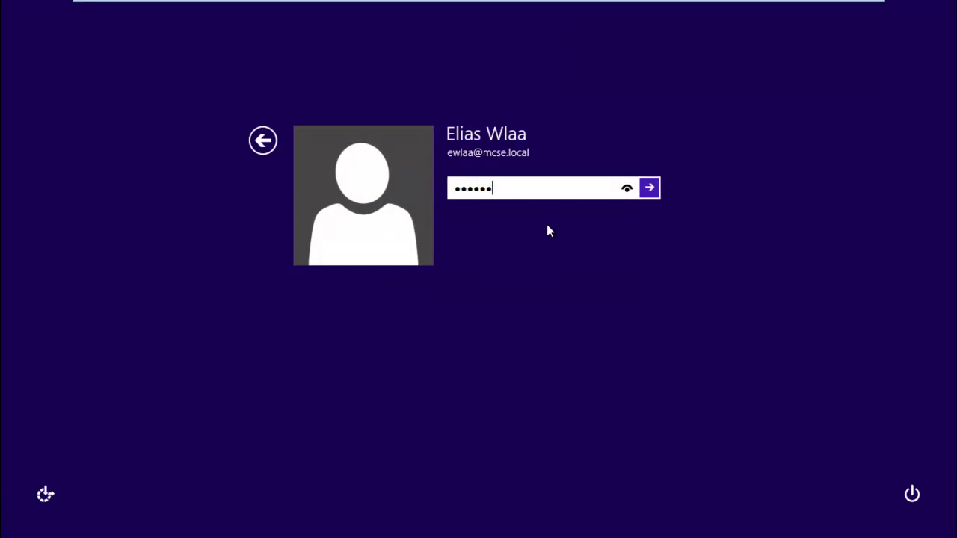
type("***")
key("Return")
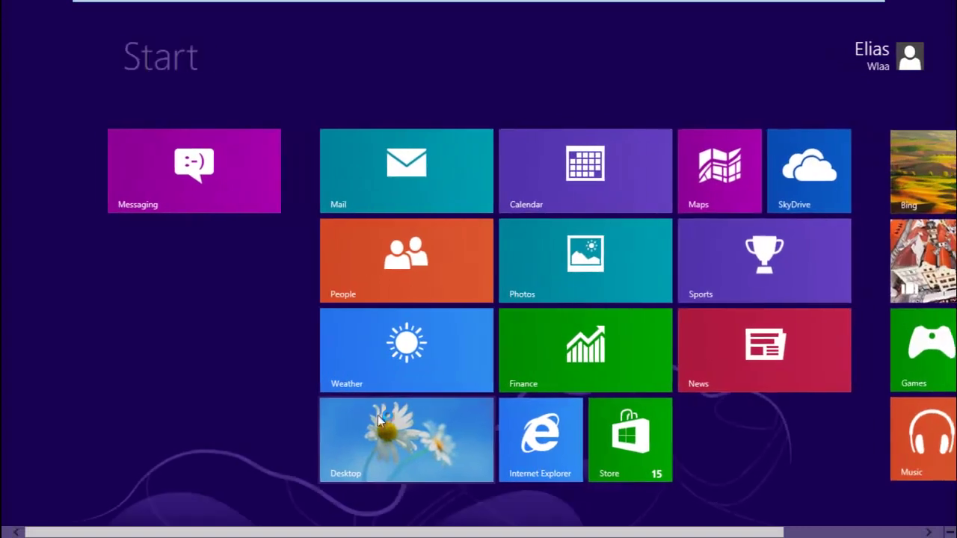
left_click(380, 407)
left_click(76, 525)
left_click(51, 235)
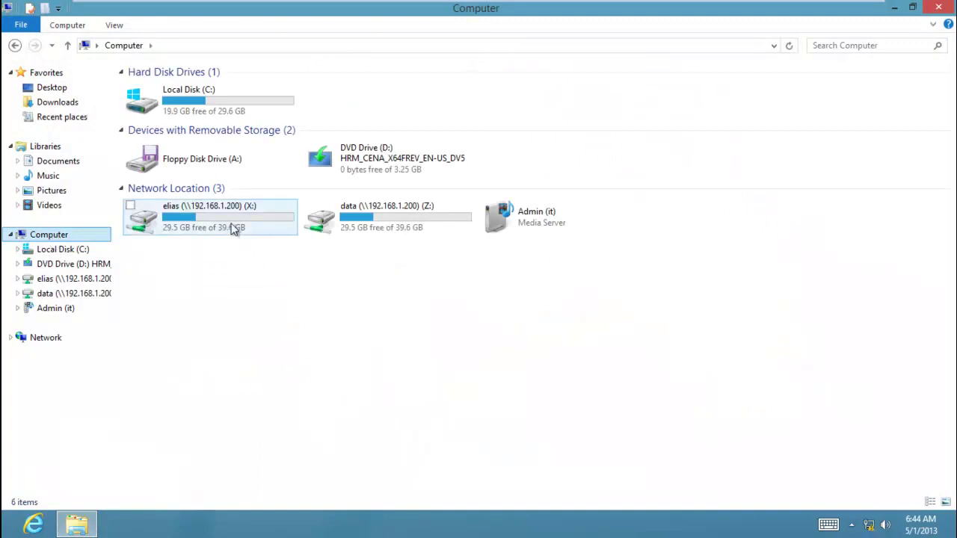
left_click(395, 228)
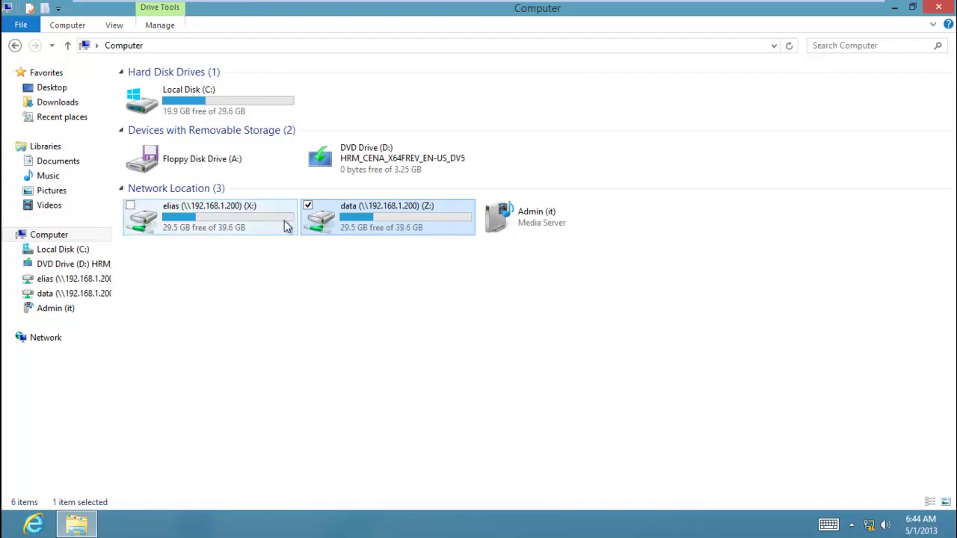
left_click(246, 224)
left_click(359, 226)
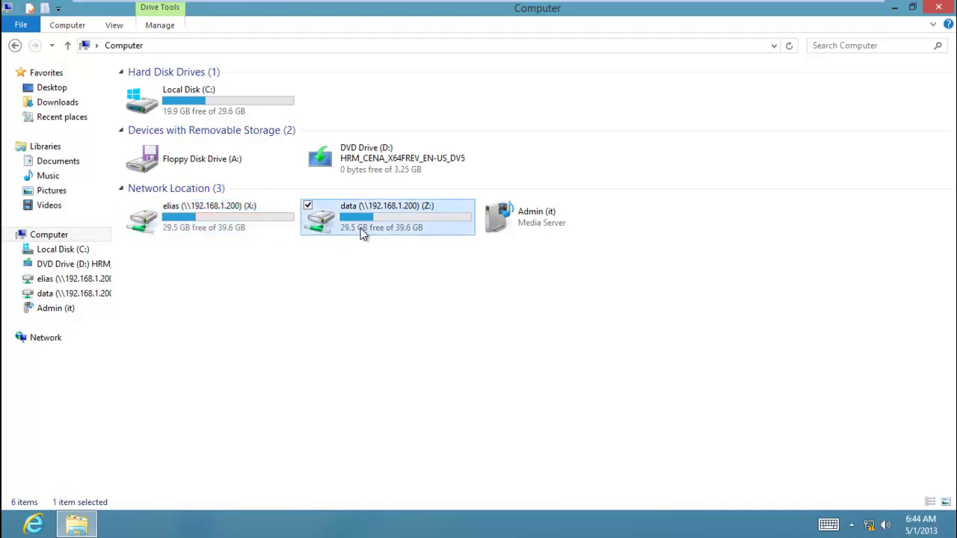
mouse_move(318, 3)
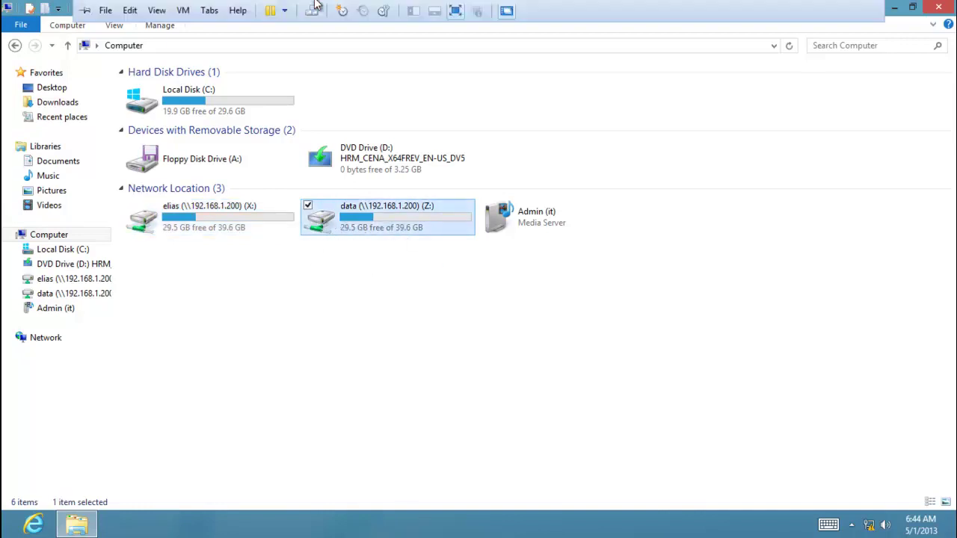
On the server, create a new text document in System (C:) and rename it calc.bat.
left_click(229, 10)
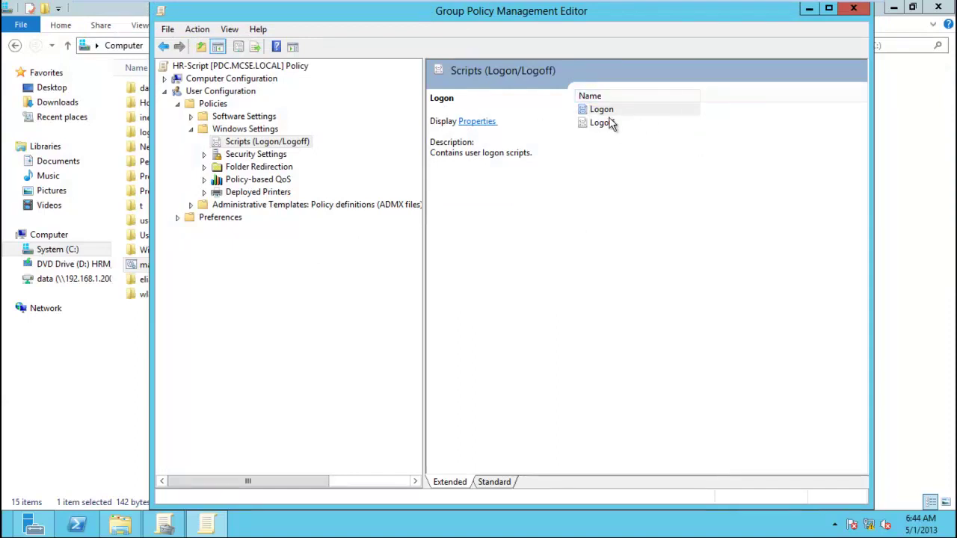
left_click(145, 364)
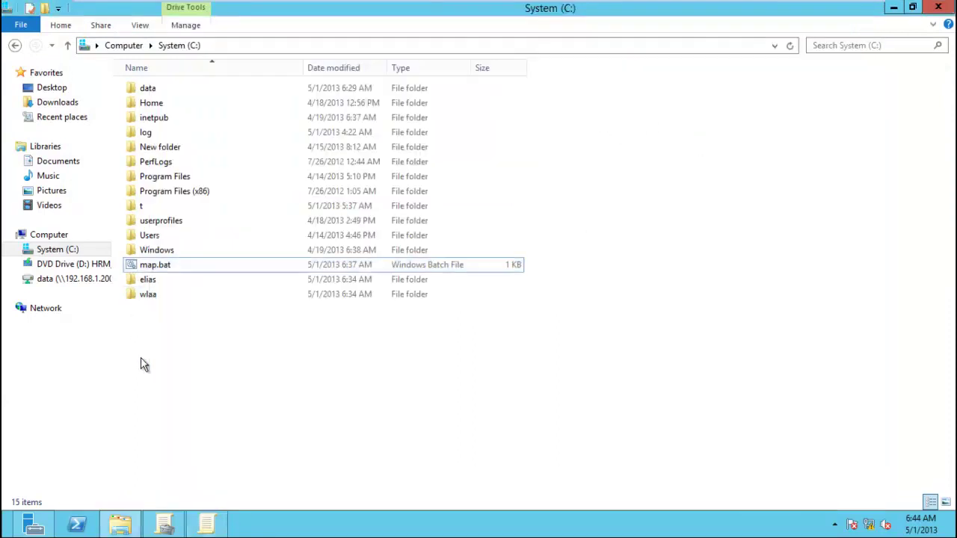
right_click(144, 364)
mouse_move(214, 331)
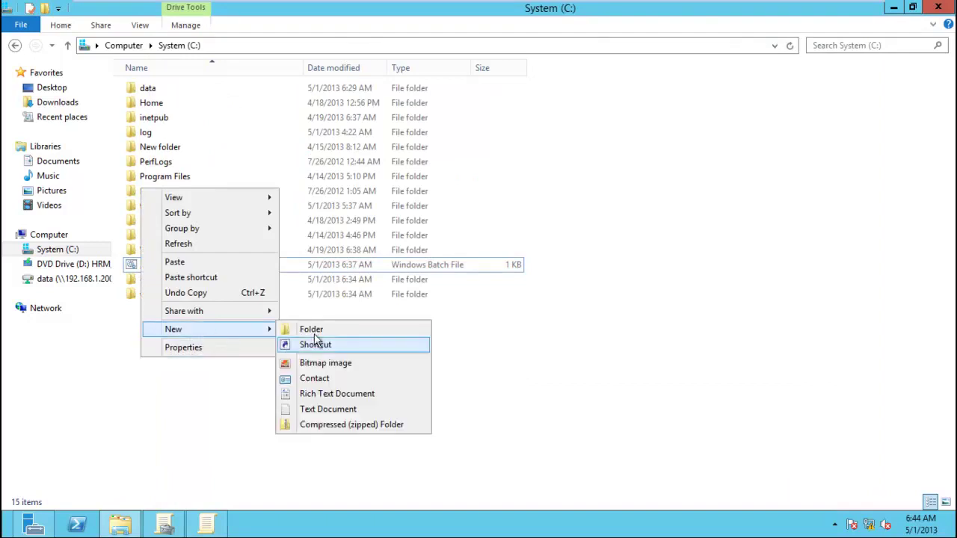
left_click(327, 411)
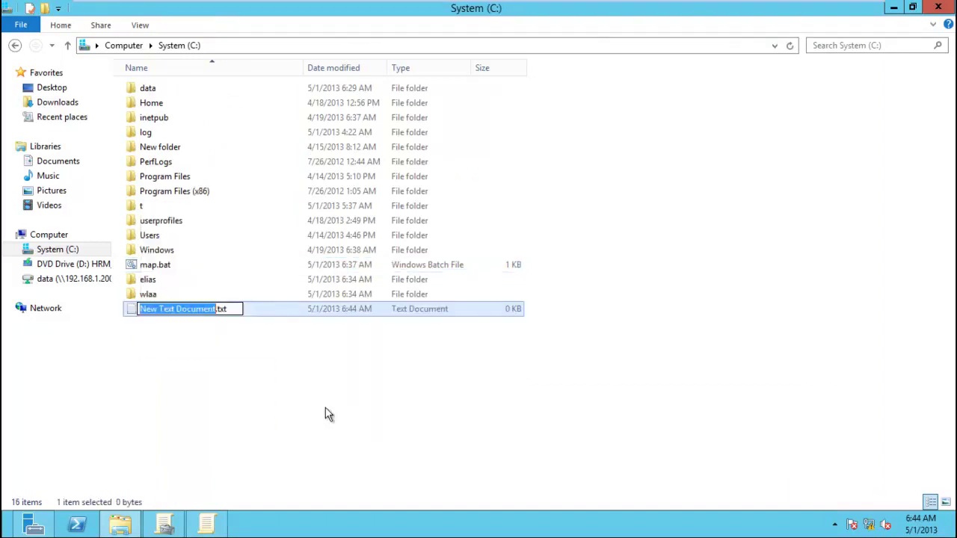
type("calc")
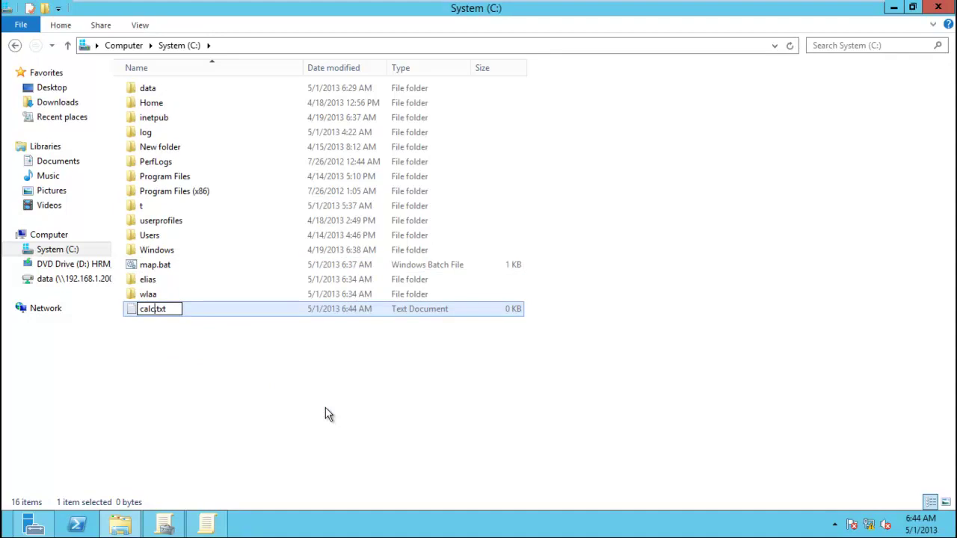
key("BackSpace")
key("BackSpace")
key("BackSpace")
type("bat")
key("Return")
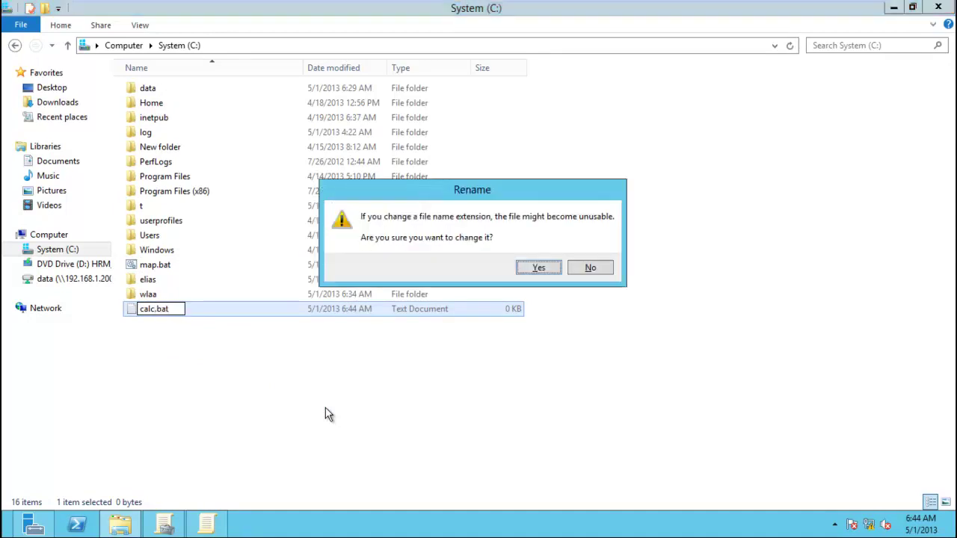
key("Return")
Put calc.exe in calc.bat, save it, and test that it launches Calculator.
right_click(206, 310)
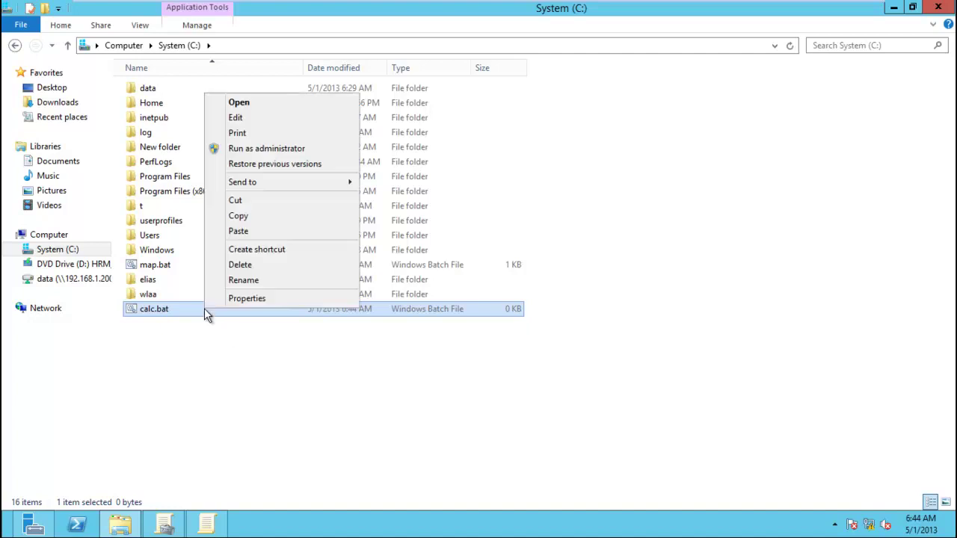
left_click(251, 117)
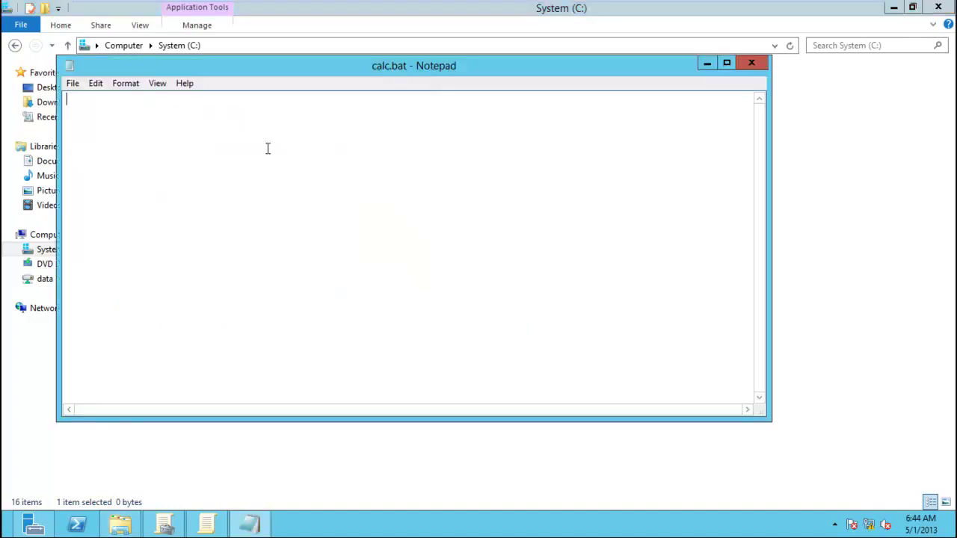
type("calc.")
left_click(71, 84)
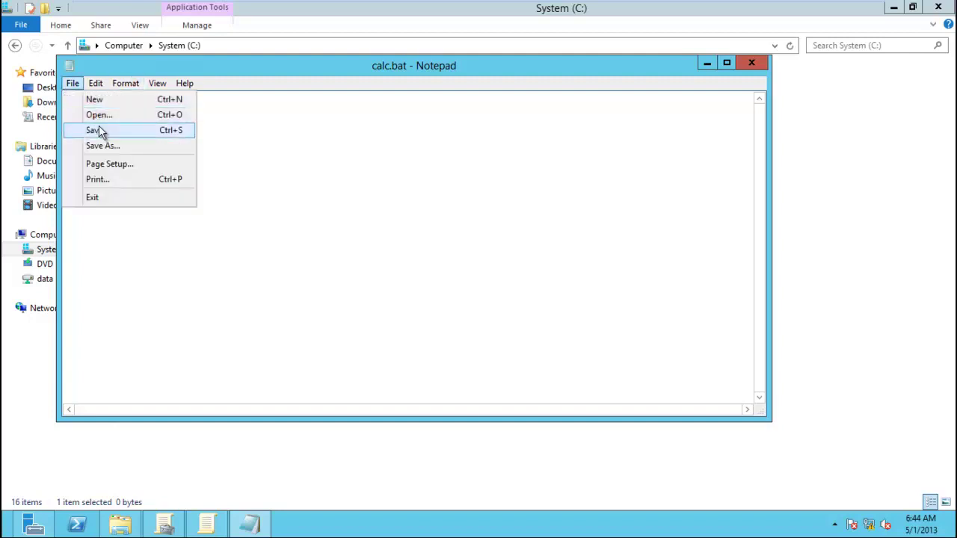
left_click(99, 130)
left_click(752, 63)
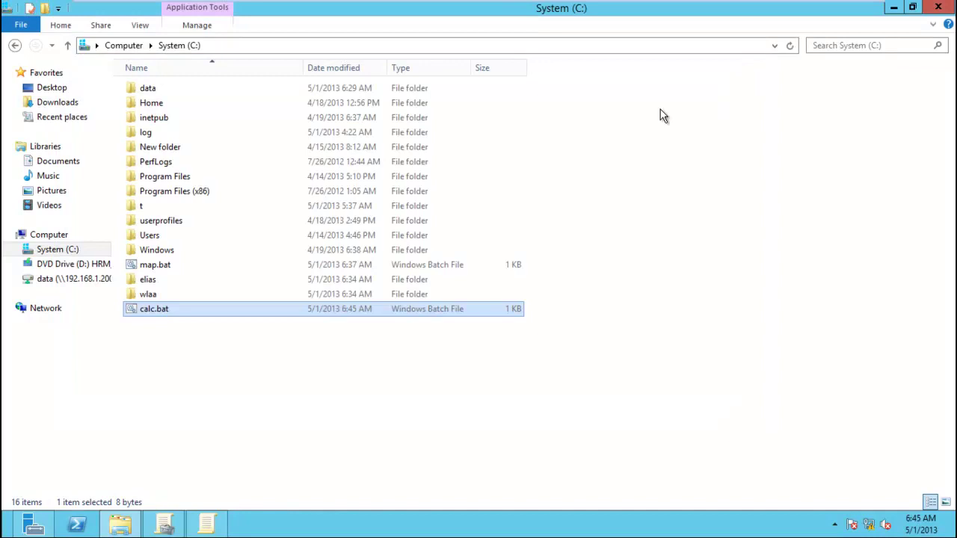
double_click(145, 314)
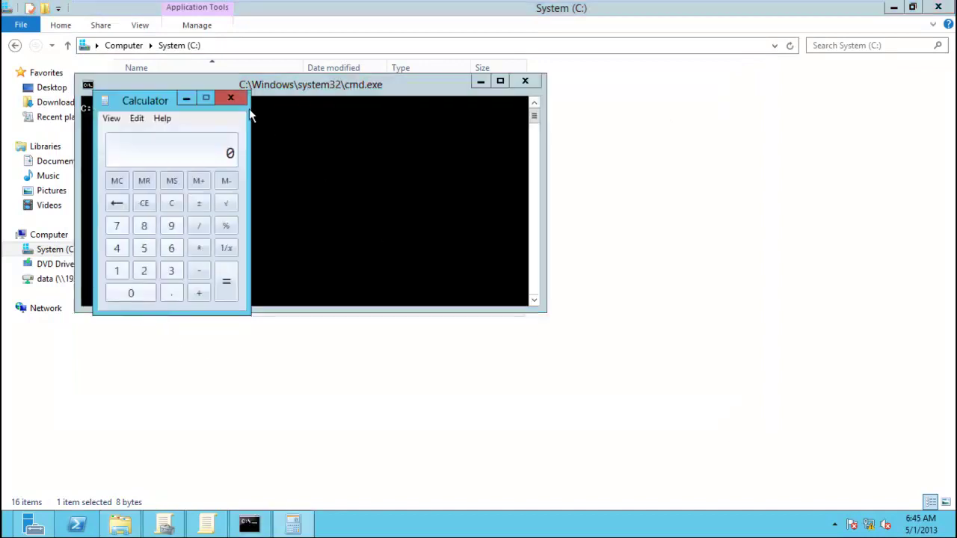
left_click(231, 99)
Copy calc.bat to the clipboard.
right_click(163, 306)
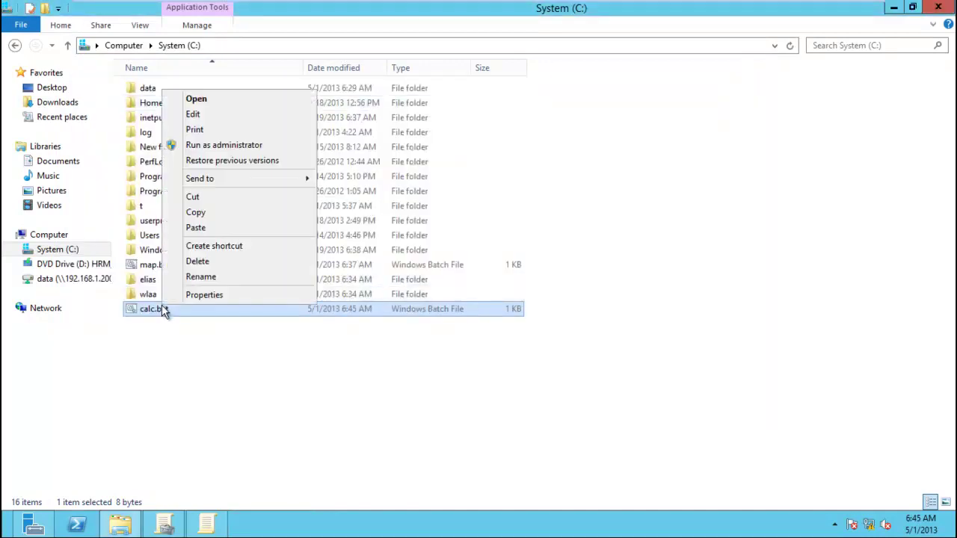
left_click(236, 214)
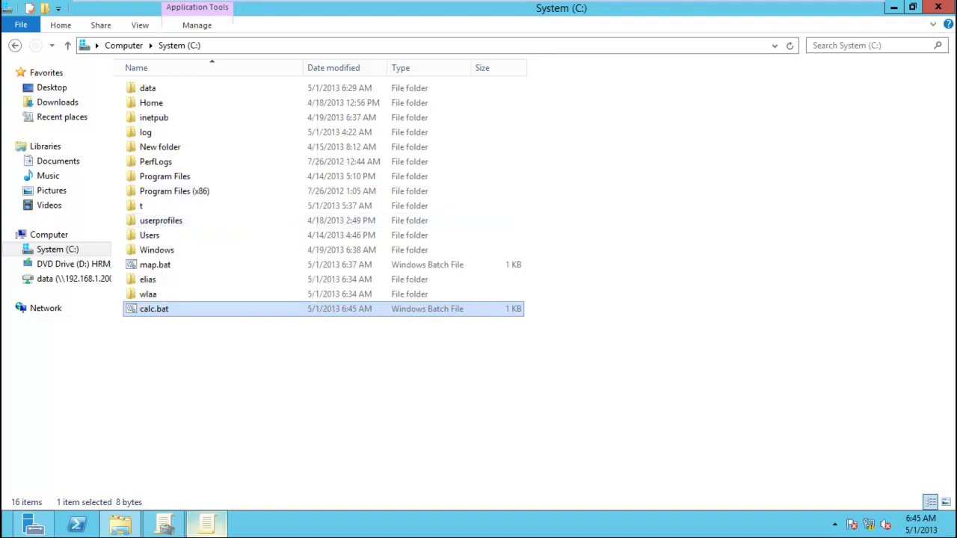
left_click(206, 523)
Paste calc.bat into the HR-Script Logon scripts folder and test-run it.
left_click(618, 111)
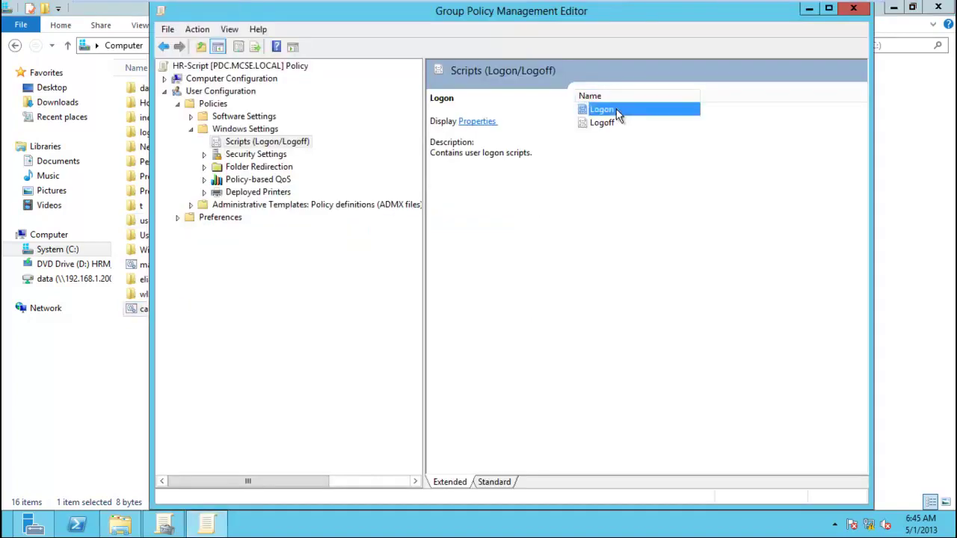
right_click(617, 117)
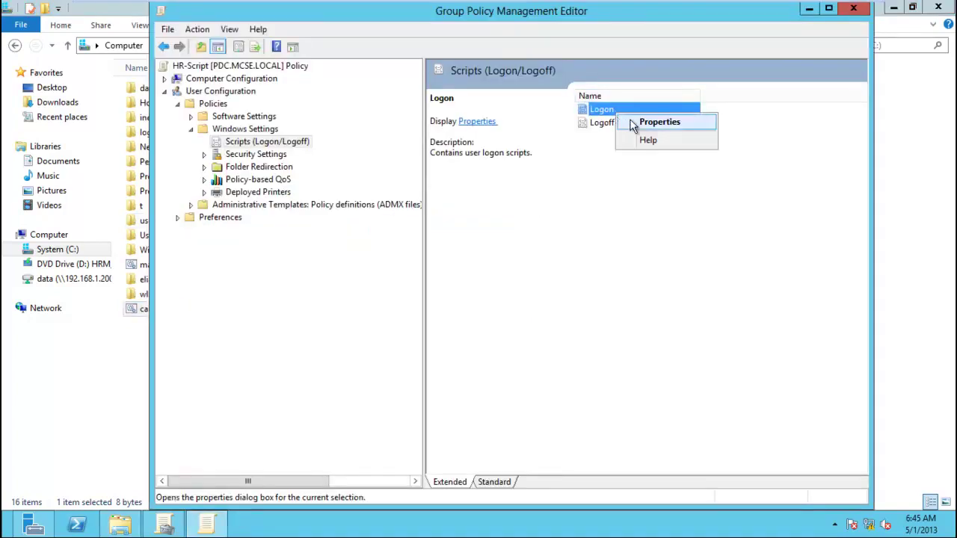
left_click(632, 122)
left_click(437, 367)
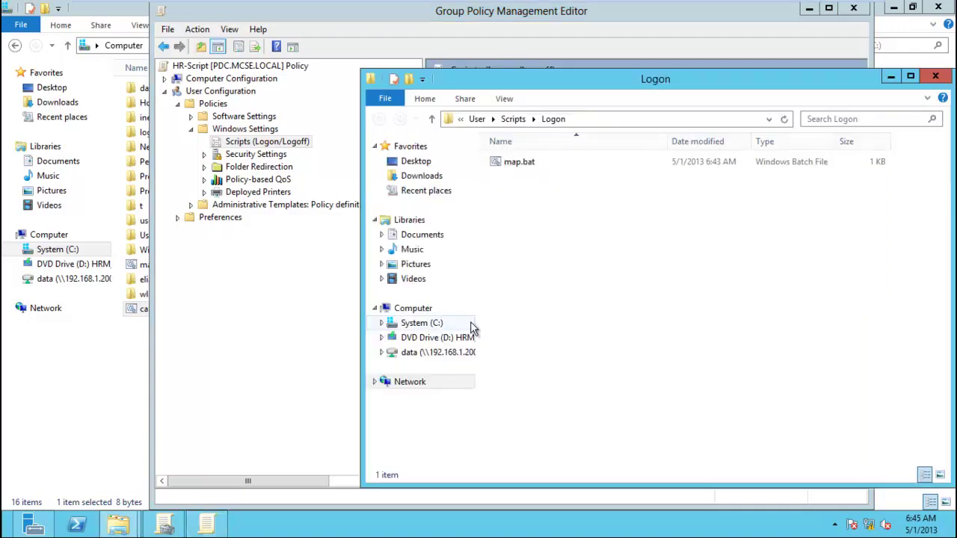
key("ctrl+v")
left_click(622, 295)
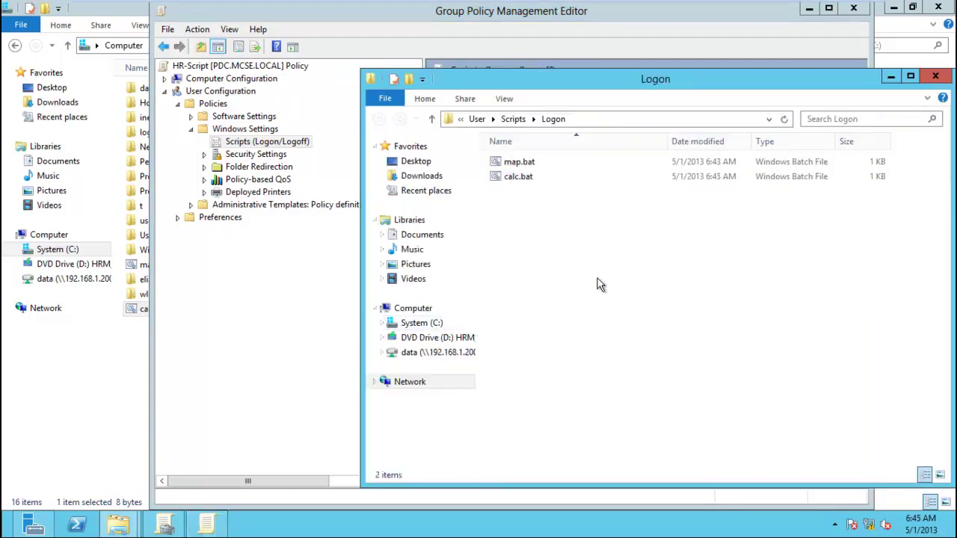
double_click(533, 178)
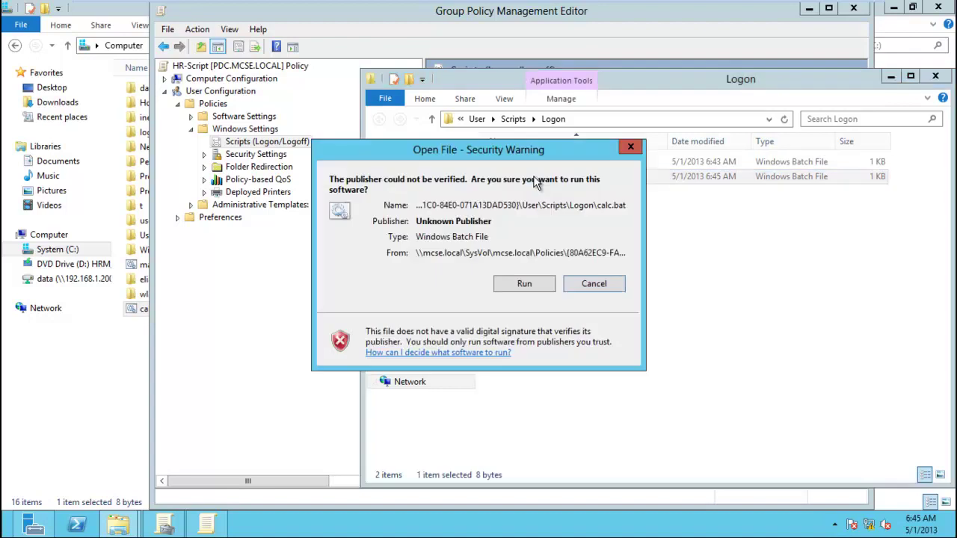
left_click(541, 287)
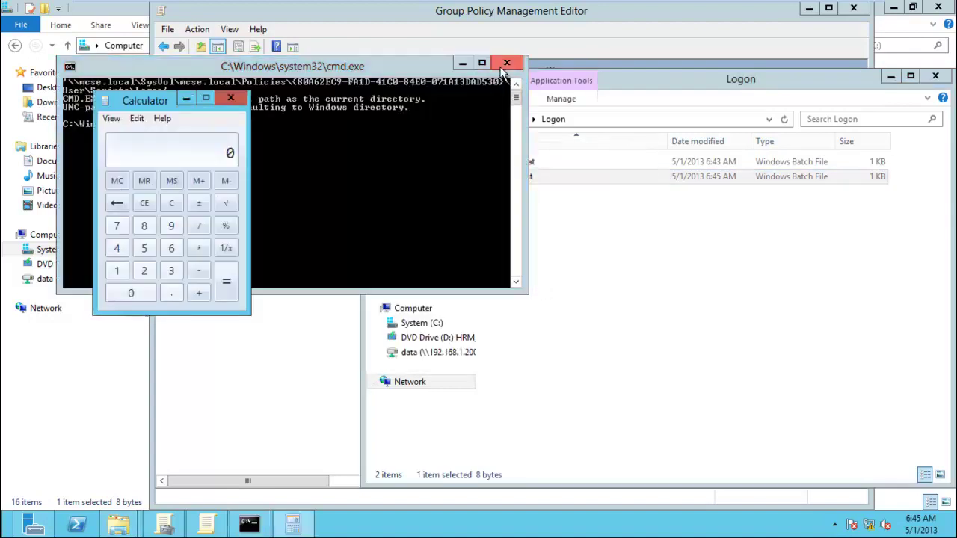
left_click(506, 65)
left_click(230, 98)
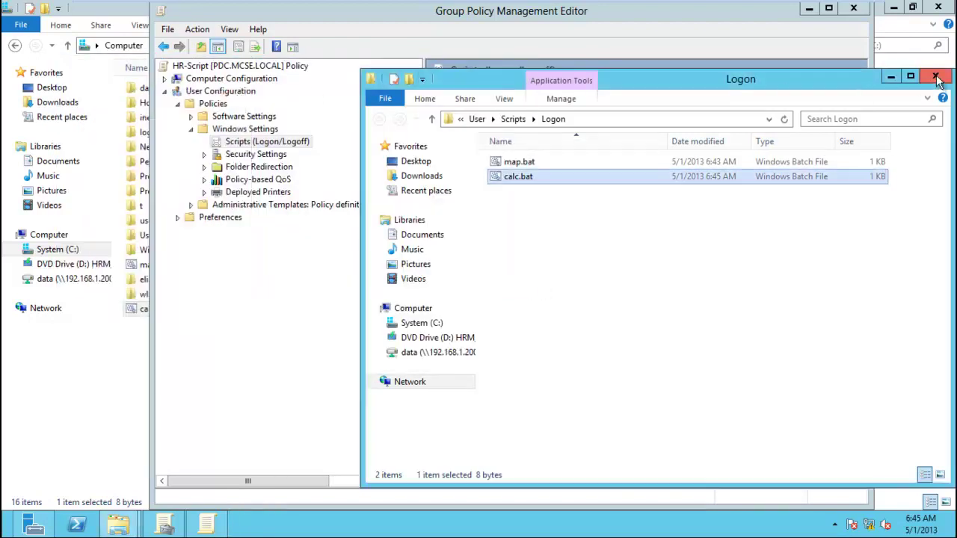
left_click(937, 77)
Browse to add calc.bat as a logon script and close Logon Properties with OK.
left_click(610, 260)
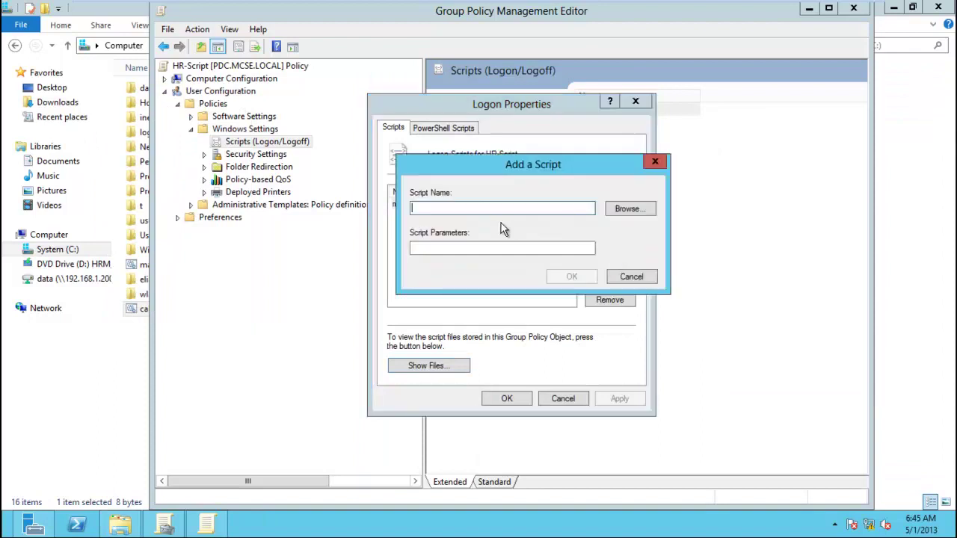
left_click(631, 207)
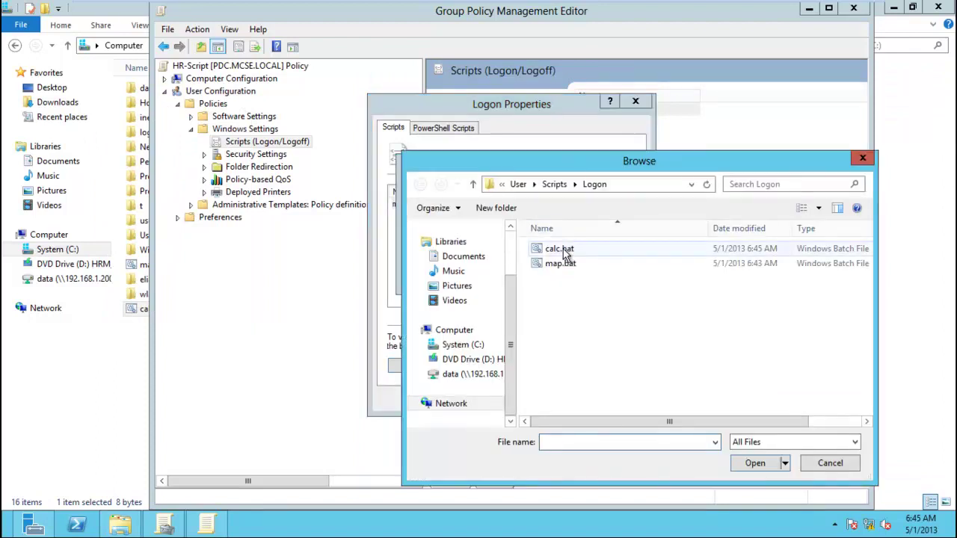
double_click(560, 248)
left_click(573, 276)
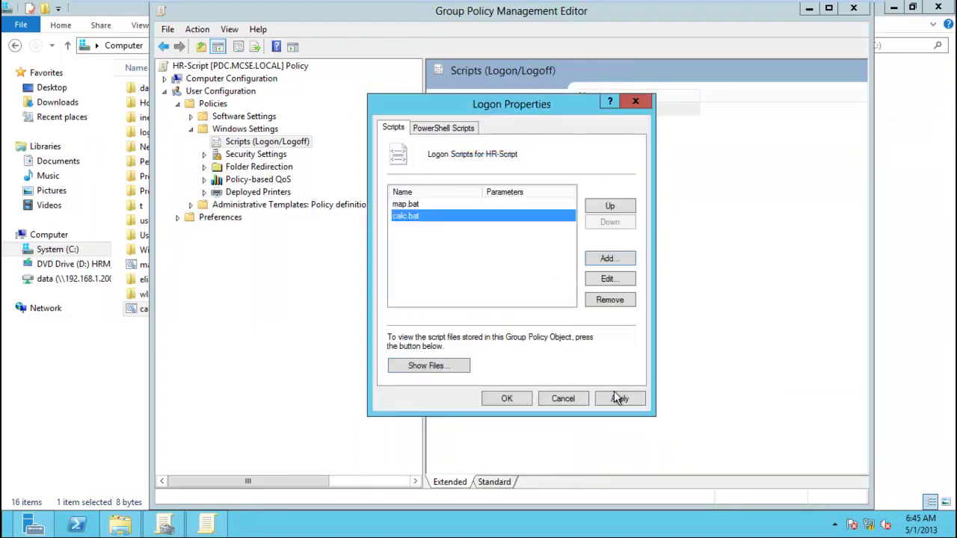
left_click(508, 400)
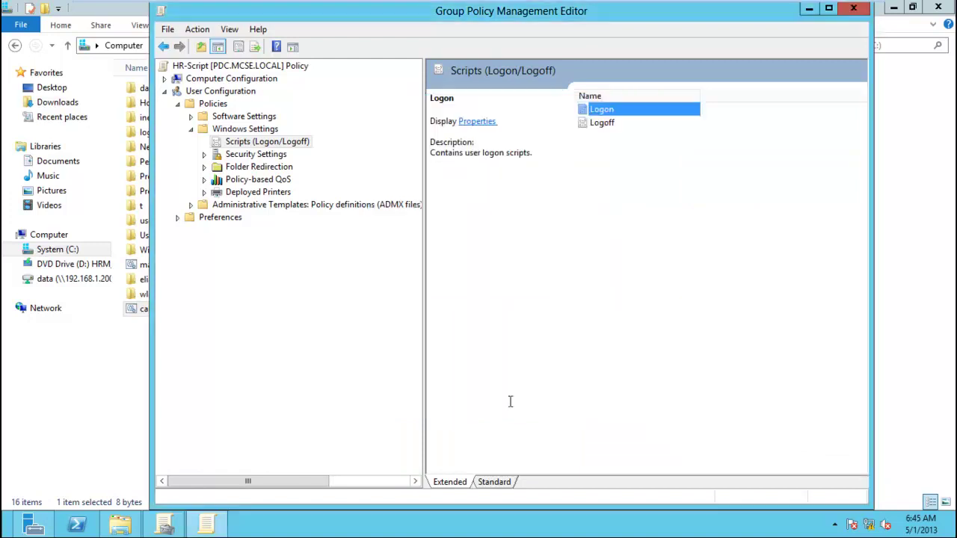
left_click(580, 343)
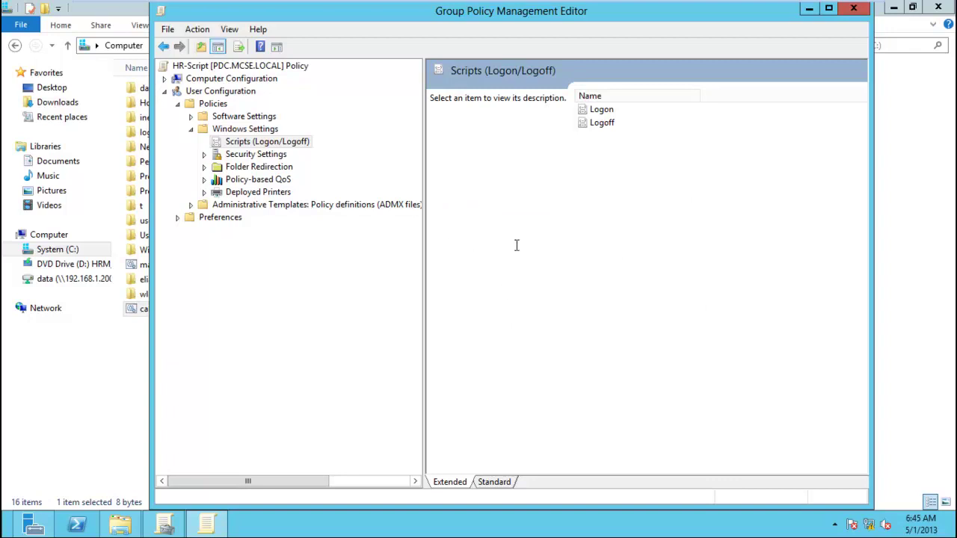
Sign out of the Windows 8 VM and sign back in as the domain user.
left_click(314, 11)
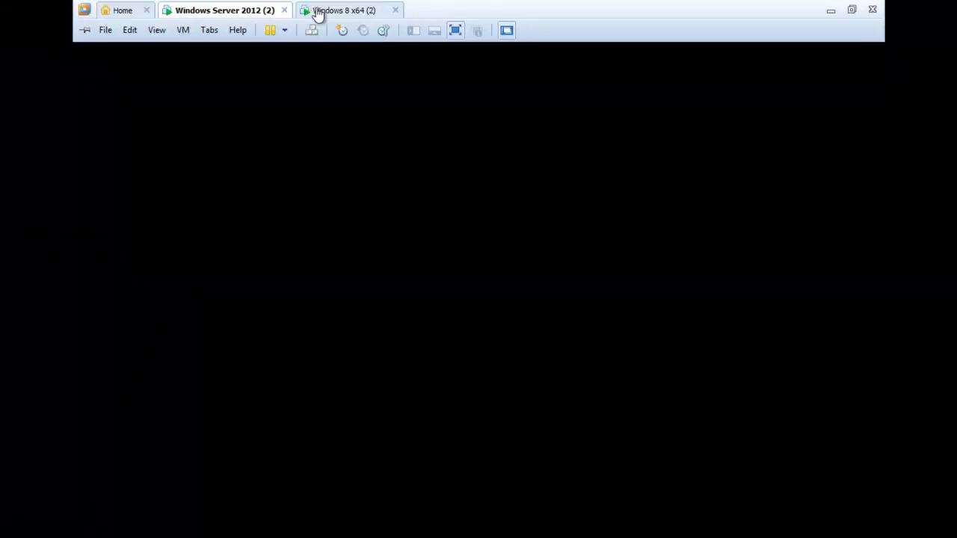
key("super")
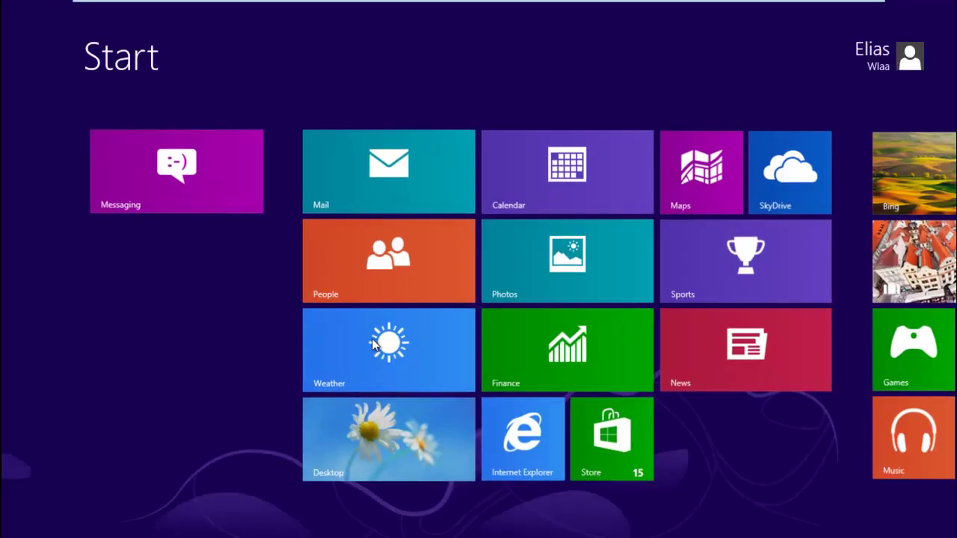
left_click(869, 66)
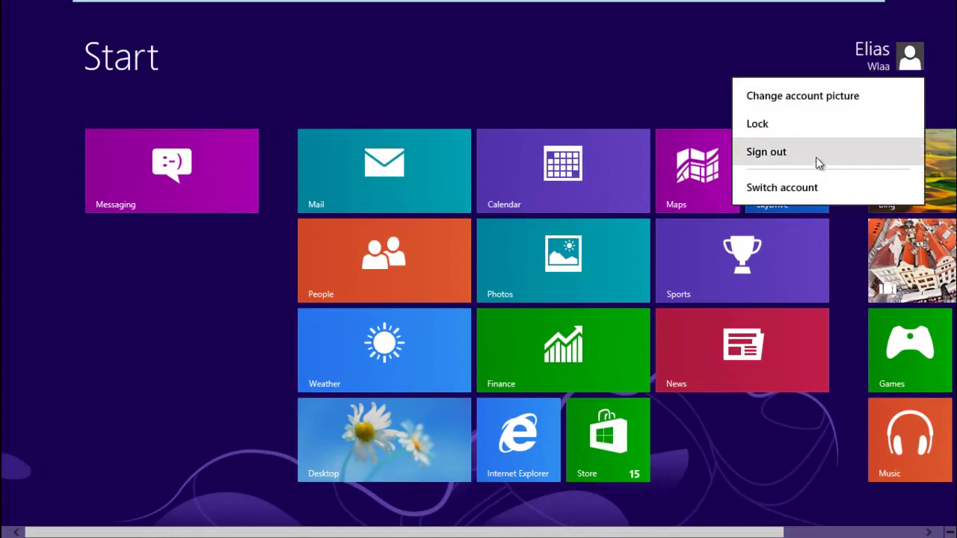
left_click(818, 160)
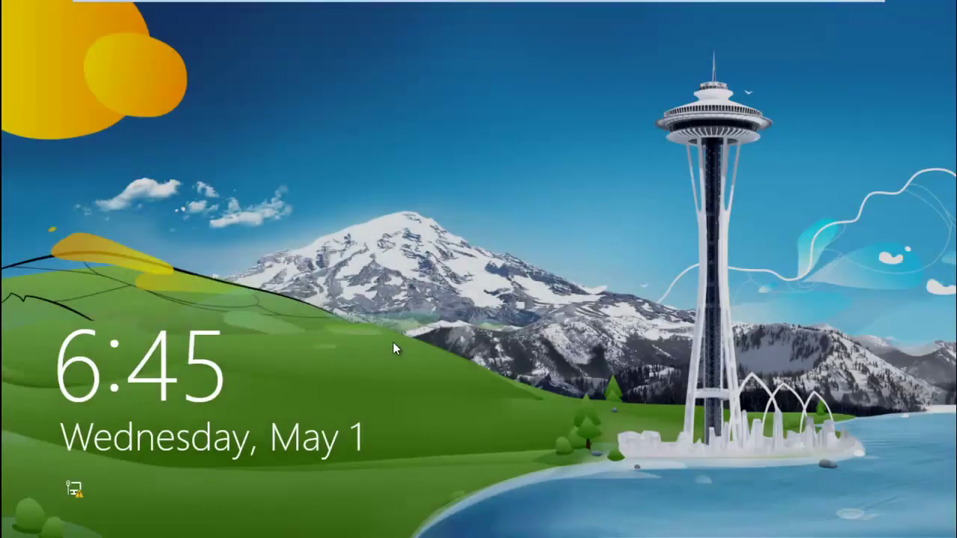
left_click(394, 342)
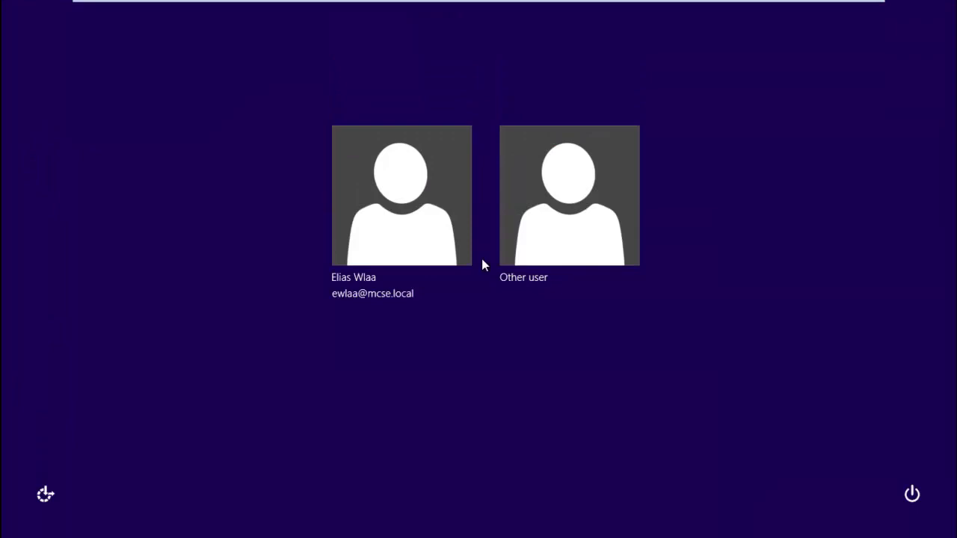
left_click(425, 251)
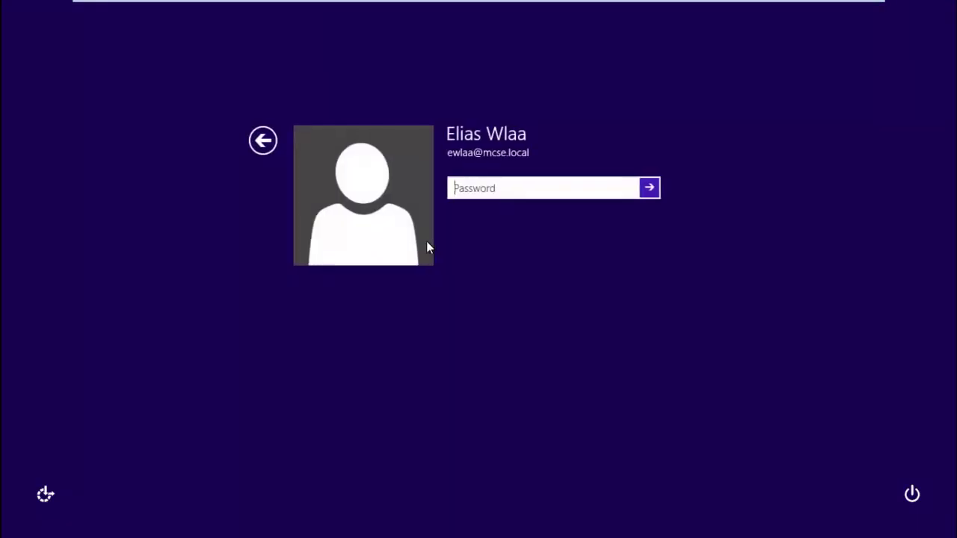
type("*********")
key("Return")
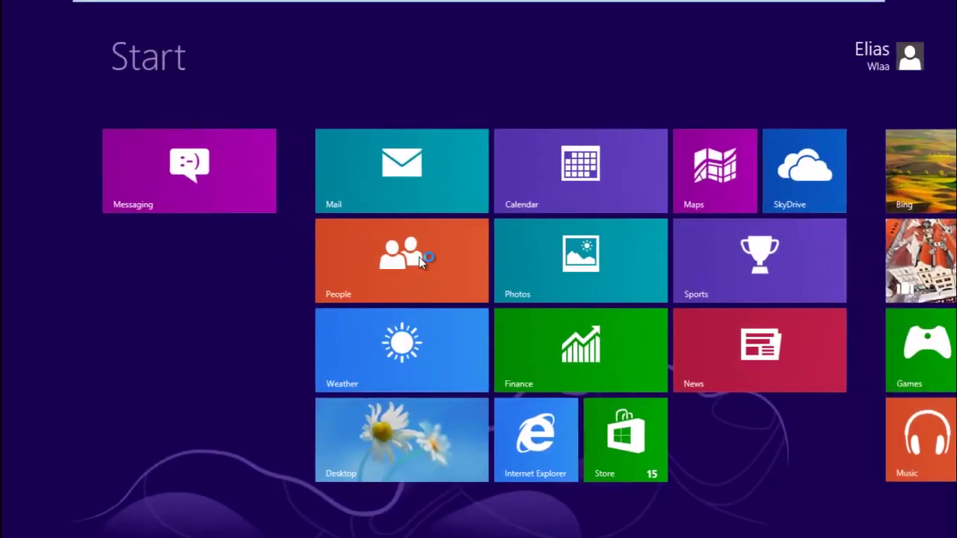
On the desktop, centre the Calculator window launched at logon, then return to the server VM.
left_click(351, 479)
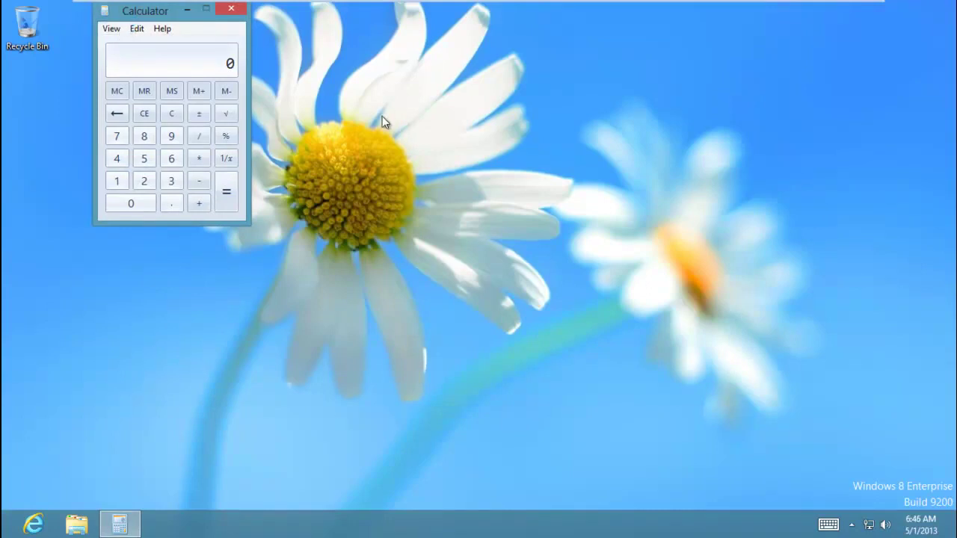
mouse_move(143, 3)
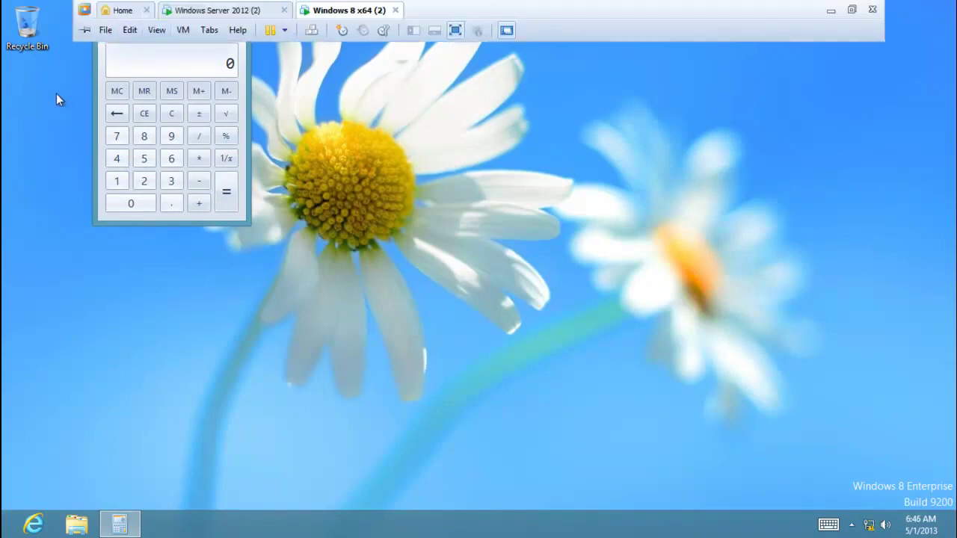
left_click_drag(158, 12, 644, 146)
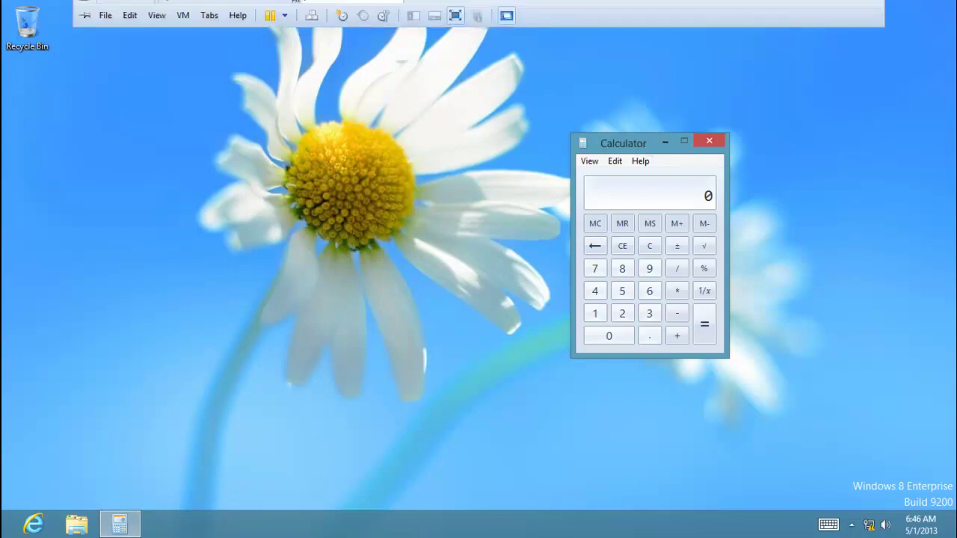
left_click(249, 11)
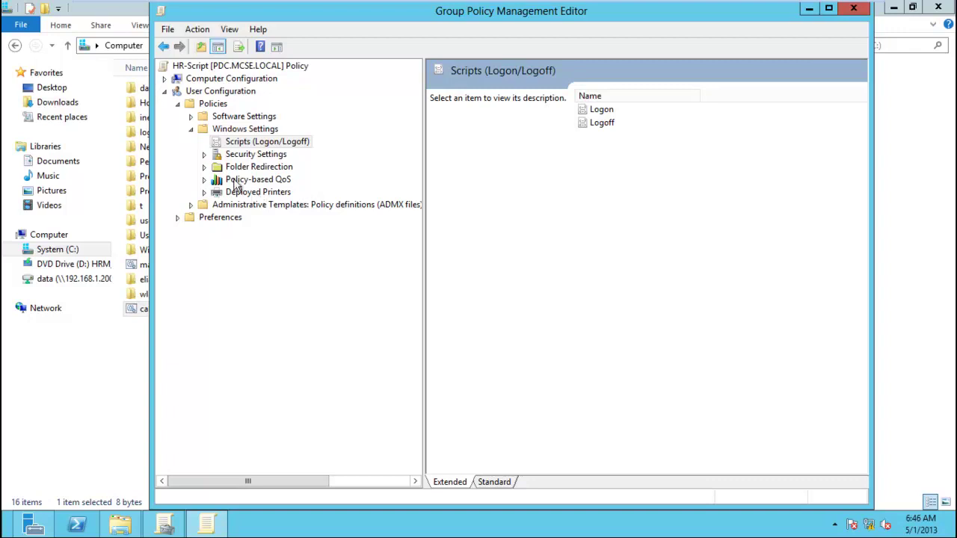
Create new Software Restriction Policies under Security Settings for HR-Script.
left_click(205, 154)
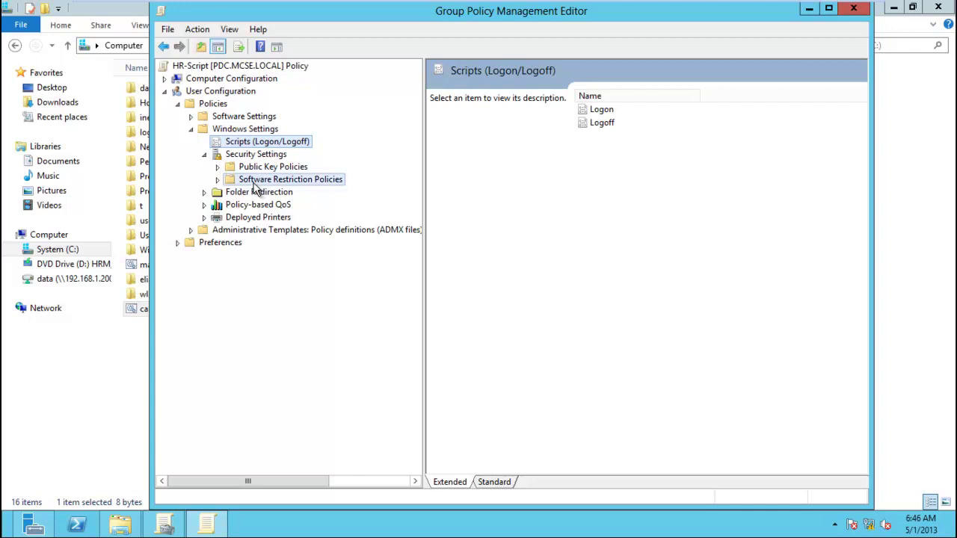
left_click(257, 184)
right_click(271, 183)
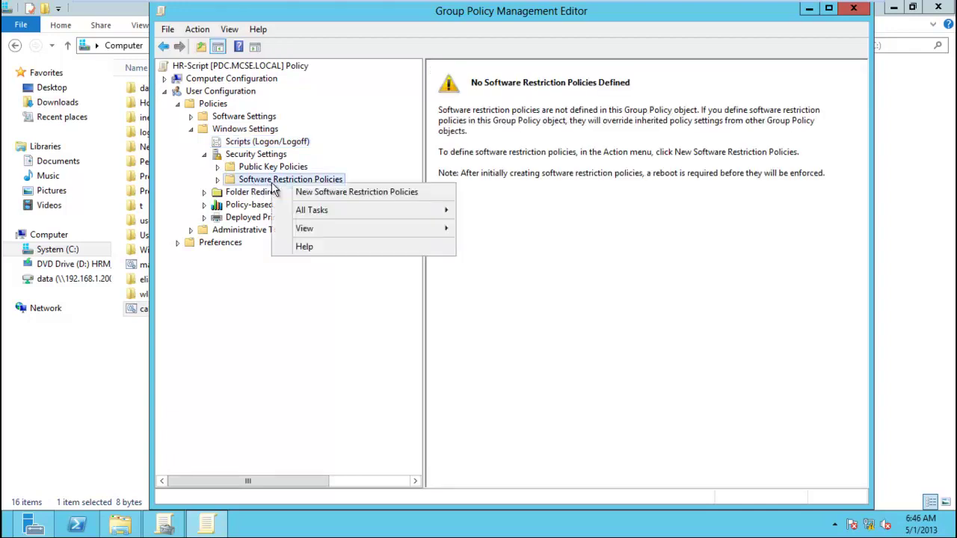
left_click(339, 193)
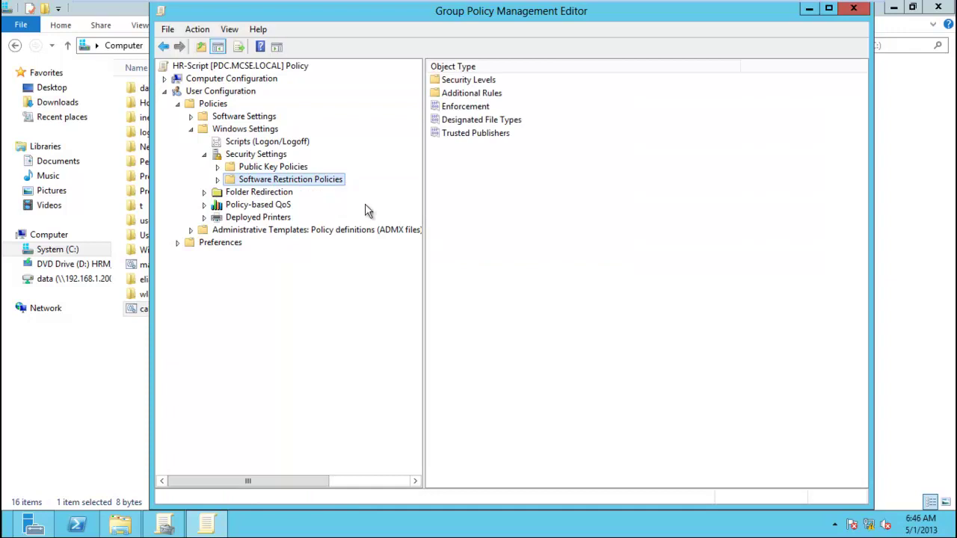
Open Additional Rules and start a New Path Rule, then cancel it without choosing a path.
left_click(216, 182)
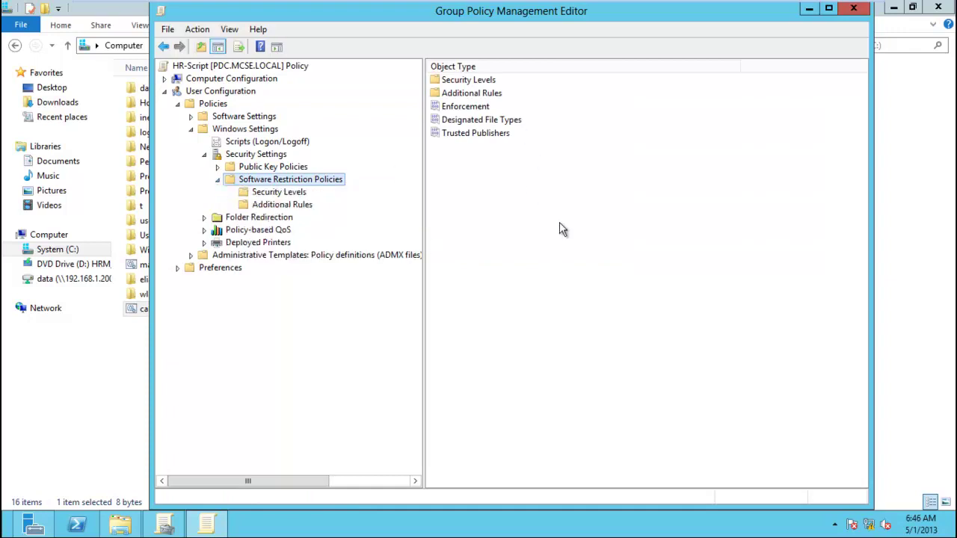
left_click(308, 208)
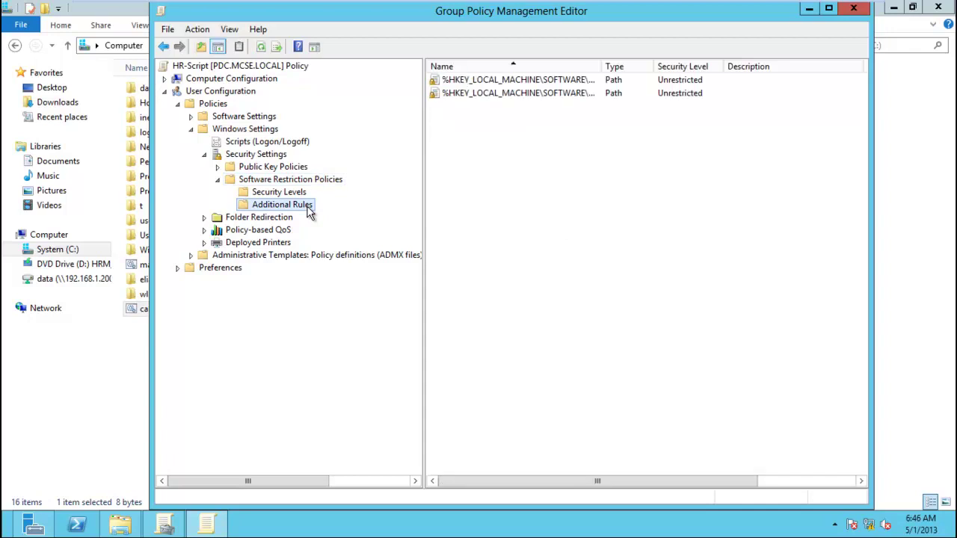
right_click(548, 195)
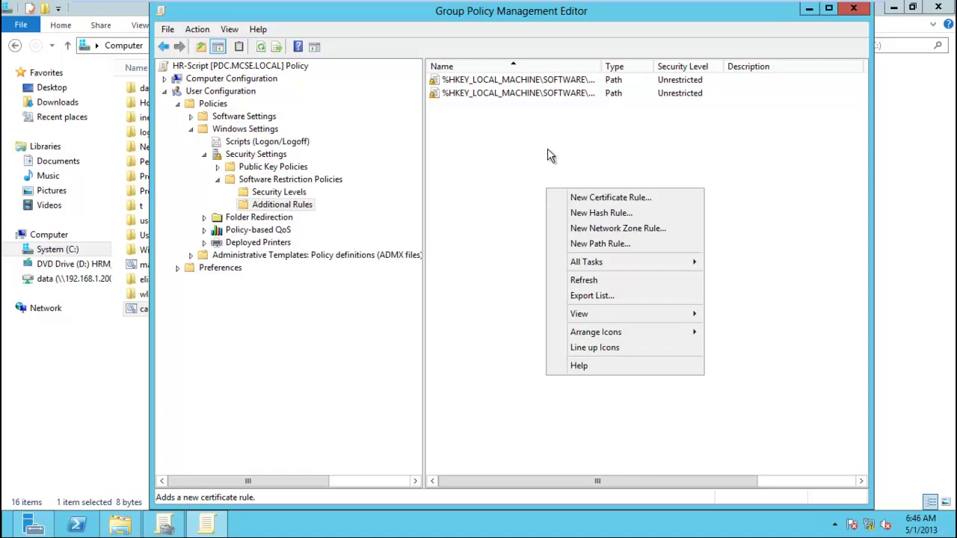
left_click(607, 247)
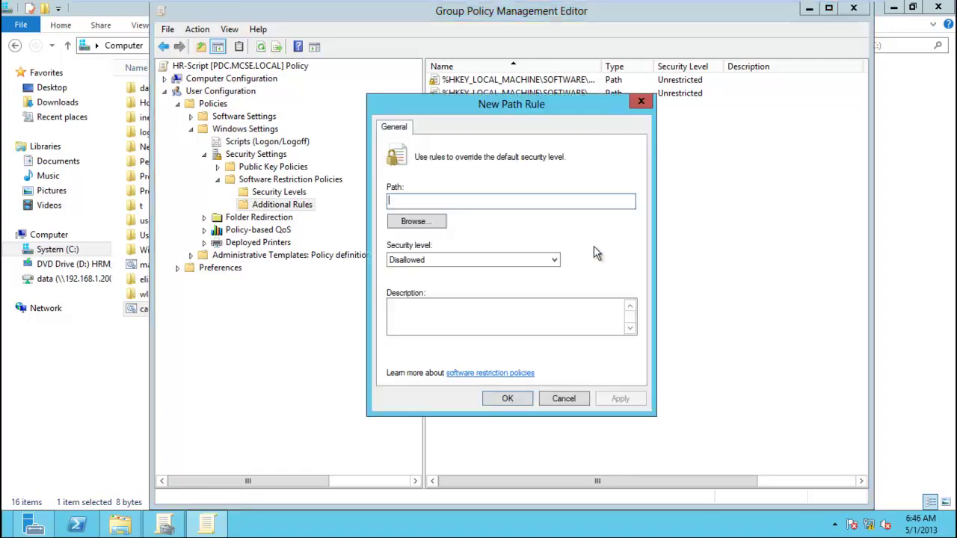
left_click(422, 223)
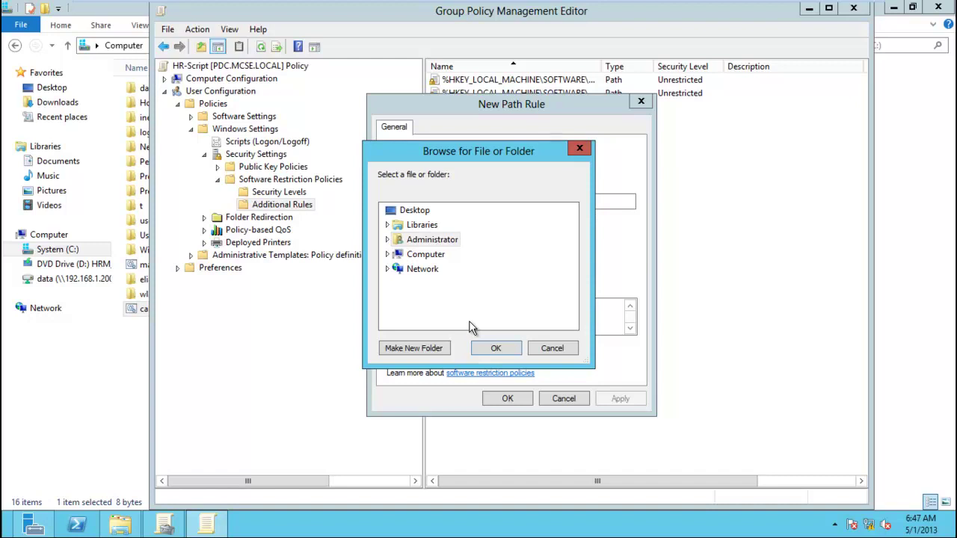
left_click(565, 349)
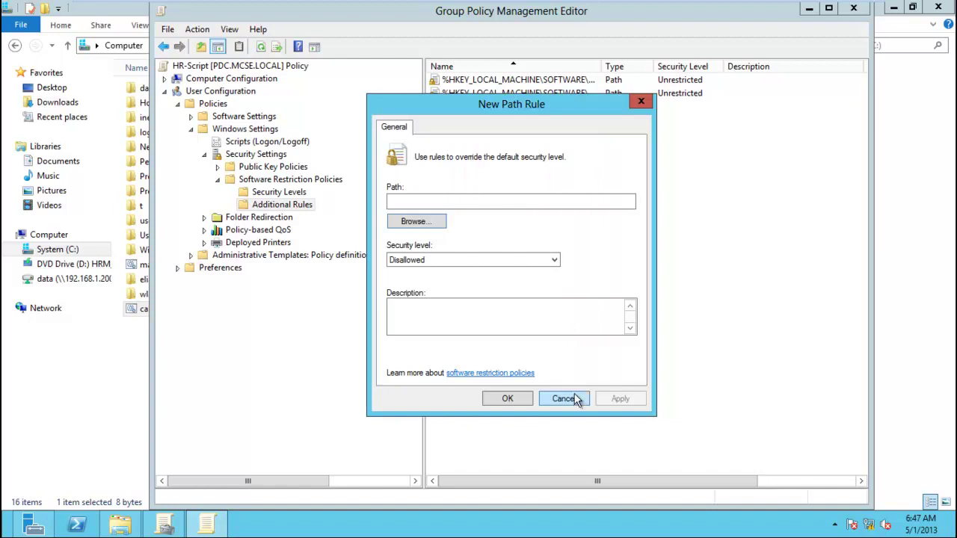
left_click(565, 398)
Create a hash rule for calc.bat with security level Disallowed.
right_click(527, 153)
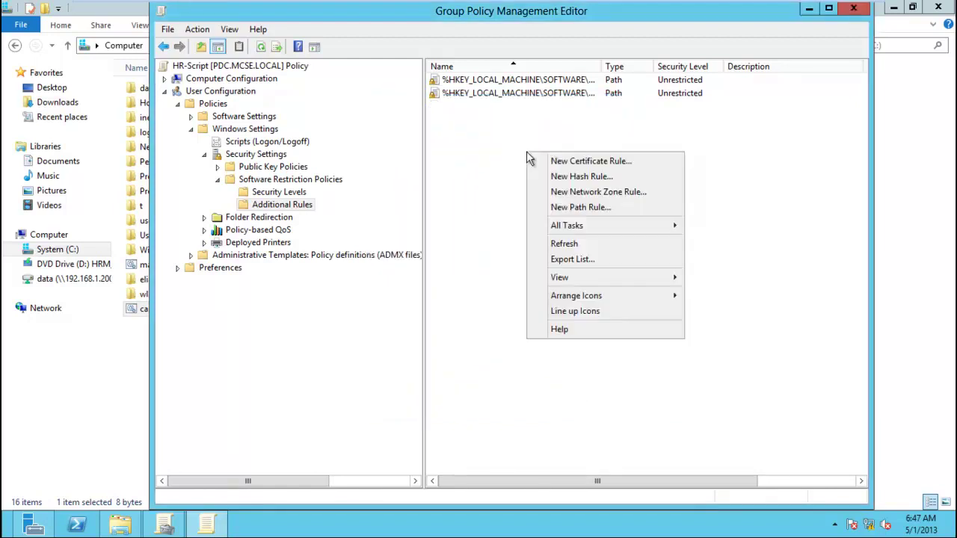
left_click(620, 182)
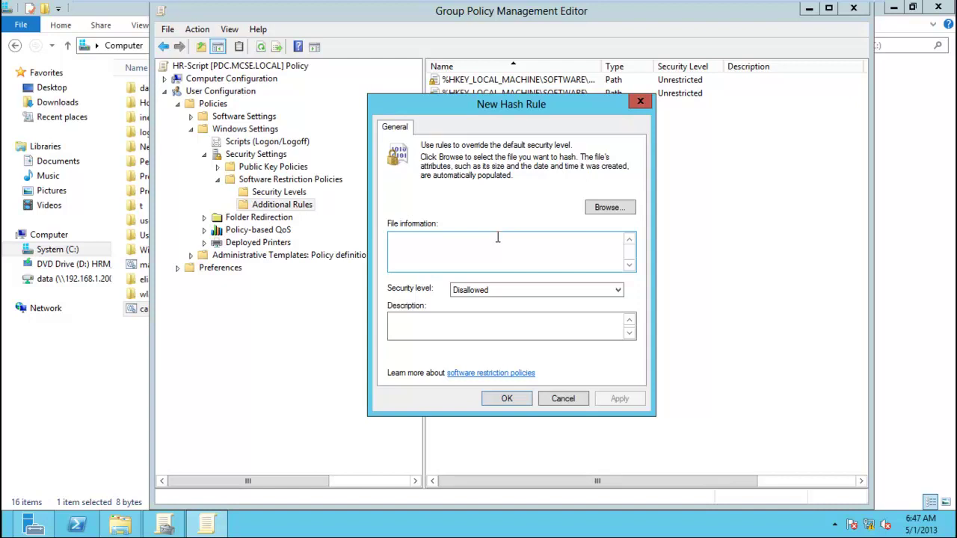
left_click(607, 208)
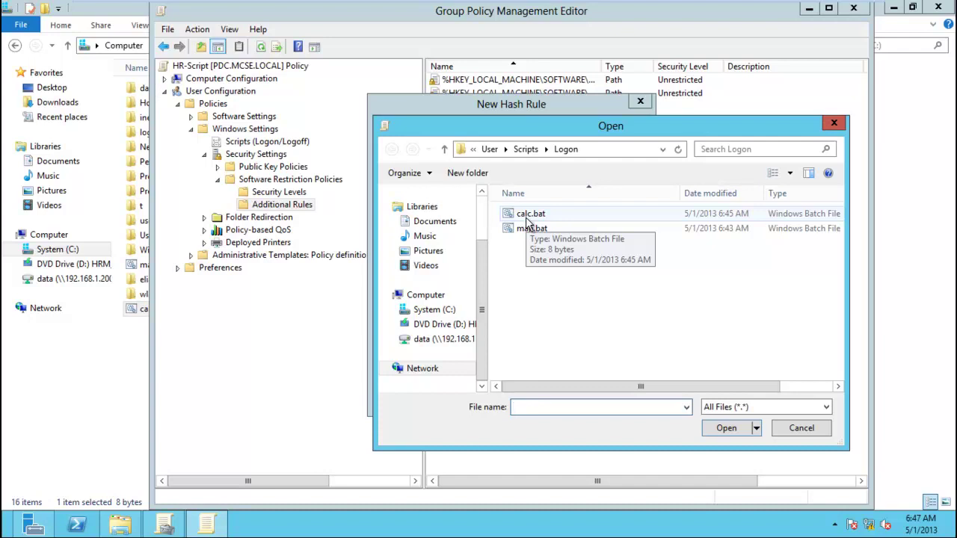
double_click(525, 217)
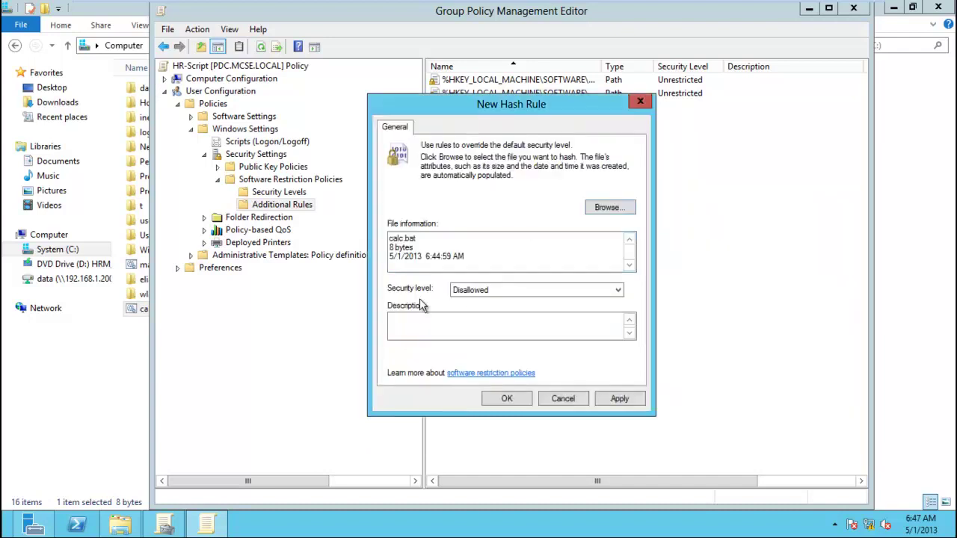
left_click(472, 292)
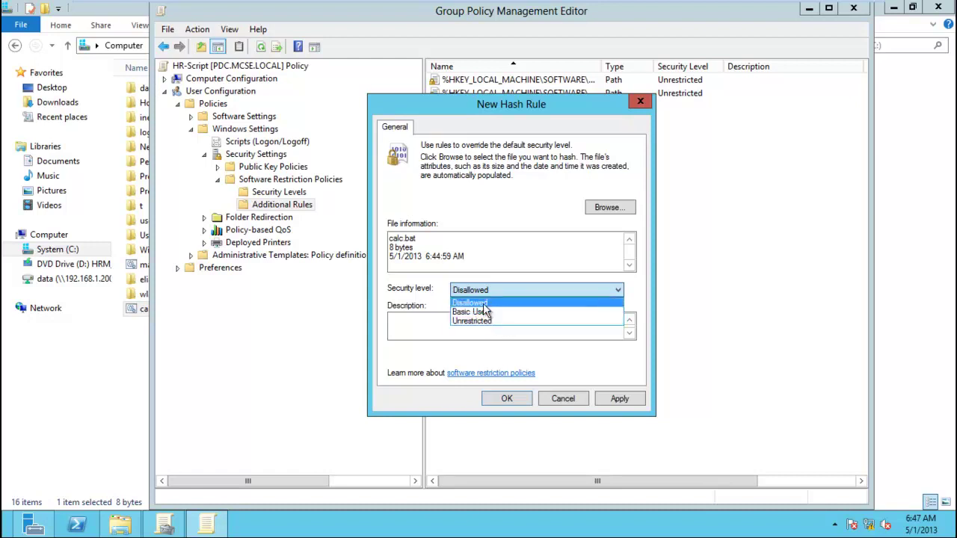
left_click(486, 302)
left_click(620, 401)
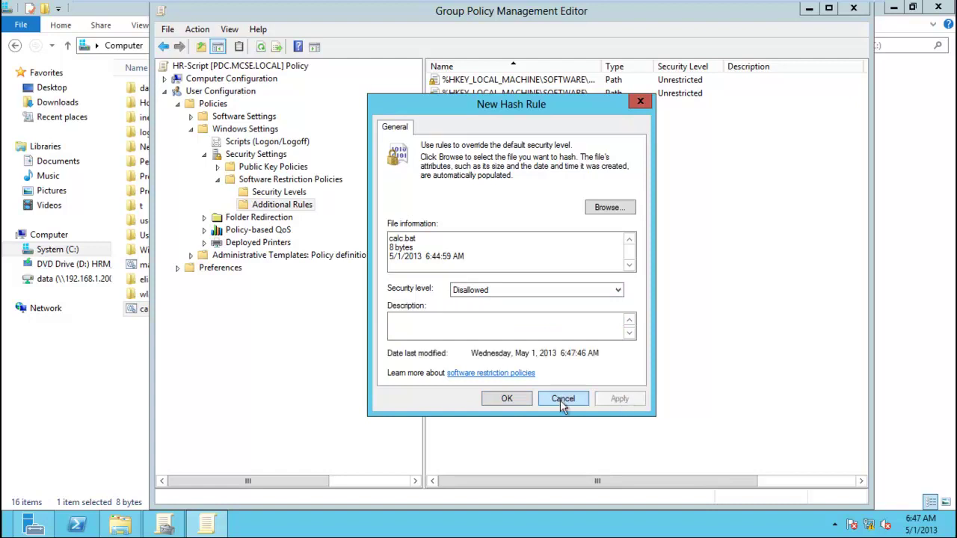
left_click(521, 402)
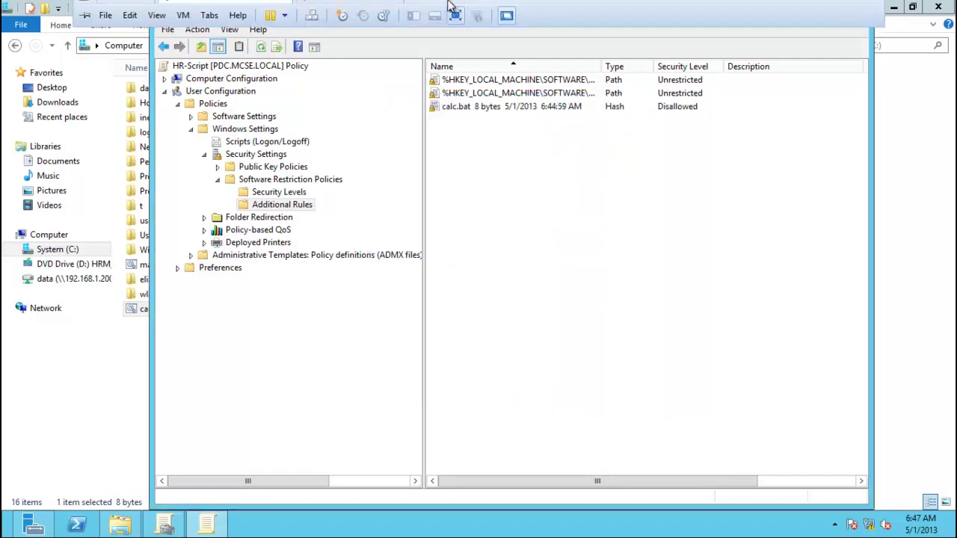
Widen the Name column and review the calc.bat rule's properties without changes.
left_click(500, 109)
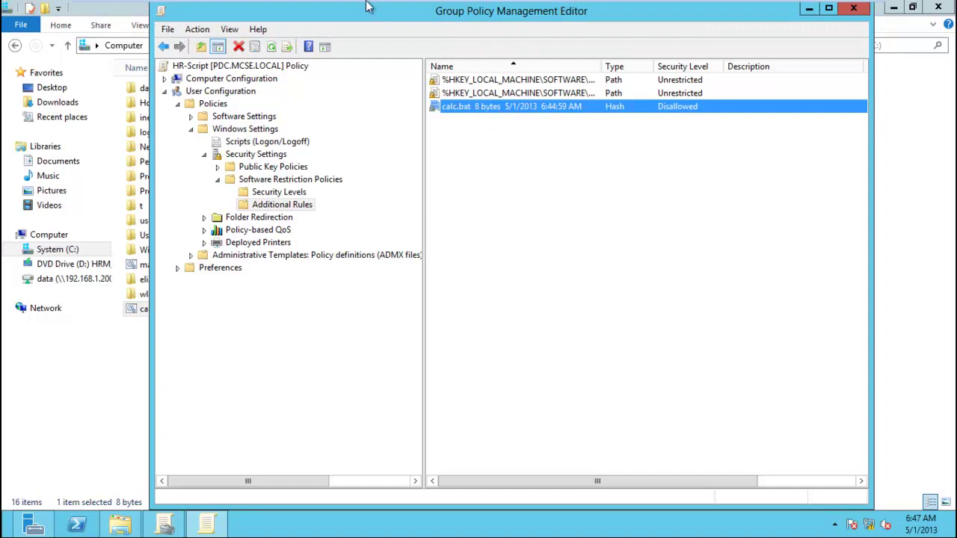
left_click_drag(603, 67, 680, 75)
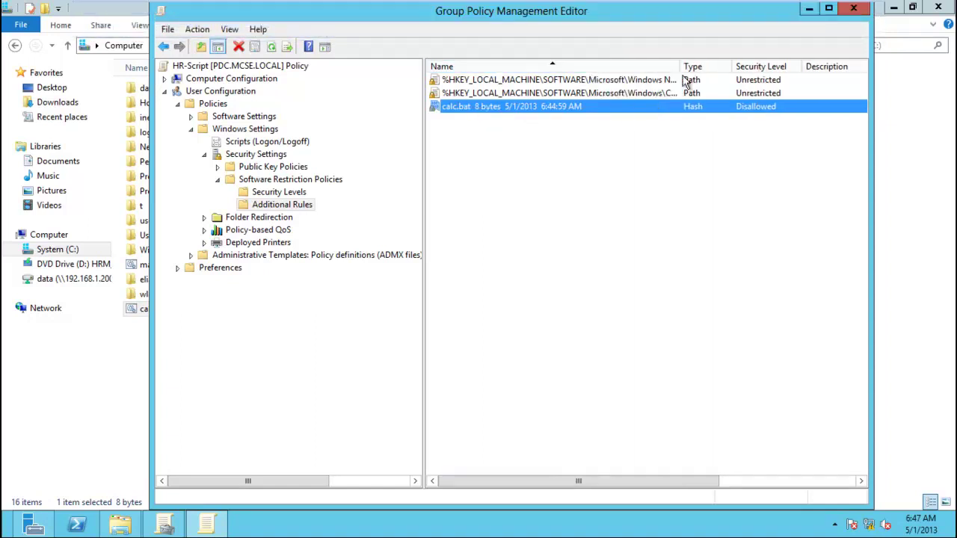
right_click(531, 111)
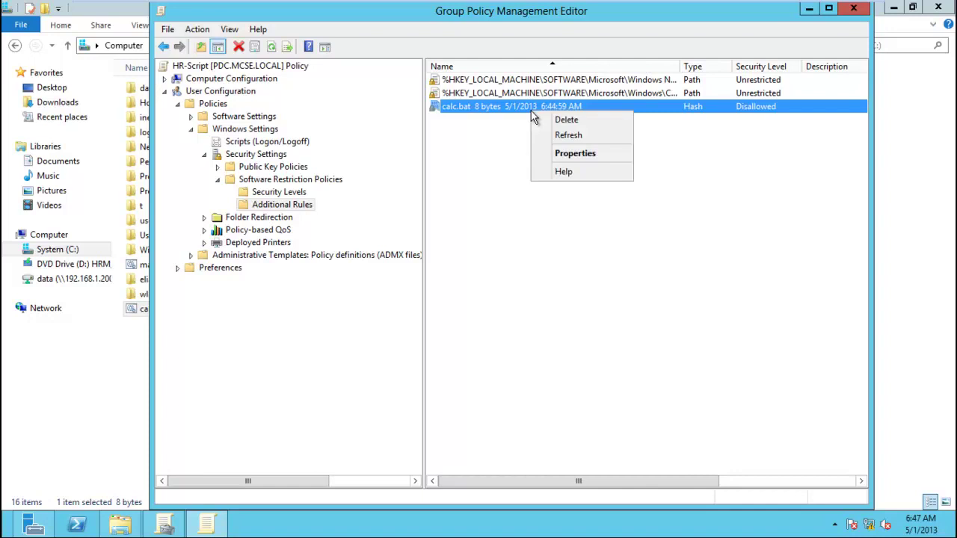
left_click(561, 152)
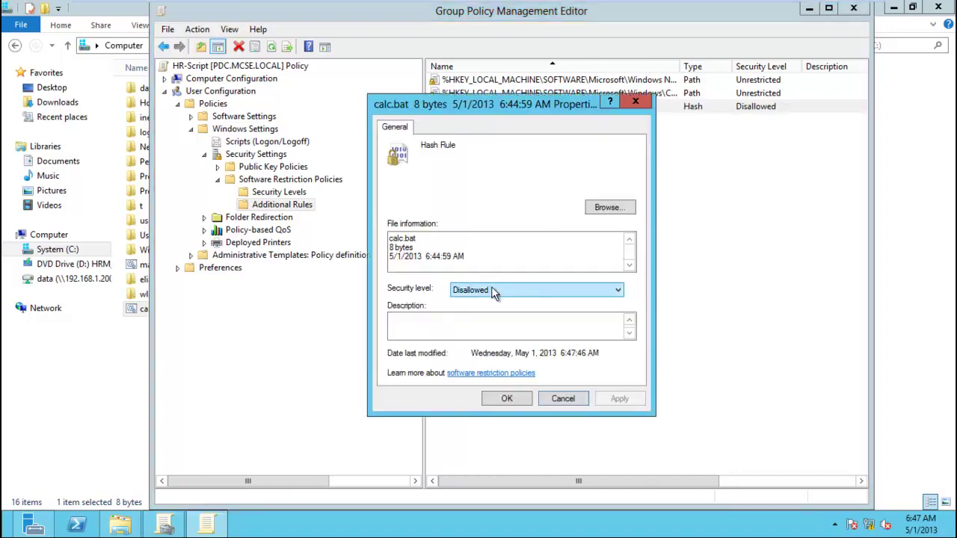
left_click(567, 400)
Sign out of the Windows 8 VM and sign back in as the user.
mouse_move(410, 6)
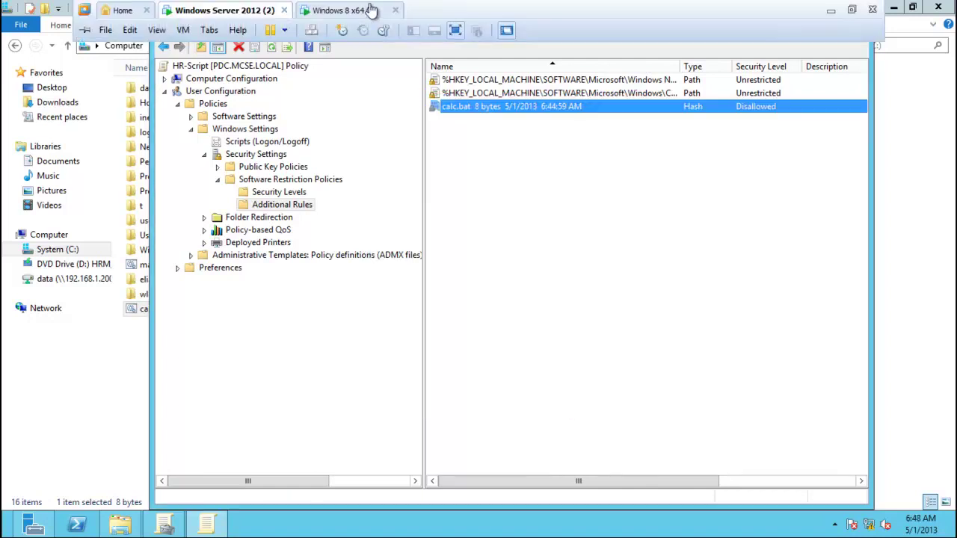
left_click(366, 10)
key("super")
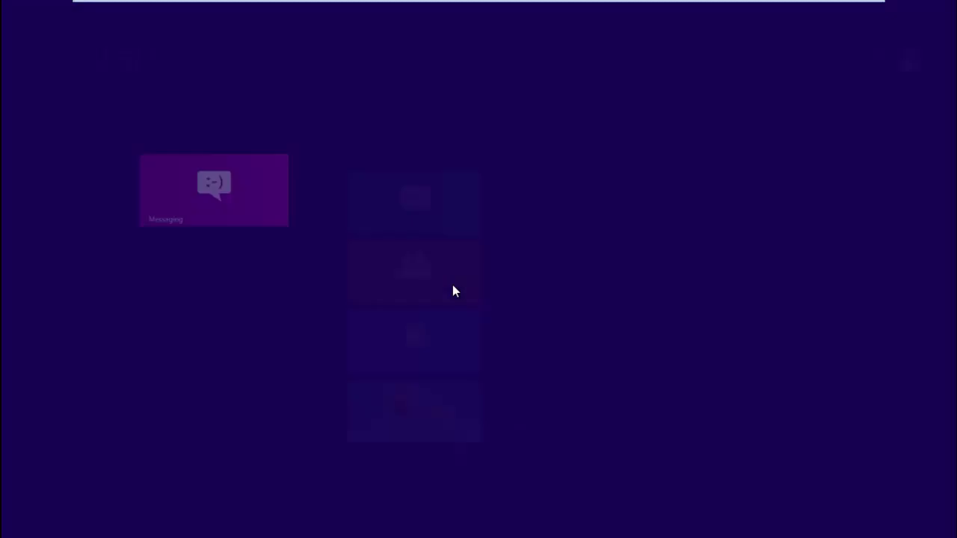
left_click(889, 56)
left_click(793, 152)
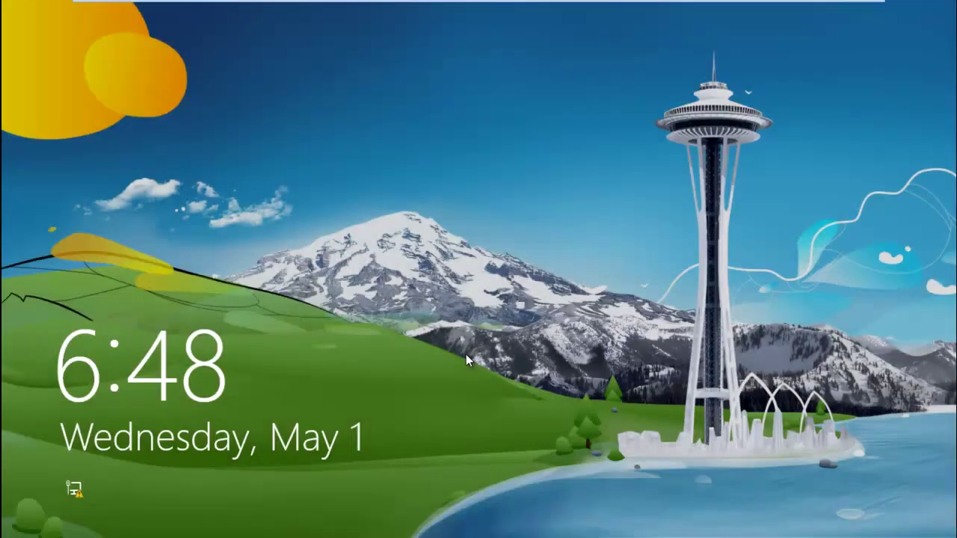
left_click(466, 354)
left_click(379, 192)
type("******")
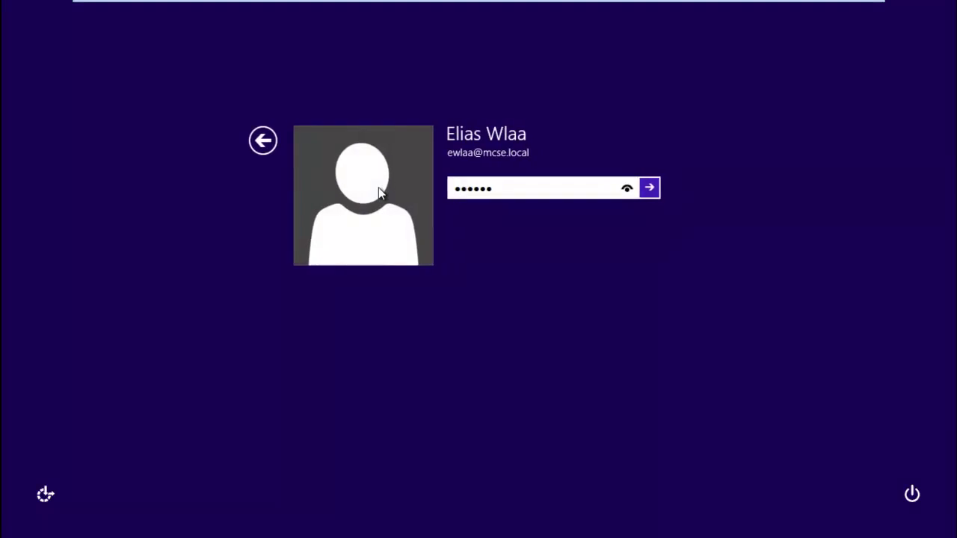
type("***")
key("Return")
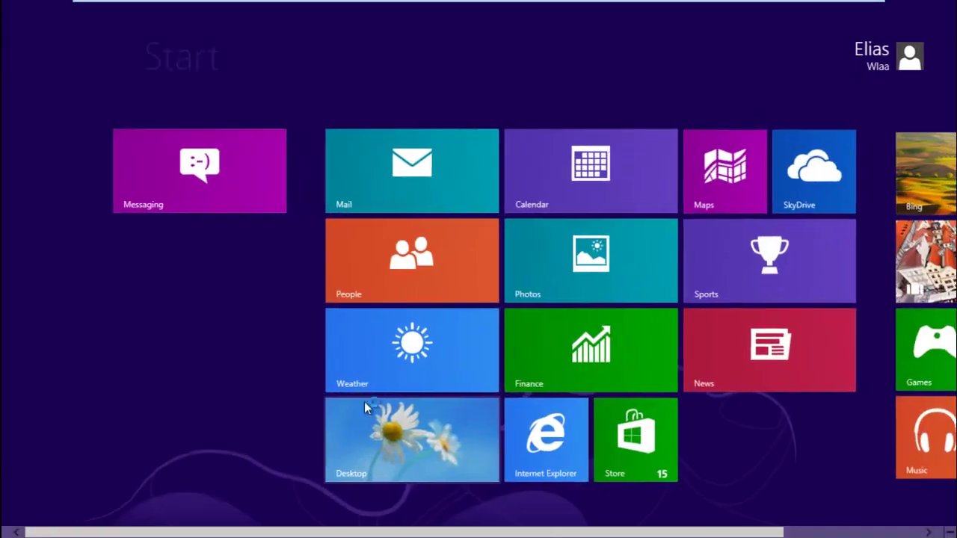
Go to the desktop and refresh it to confirm Calculator did not open.
key("Return")
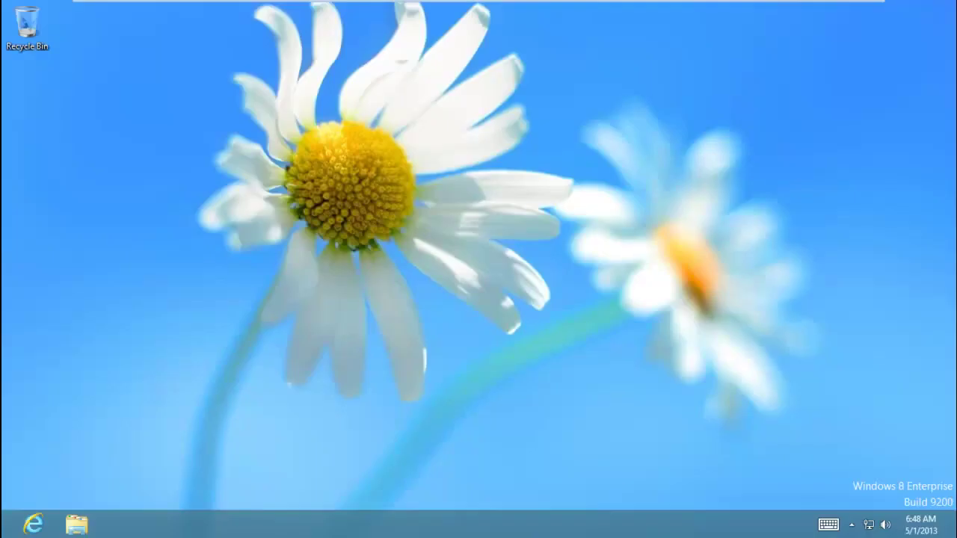
right_click(327, 300)
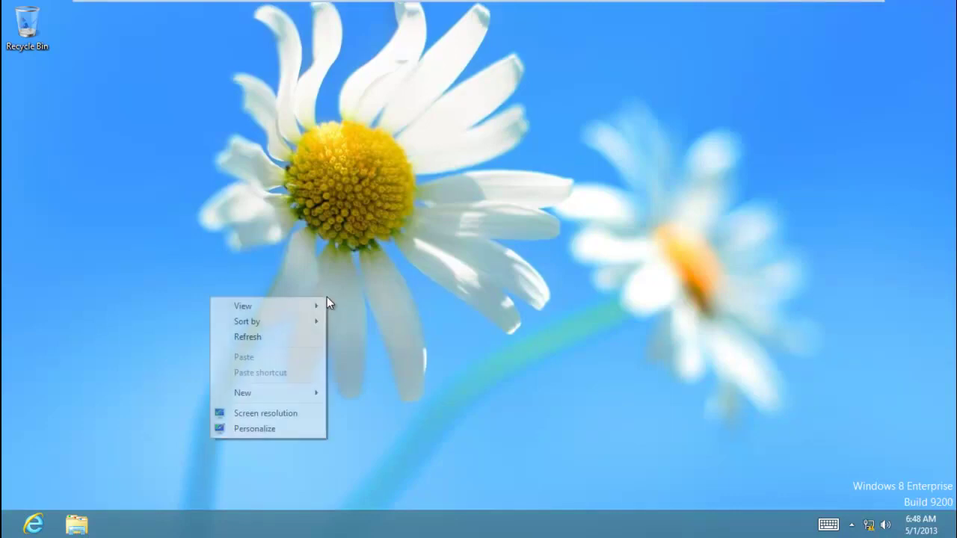
left_click(299, 336)
On the server, delete the calc.bat hash rule, then bring up the Windows 8 Start screen.
mouse_move(303, 5)
left_click(256, 14)
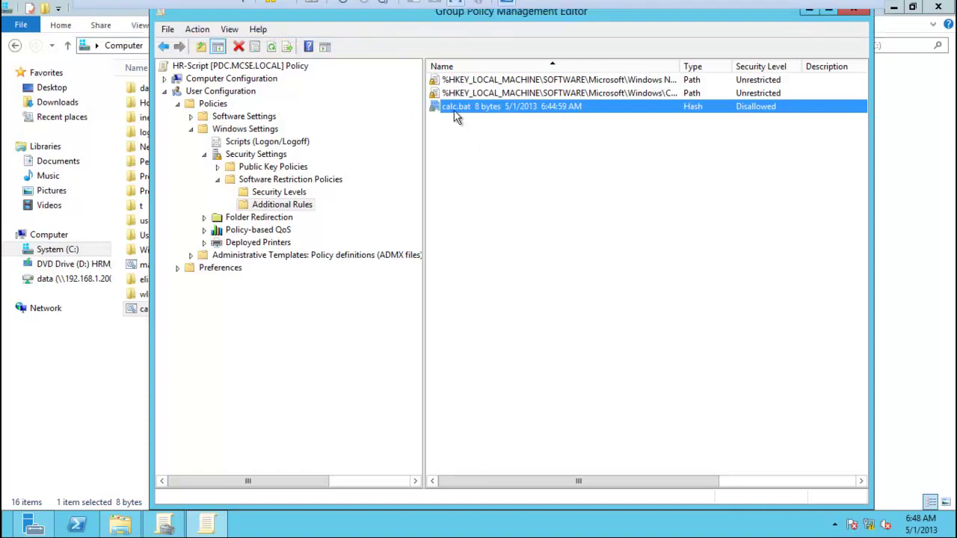
right_click(454, 110)
left_click(494, 121)
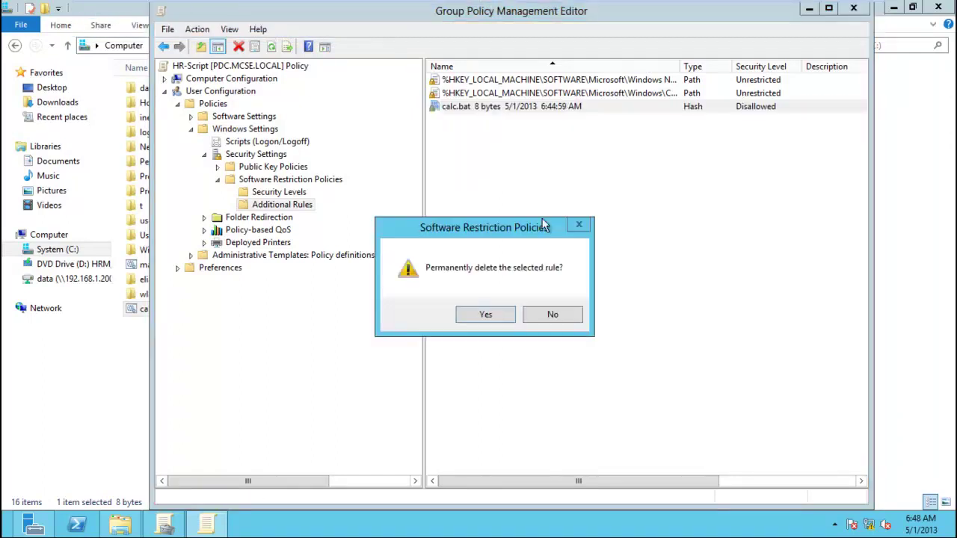
left_click(505, 311)
mouse_move(428, 6)
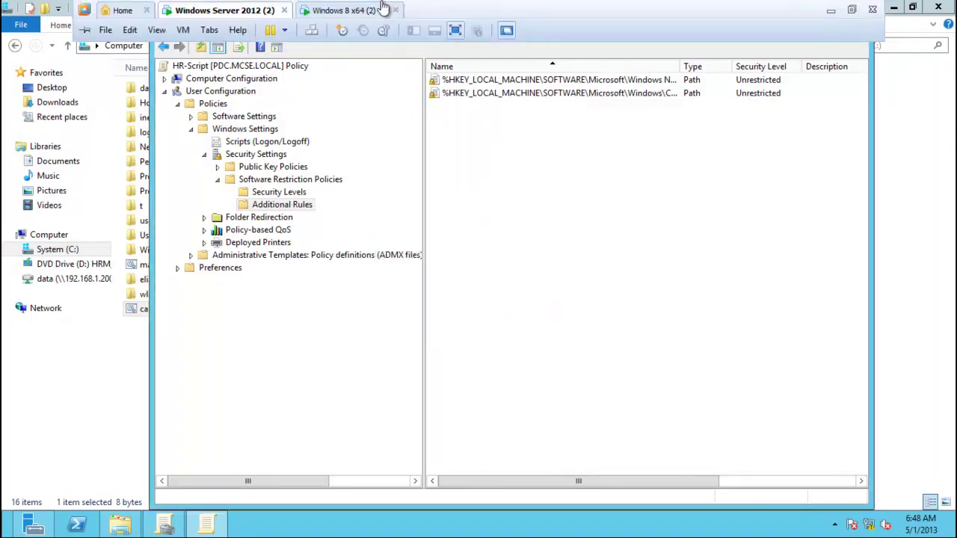
left_click(351, 11)
key("super")
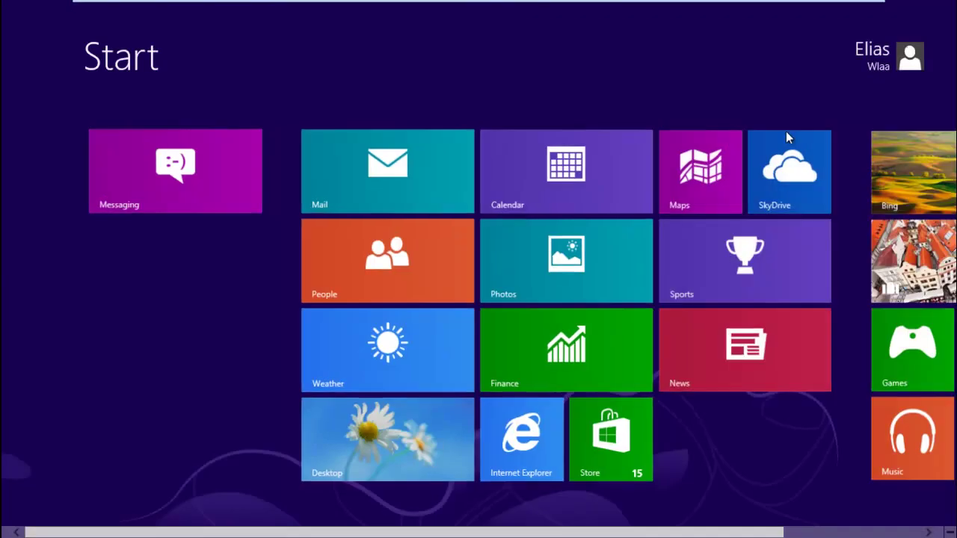
Sign out of Windows 8 and sign back in as the user.
left_click(863, 63)
left_click(792, 154)
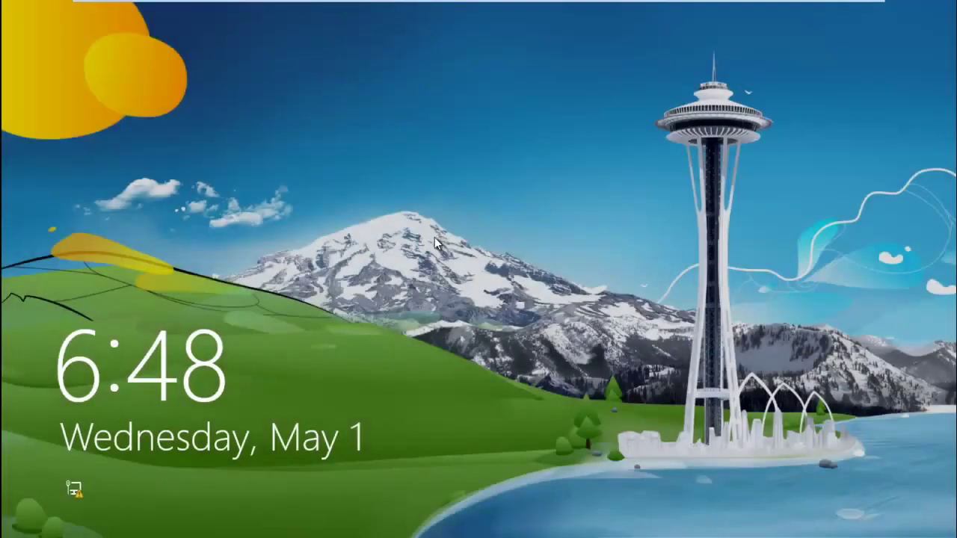
left_click(434, 237)
left_click(432, 227)
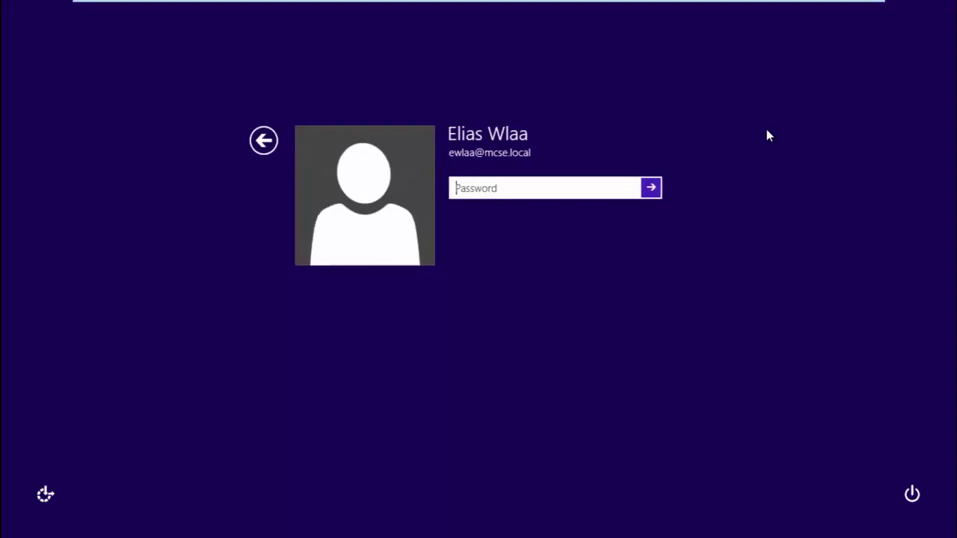
type("******")
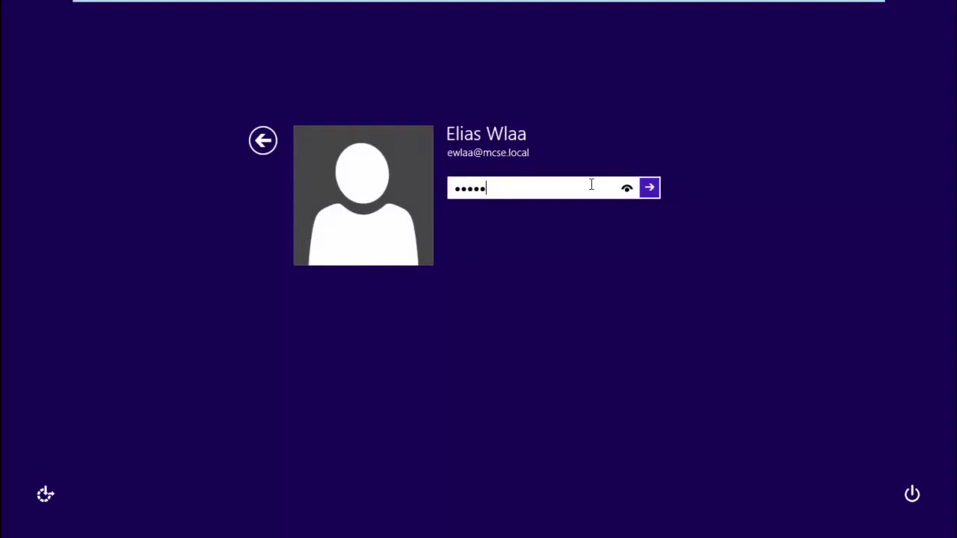
type("***")
key("Return")
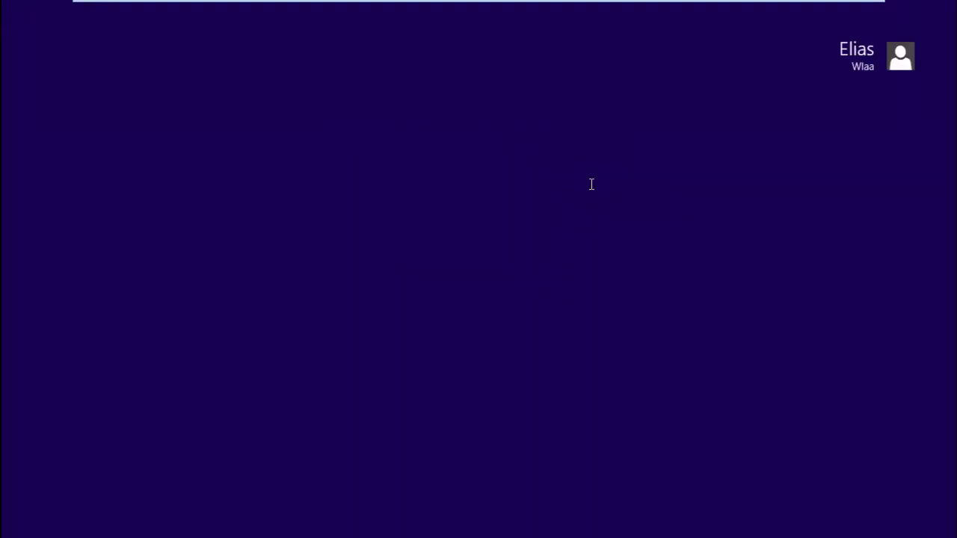
On the desktop, close the Calculator launched at logon and return to the server VM.
left_click(397, 449)
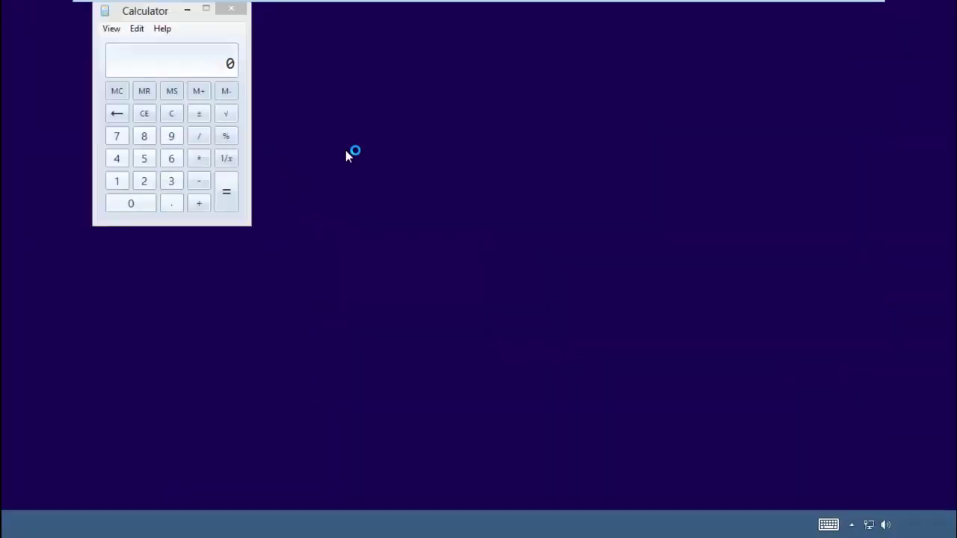
left_click_drag(148, 16, 412, 118)
left_click(493, 122)
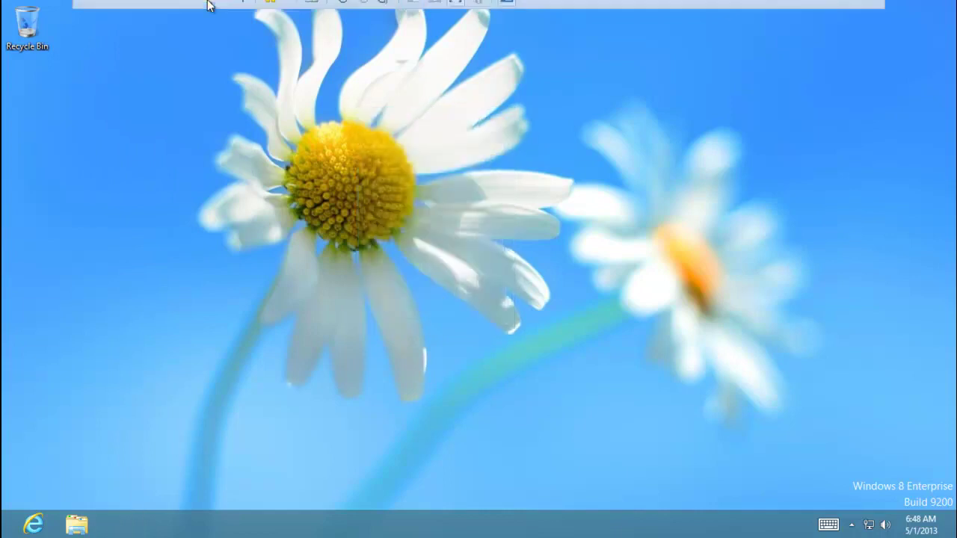
left_click(207, 9)
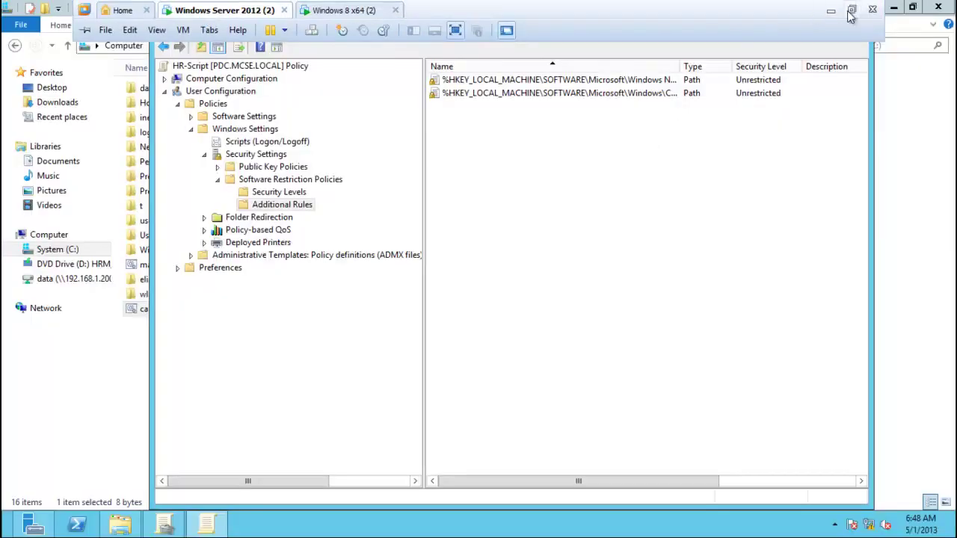
Restore VMware from full-screen, showing HR-Script's Additional Rules without the calc.bat rule.
left_click(852, 9)
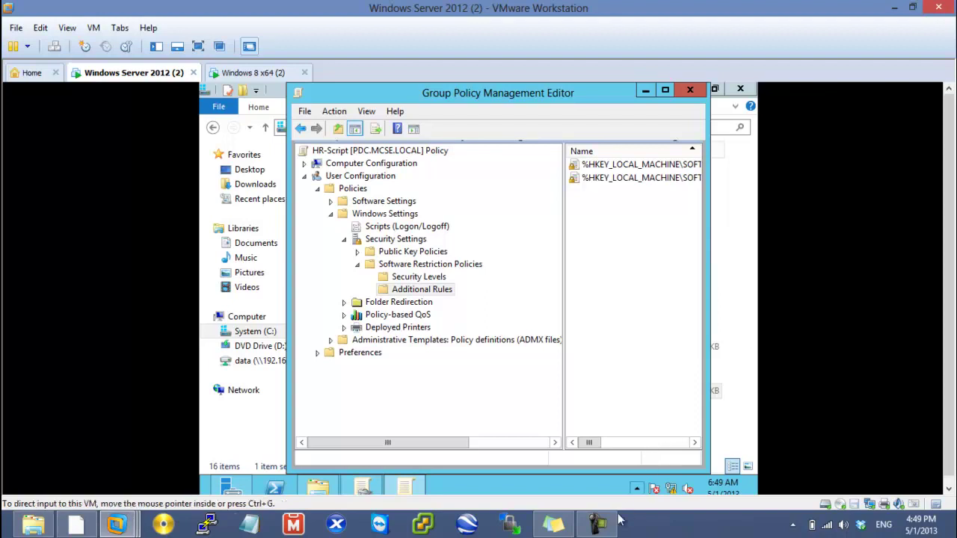
left_click(597, 524)
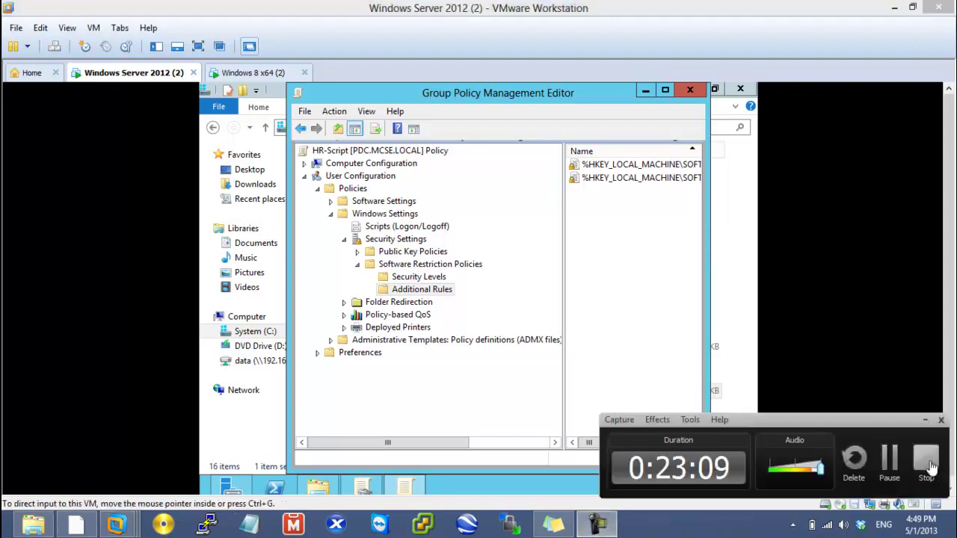